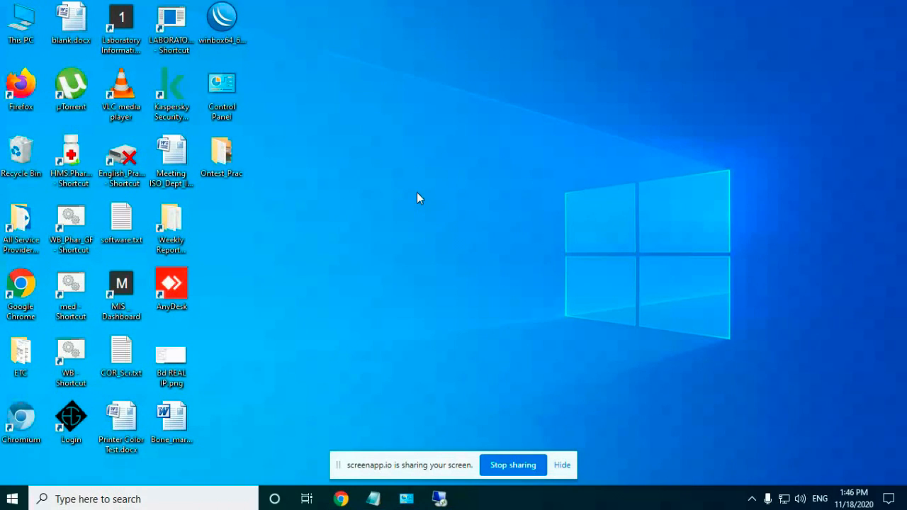
# Step: Hide the screen recorder window to reveal the desktop
pyautogui.moveTo(341, 499)
pyautogui.click(273, 432)
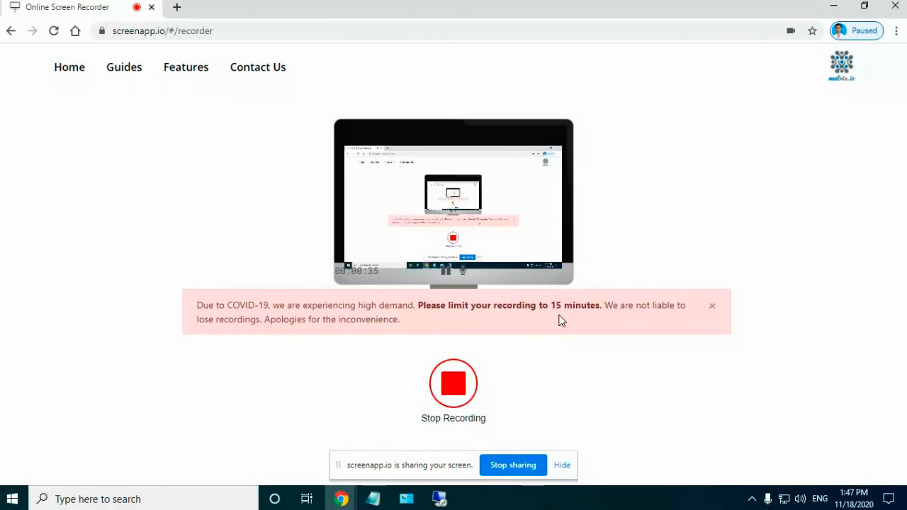
pyautogui.click(835, 7)
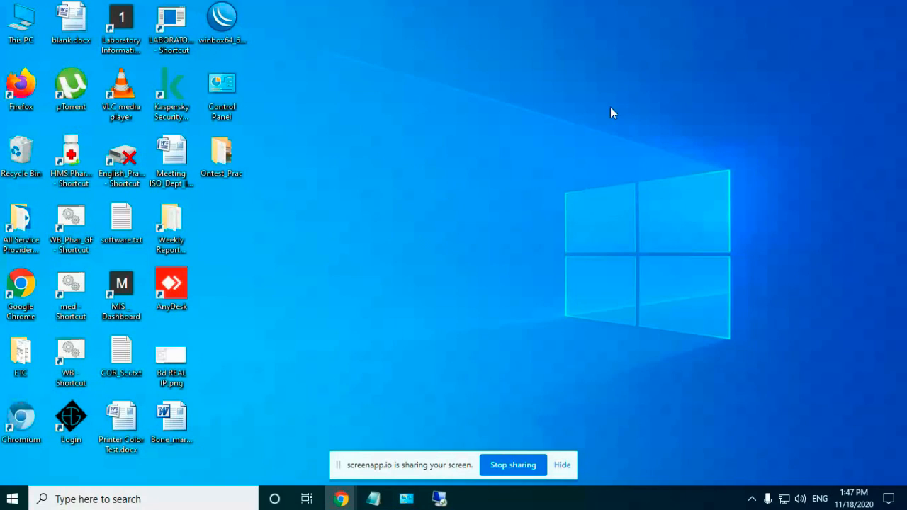
# Step: View Router_PIC.jpg from the Ontest_Prac folder, then close the photo
pyautogui.doubleClick(239, 173)
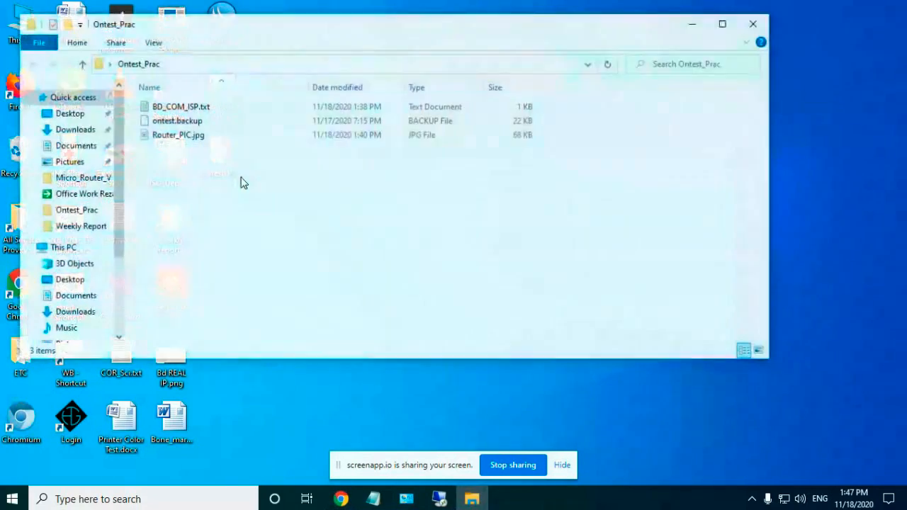
pyautogui.doubleClick(177, 138)
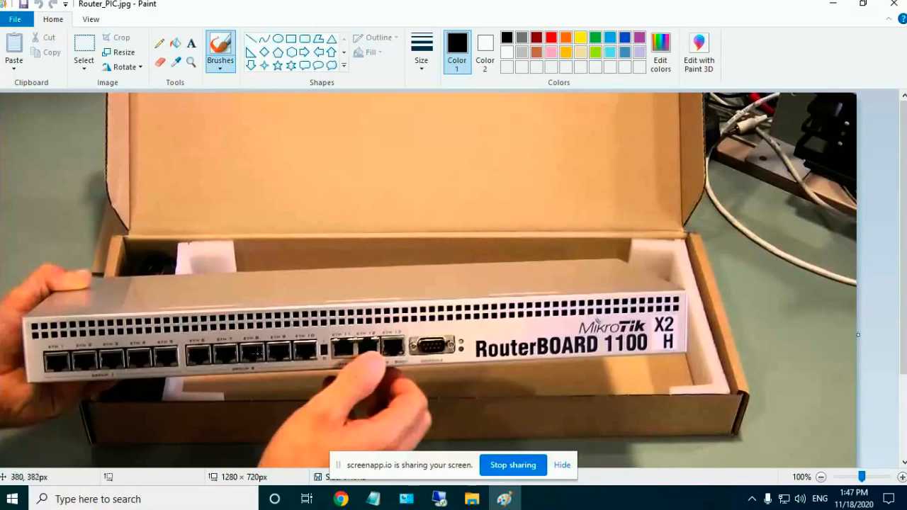
pyautogui.click(899, 4)
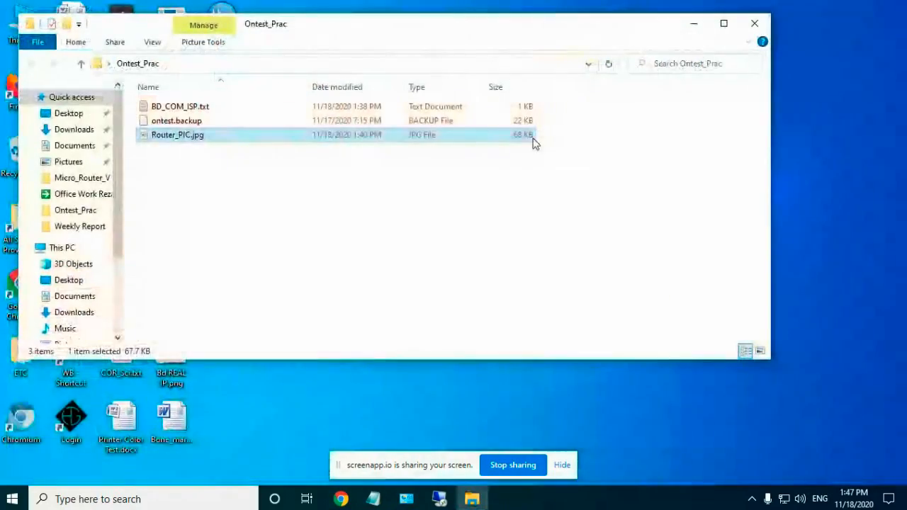
# Step: Close the Ontest_Prac folder window and refresh the desktop
pyautogui.click(753, 29)
pyautogui.rightClick(425, 154)
pyautogui.click(454, 193)
# Step: Launch WinBox and connect as admin to the neighbouring MikroTik router 64:D1:54:1F:1A:B1
pyautogui.doubleClick(222, 20)
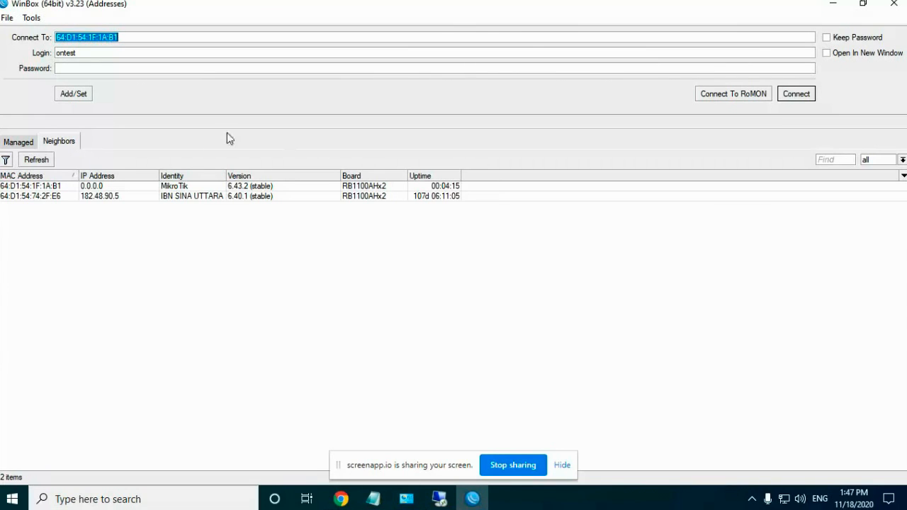
pyautogui.click(21, 142)
pyautogui.click(71, 142)
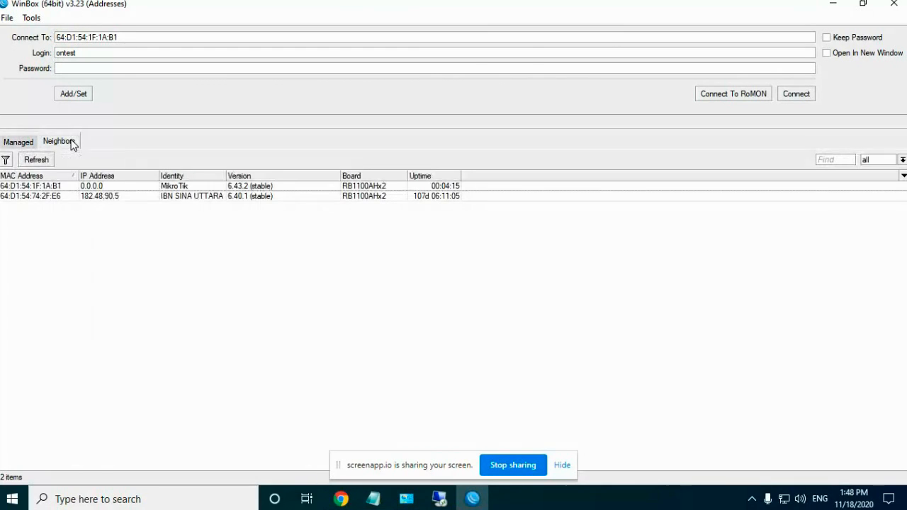
pyautogui.click(51, 188)
pyautogui.click(53, 196)
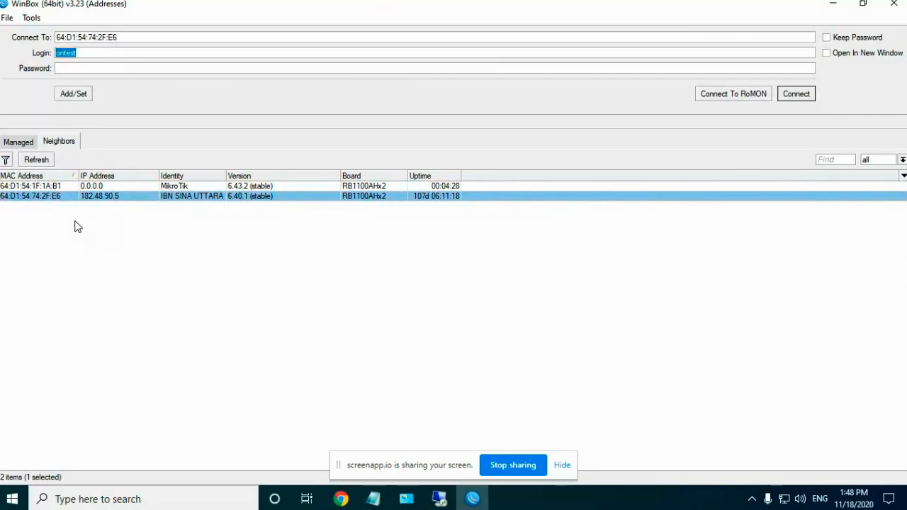
pyautogui.click(51, 187)
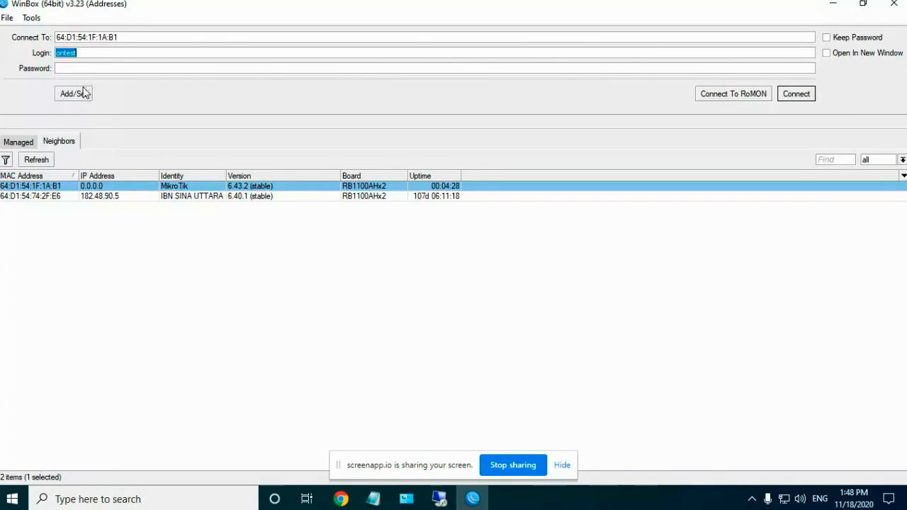
pyautogui.write('admin')
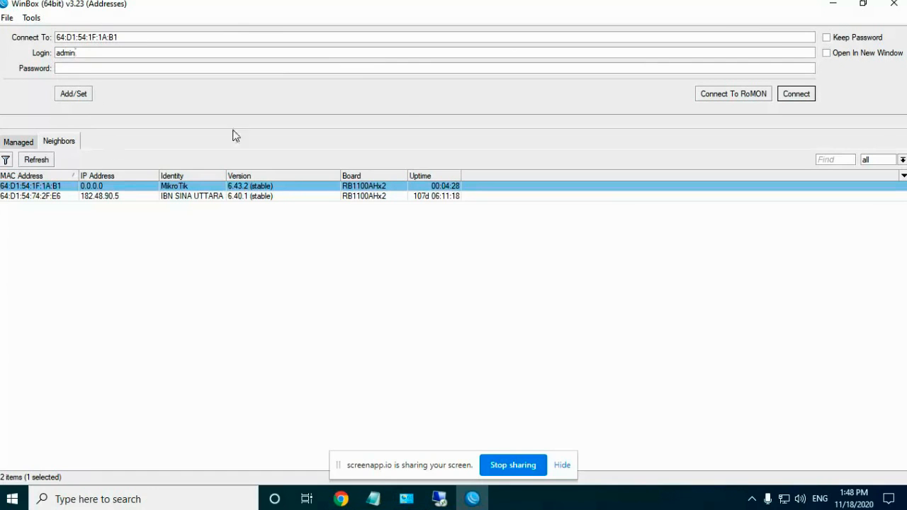
pyautogui.click(796, 94)
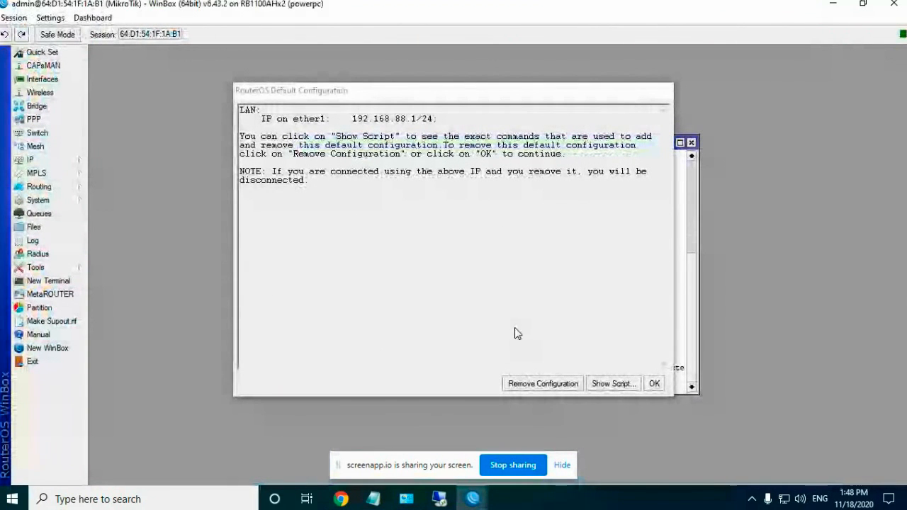
# Step: Dismiss the Default Configuration notice and Terminal, then open System > Users
pyautogui.click(518, 384)
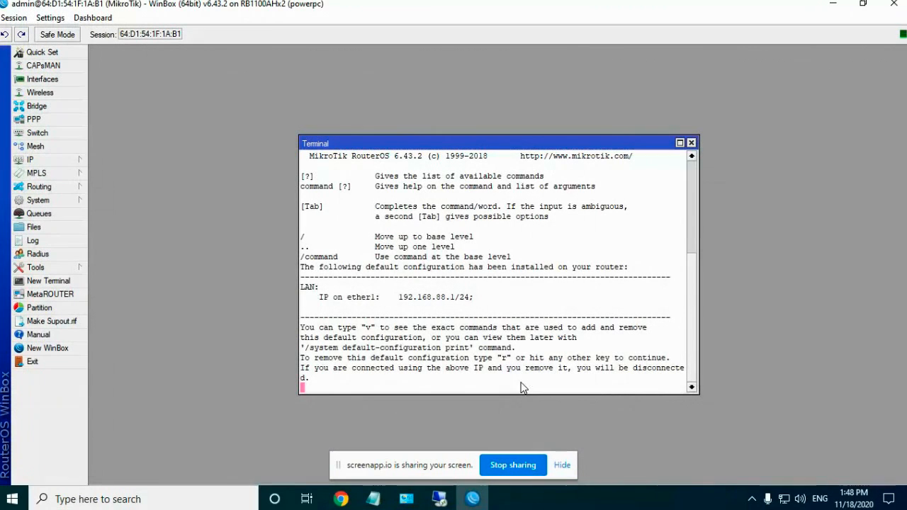
pyautogui.click(692, 142)
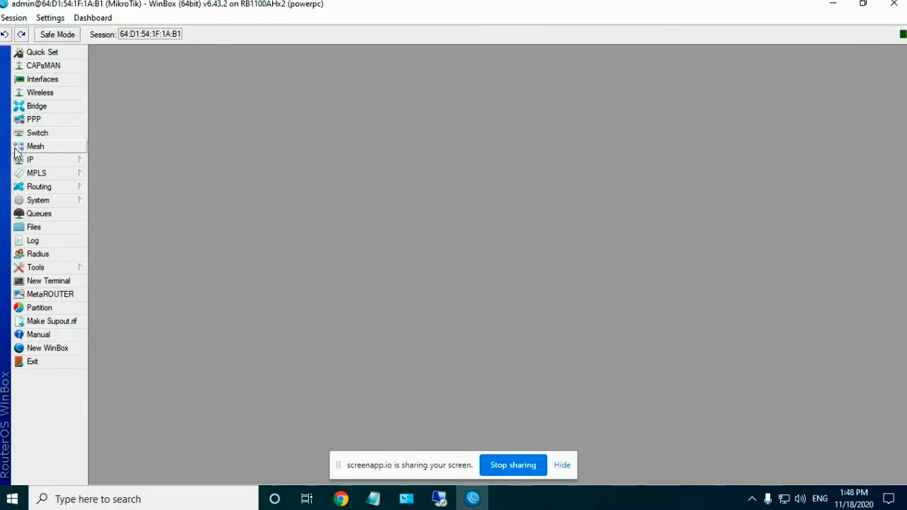
pyautogui.click(38, 151)
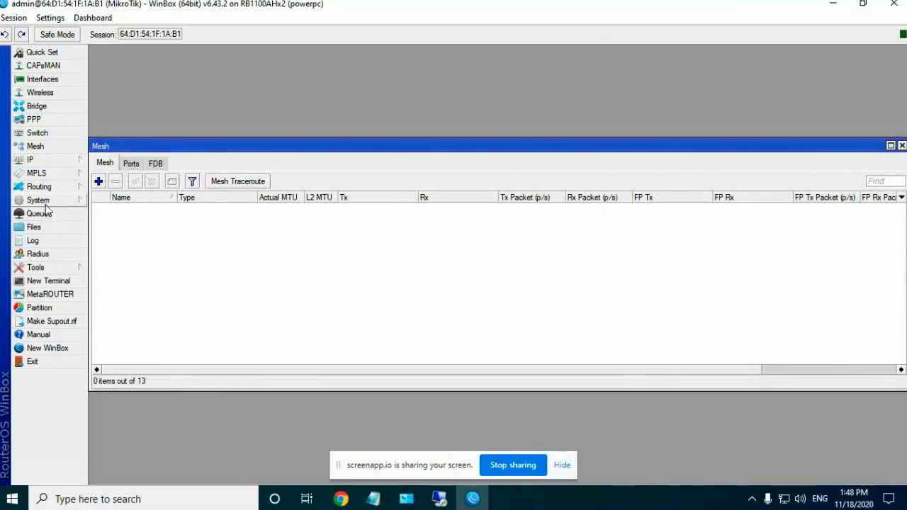
pyautogui.click(902, 146)
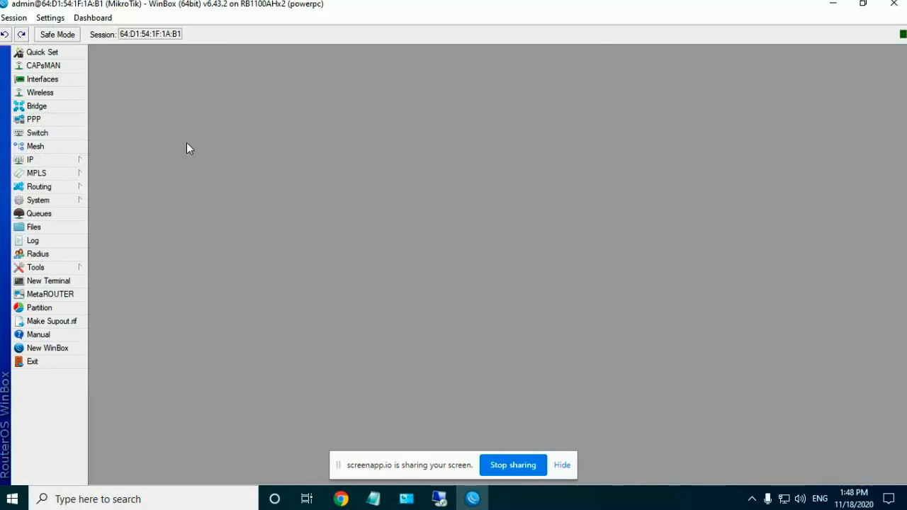
pyautogui.click(39, 201)
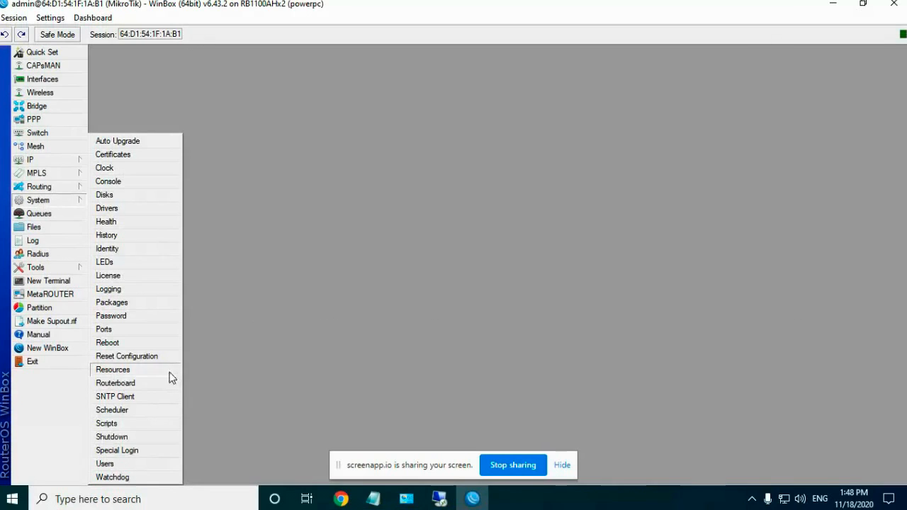
pyautogui.click(105, 465)
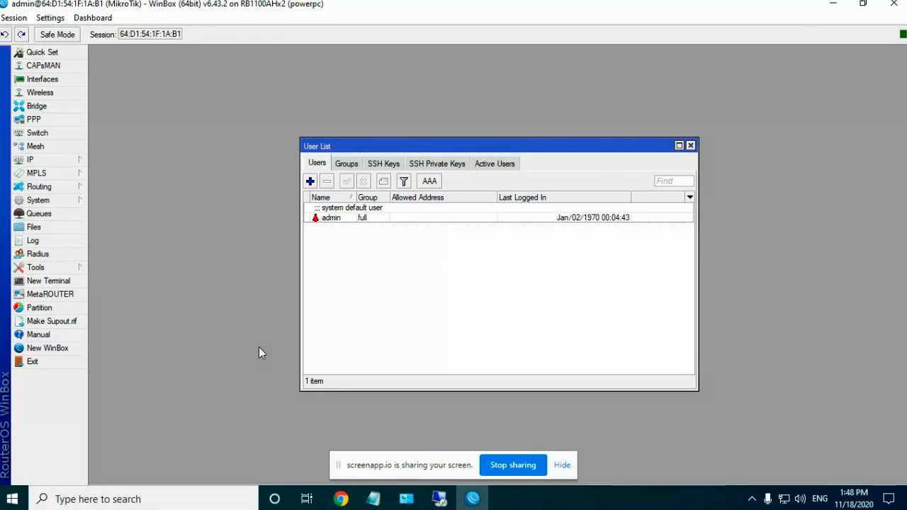
# Step: Add user ontest in the full group, set and confirm its password, and save it
pyautogui.click(310, 182)
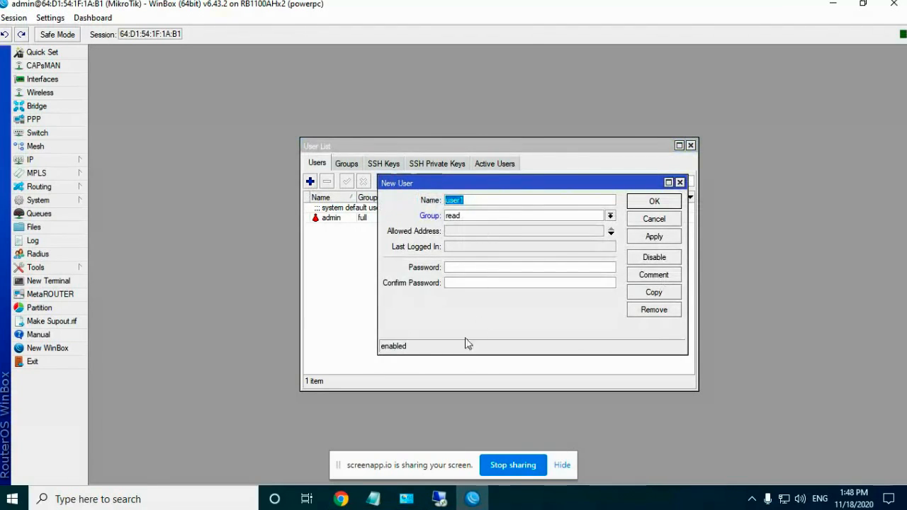
pyautogui.write('ontest')
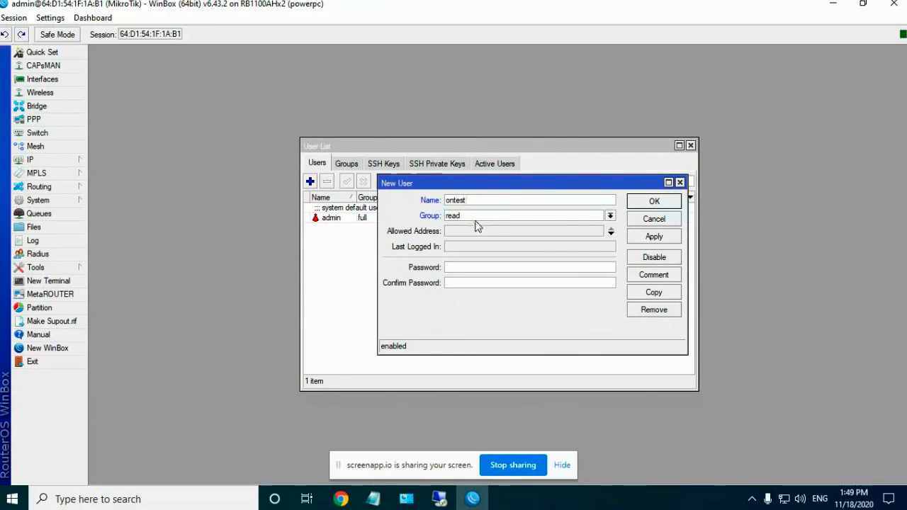
pyautogui.click(610, 216)
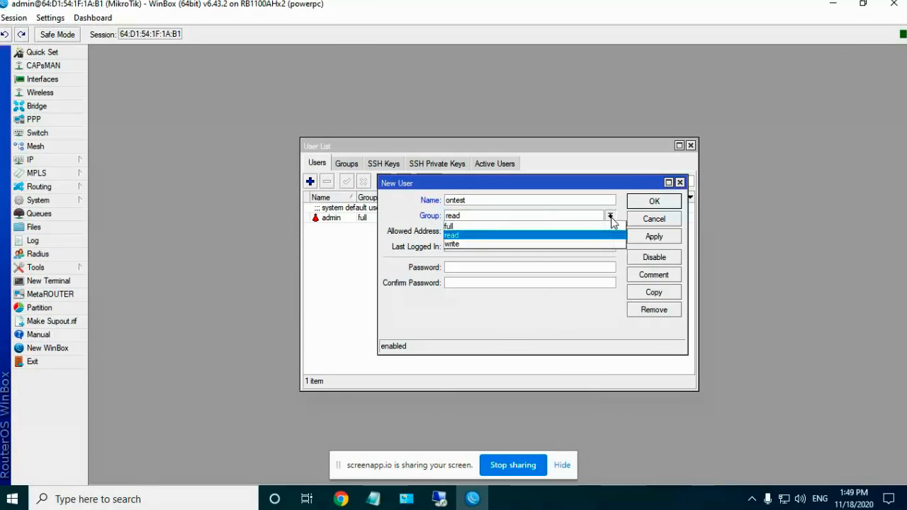
pyautogui.click(455, 227)
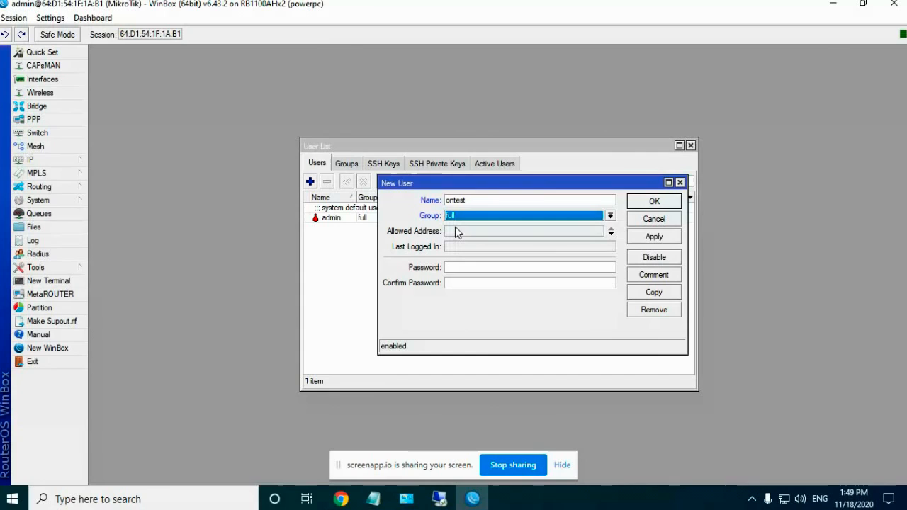
pyautogui.click(454, 270)
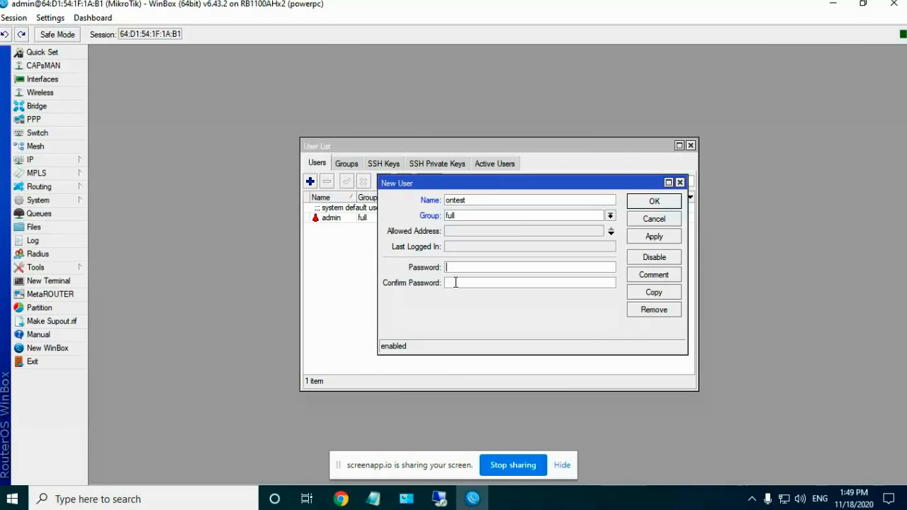
pyautogui.write('123456789')
pyautogui.click(465, 282)
pyautogui.write('123456789')
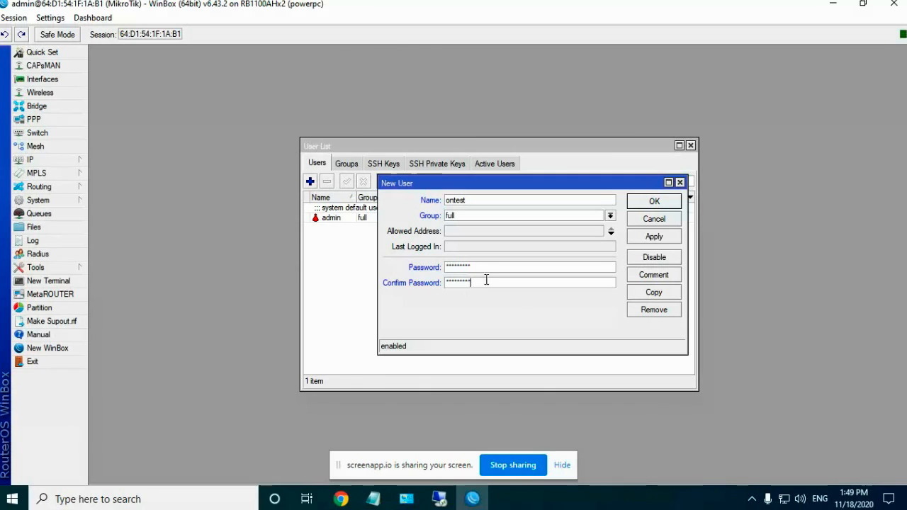
pyautogui.click(653, 240)
pyautogui.click(646, 203)
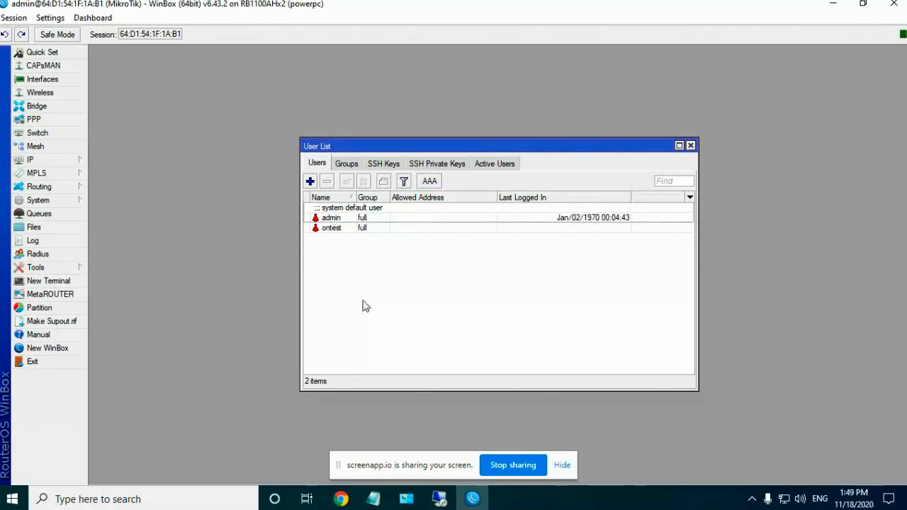
# Step: Disable the admin account and close the User List
pyautogui.click(331, 219)
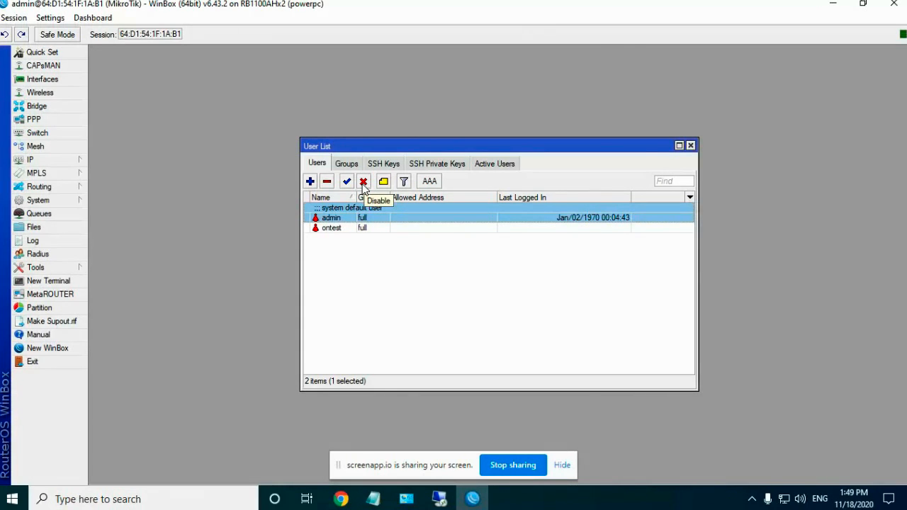
pyautogui.click(363, 181)
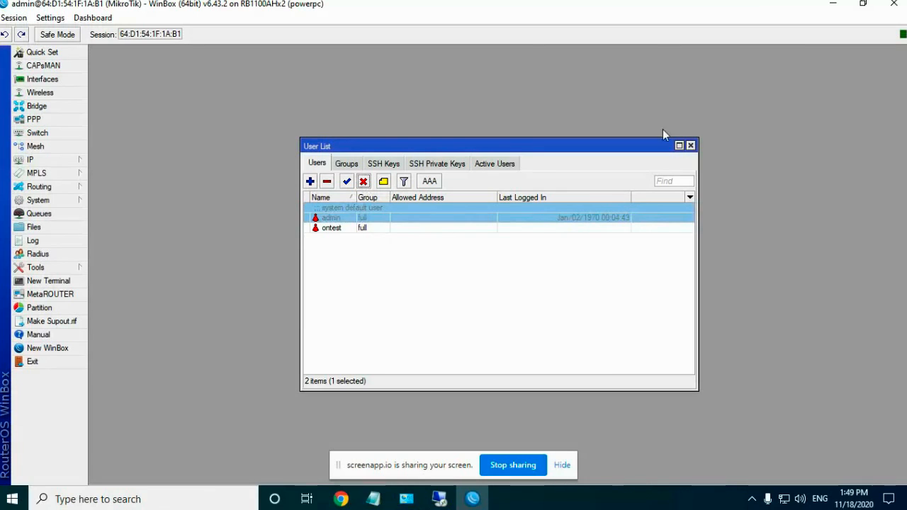
pyautogui.click(690, 146)
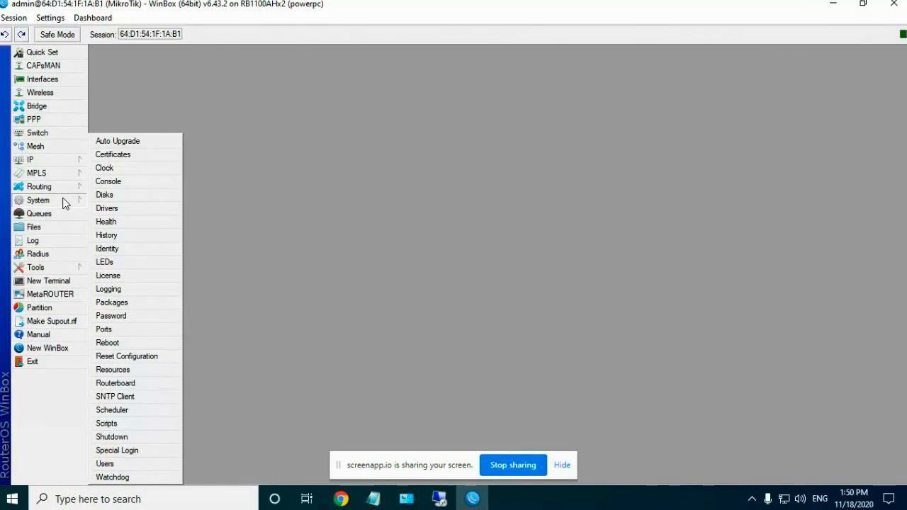
# Step: Reconnect to the MikroTik router as ontest and open the Interface List
pyautogui.click(42, 360)
pyautogui.doubleClick(222, 24)
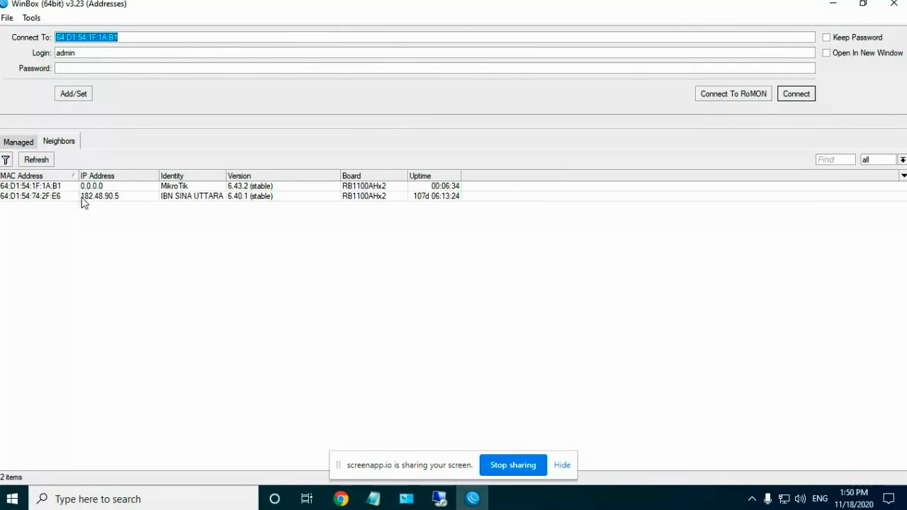
pyautogui.click(25, 186)
pyautogui.write('ontest')
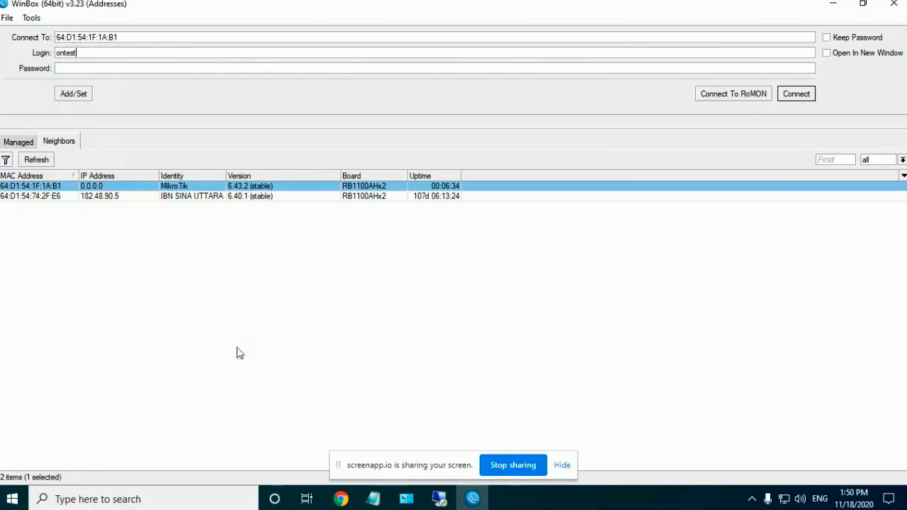
pyautogui.click(81, 68)
pyautogui.write('*')
pyautogui.click(794, 97)
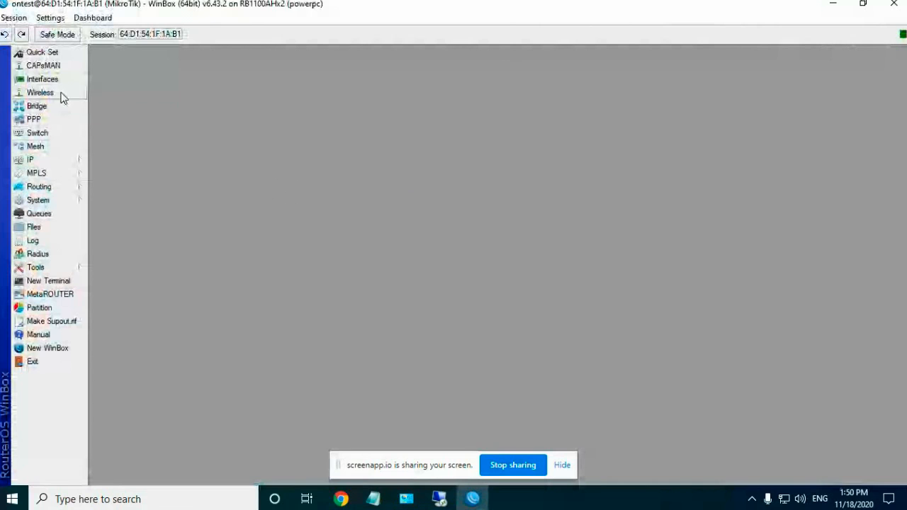
pyautogui.click(61, 81)
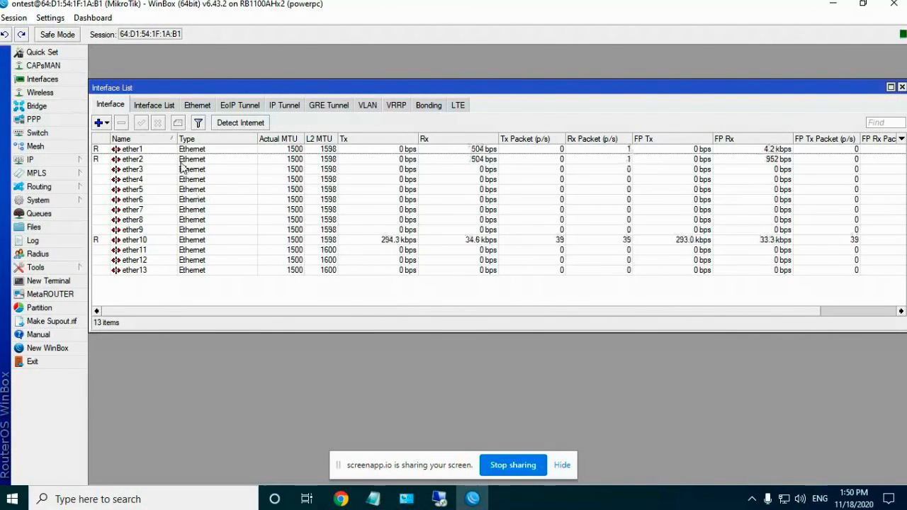
# Step: Give interface ether1 the comment WAN_BD_COM
pyautogui.click(131, 150)
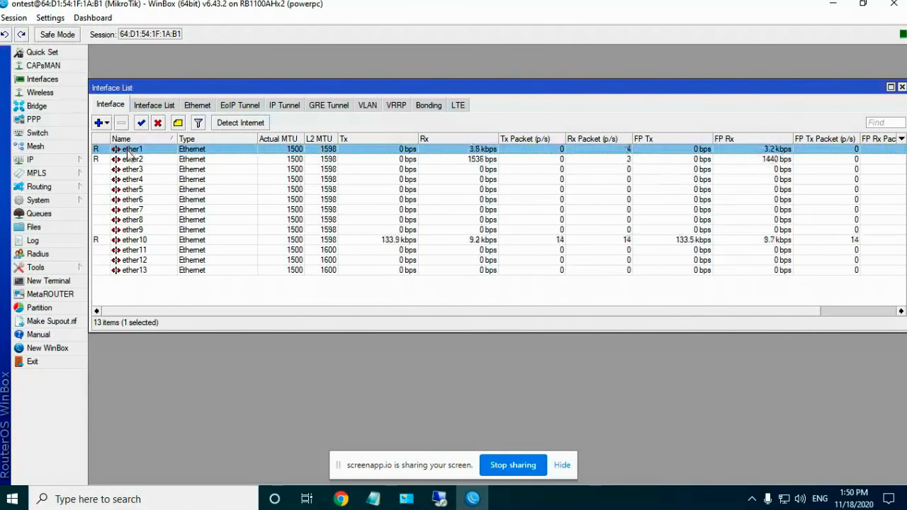
pyautogui.click(141, 159)
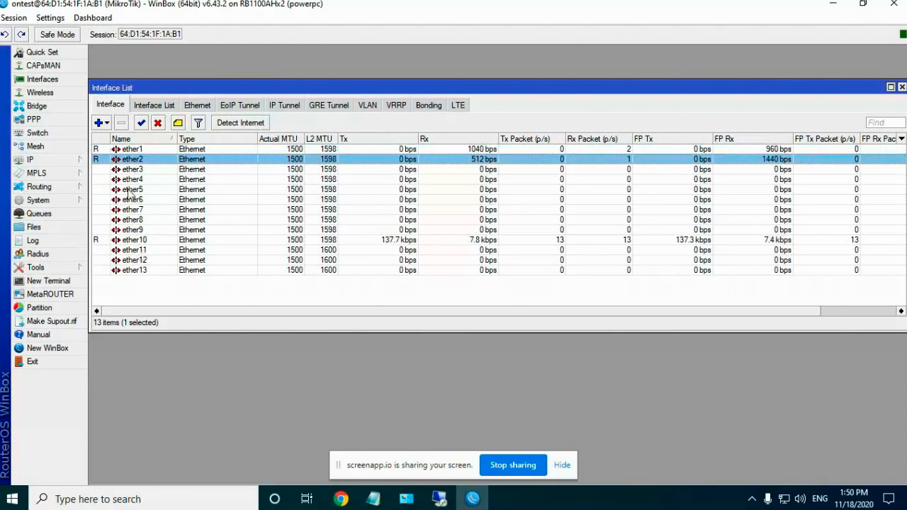
pyautogui.click(123, 150)
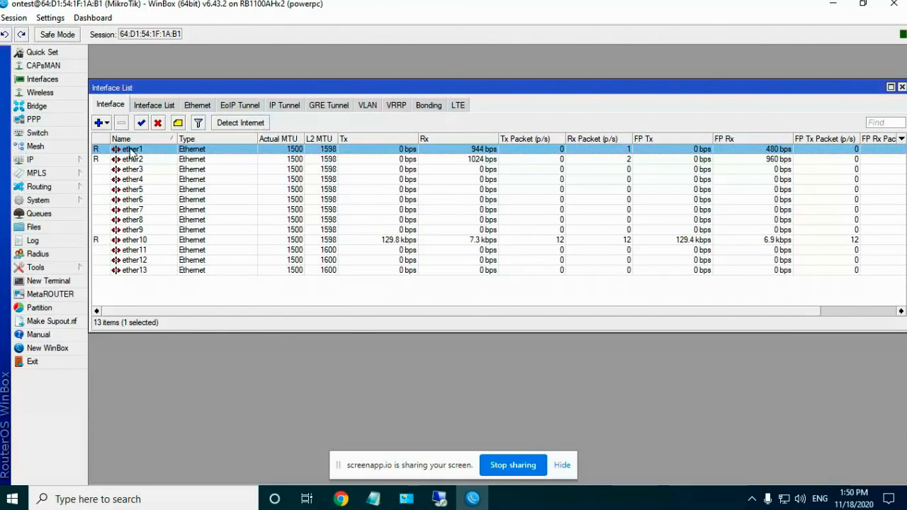
pyautogui.rightClick(129, 149)
pyautogui.click(173, 345)
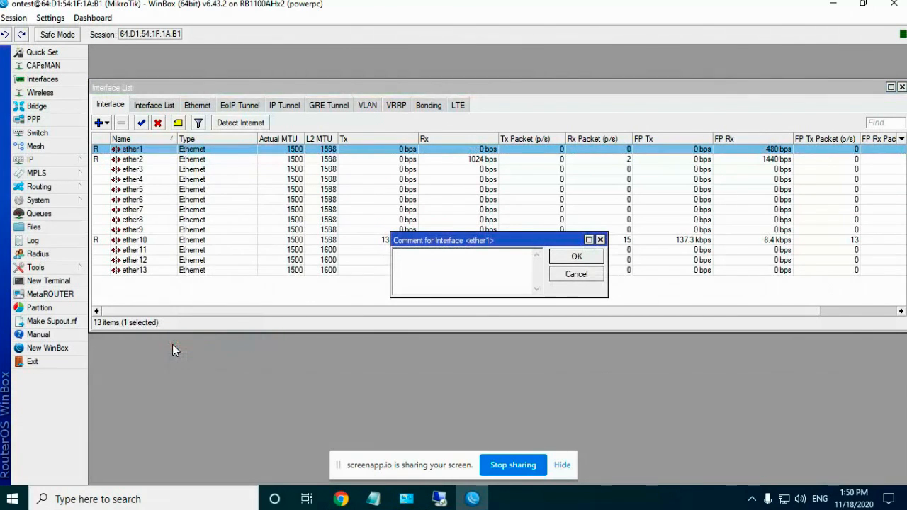
pyautogui.write('WAN')
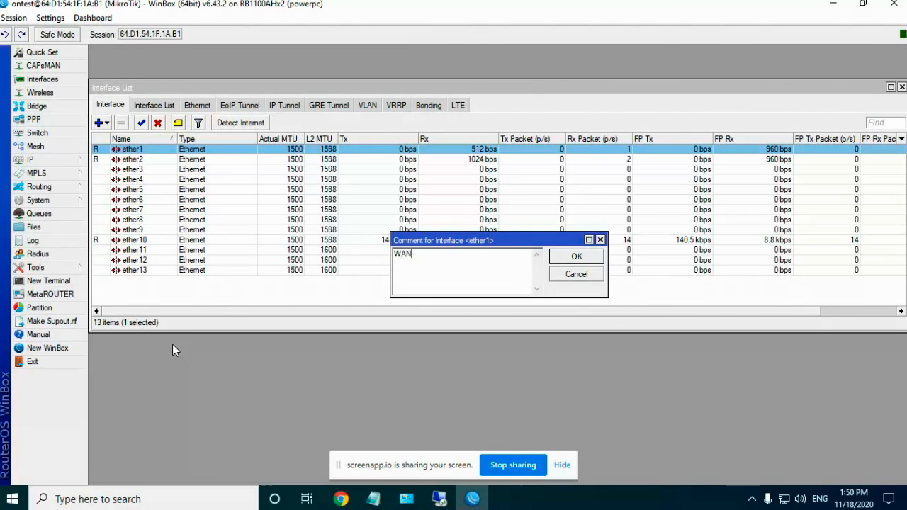
pyautogui.write('_BD_COM')
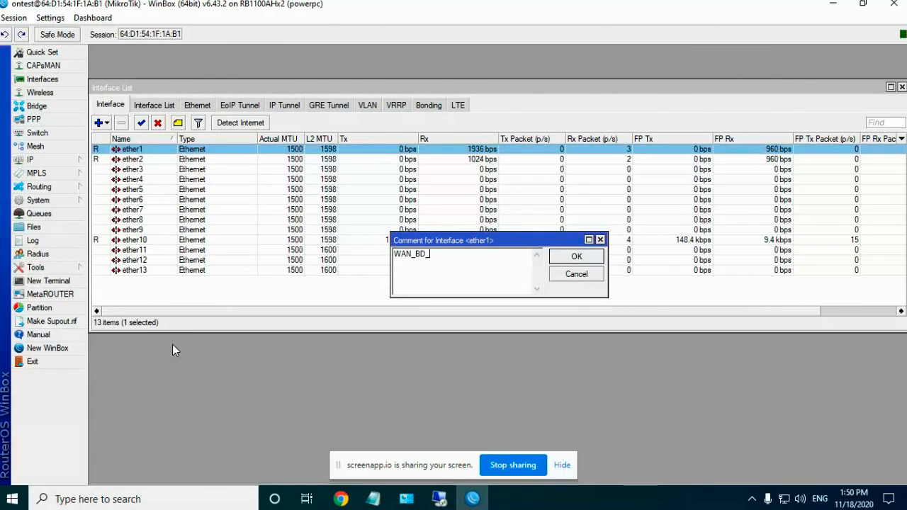
pyautogui.click(570, 259)
# Step: Give ether2 the comment LAN and close the Interface List
pyautogui.click(107, 171)
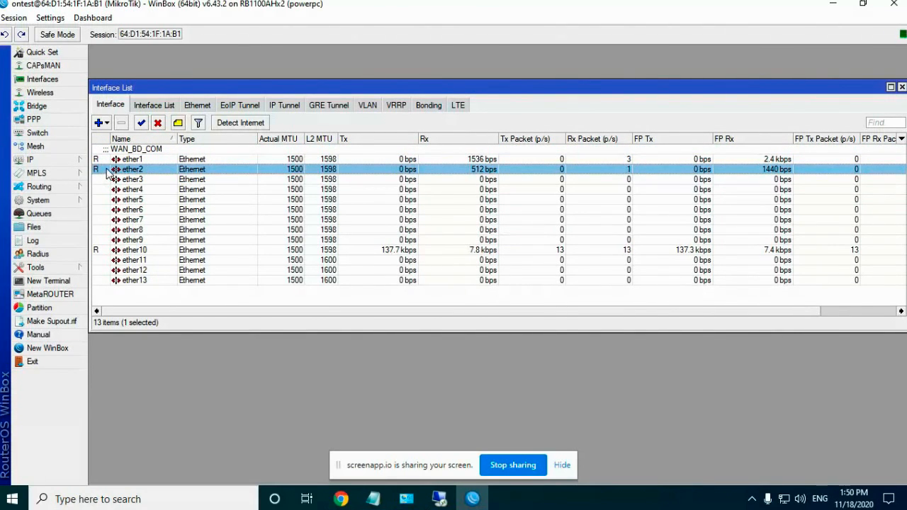
pyautogui.rightClick(107, 172)
pyautogui.click(147, 366)
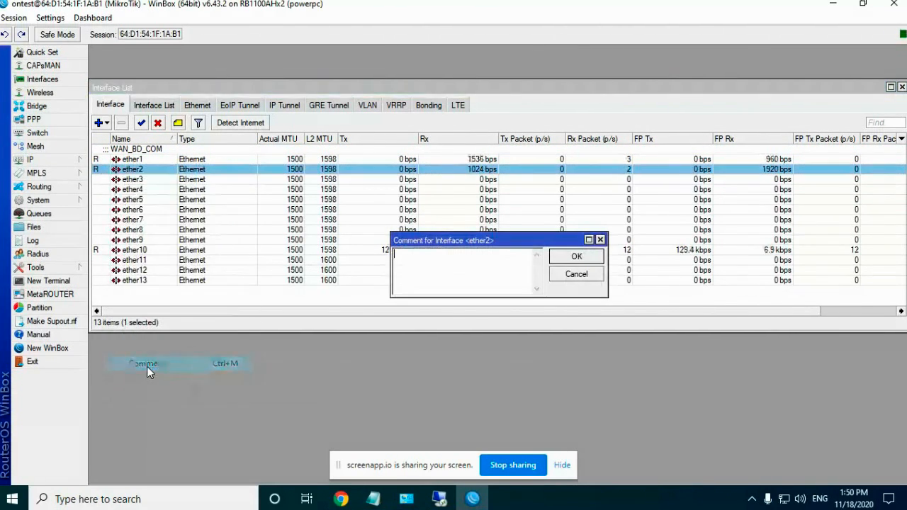
pyautogui.write('LAN')
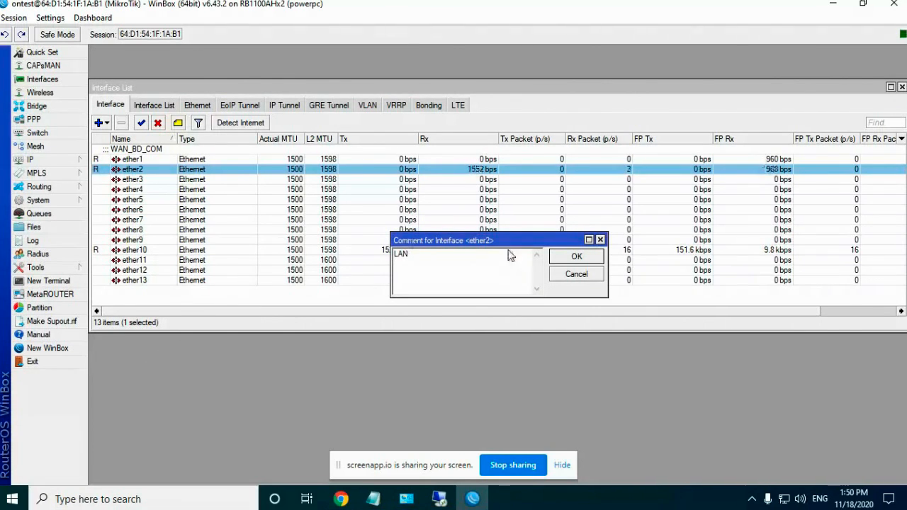
pyautogui.click(571, 257)
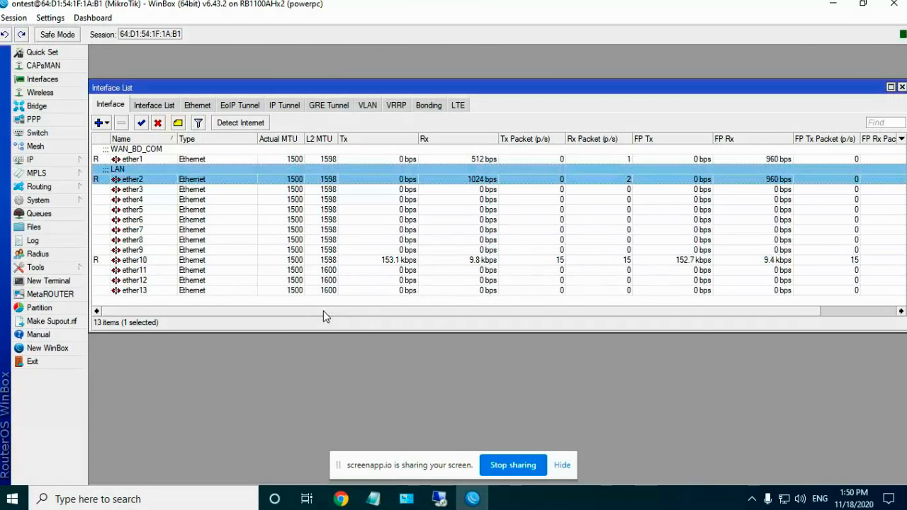
pyautogui.click(901, 86)
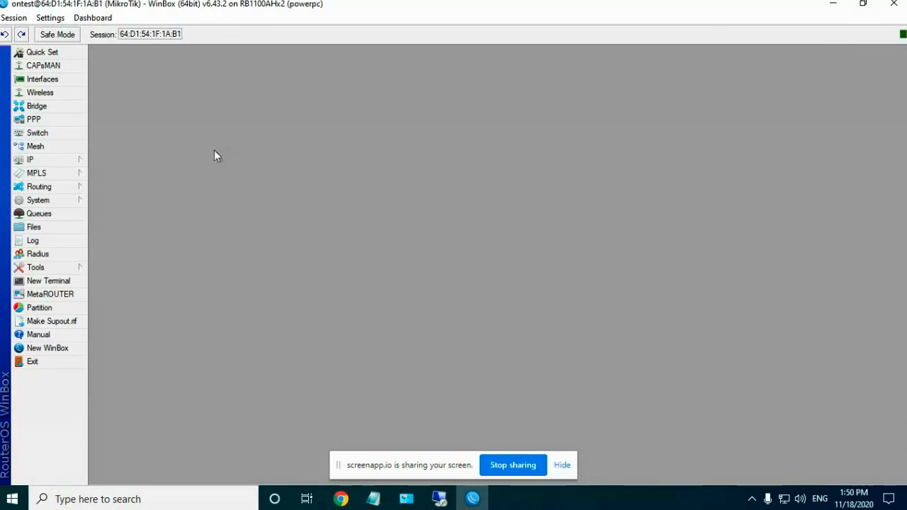
# Step: Start a new IP address entry with 119.40.80.210
pyautogui.click(49, 160)
pyautogui.click(127, 179)
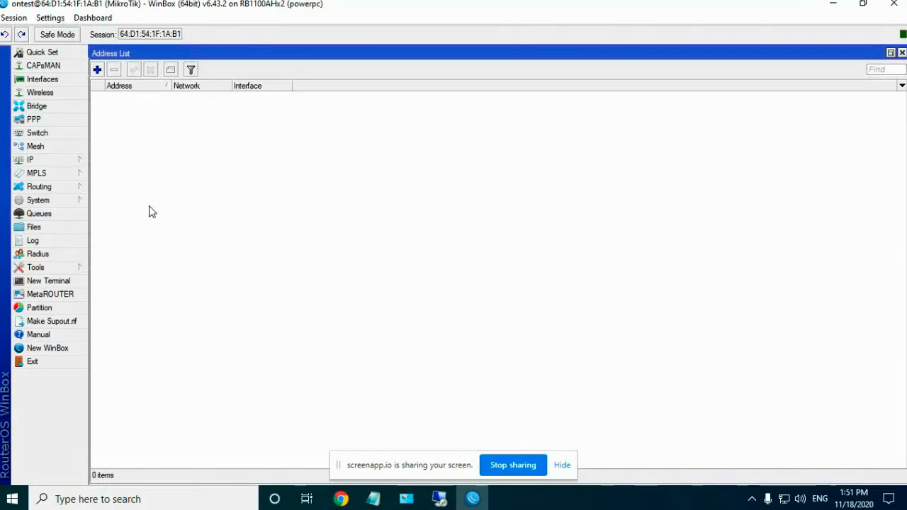
pyautogui.click(101, 72)
pyautogui.click(754, 231)
pyautogui.click(100, 71)
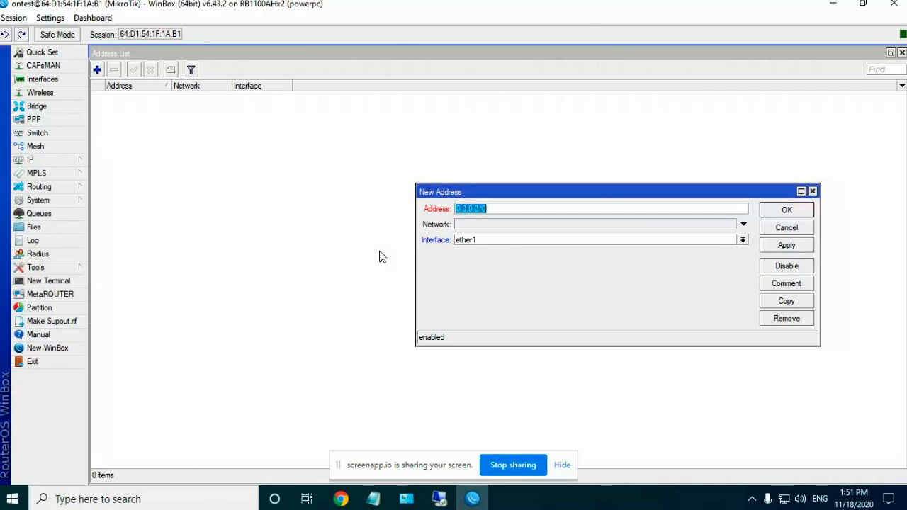
pyautogui.write('119.40.80.210')
# Step: Check the ISP notes for the prefix and complete the address as 119.40.80.210/29
pyautogui.click(341, 499)
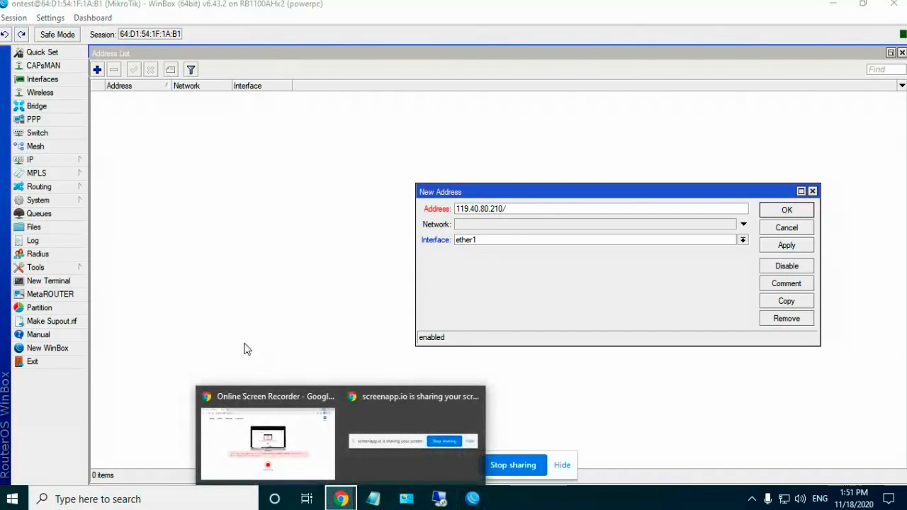
pyautogui.rightClick(341, 499)
pyautogui.click(526, 209)
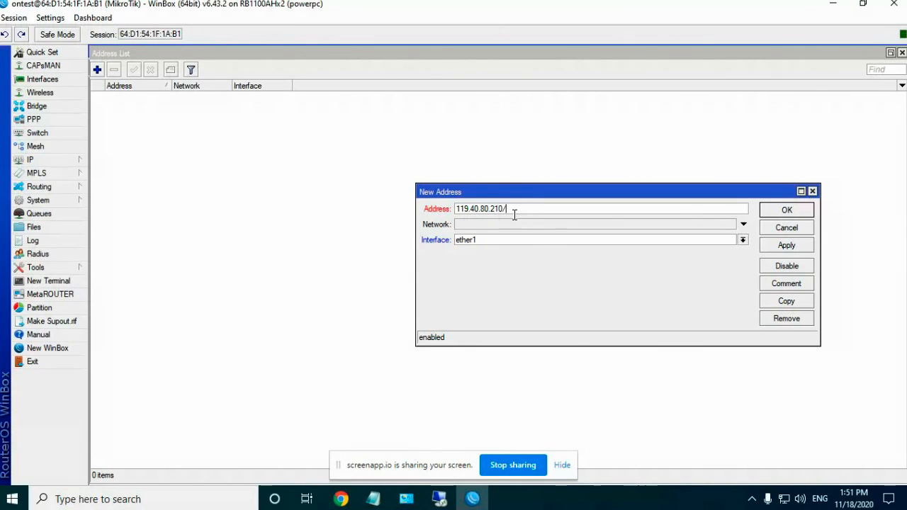
pyautogui.click(373, 499)
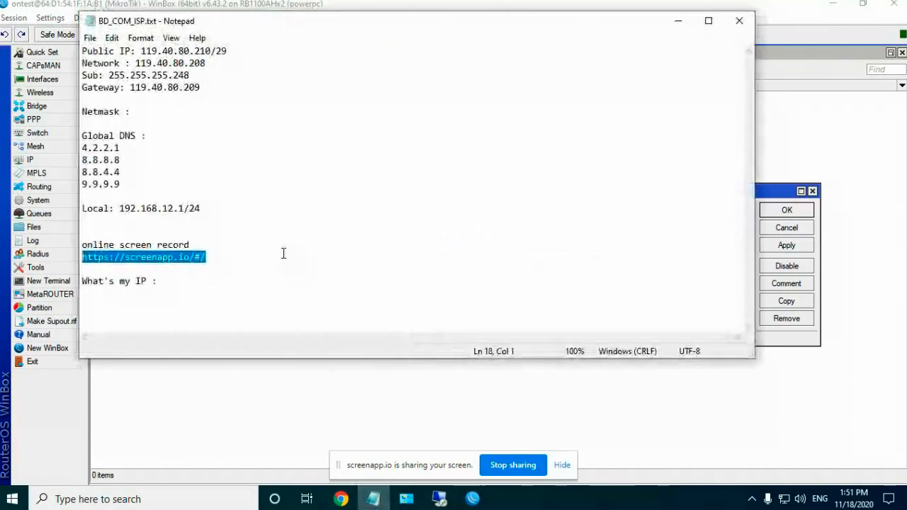
pyautogui.moveTo(216, 51); pyautogui.dragTo(229, 52)
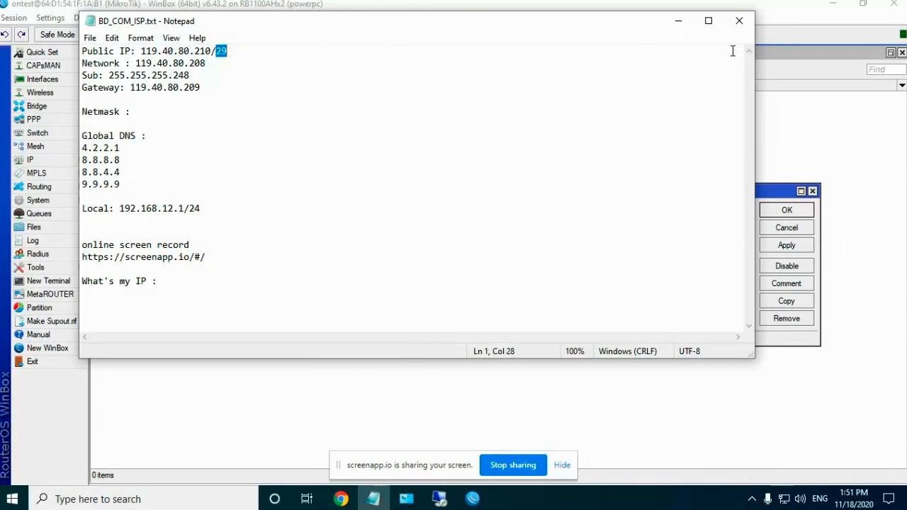
pyautogui.click(678, 21)
pyautogui.click(529, 209)
pyautogui.write('29')
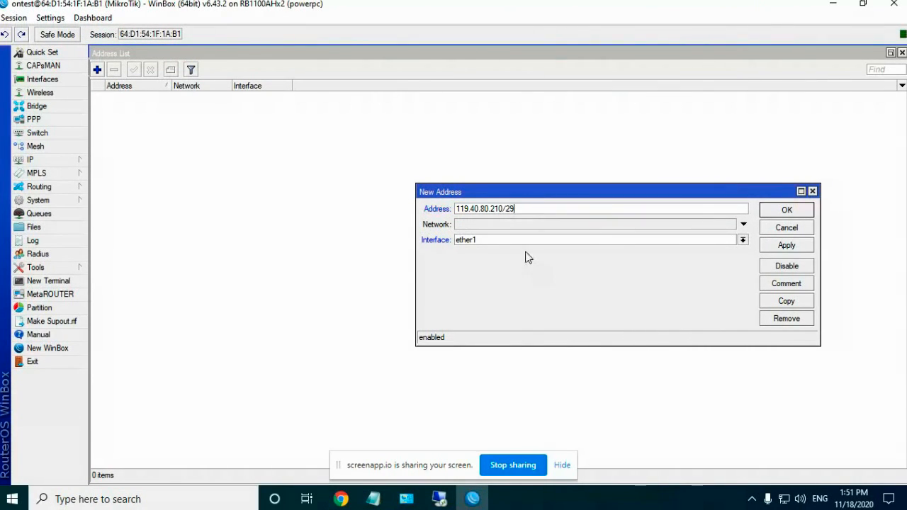
# Step: Assign the address to ether1, save it, and close the Address List
pyautogui.click(489, 240)
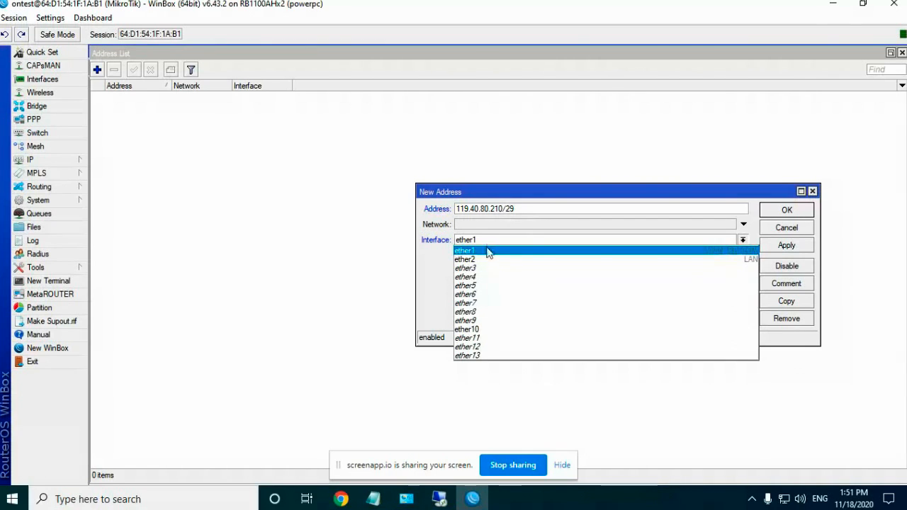
pyautogui.click(487, 250)
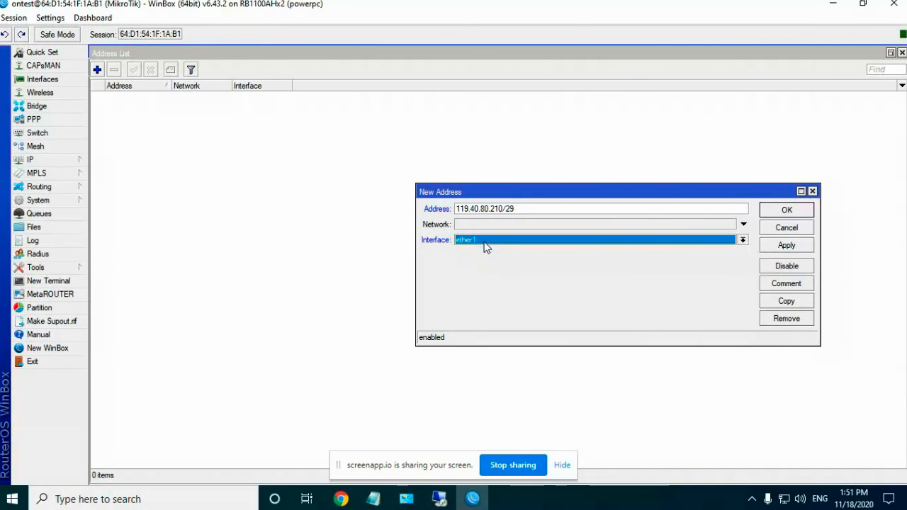
pyautogui.click(485, 242)
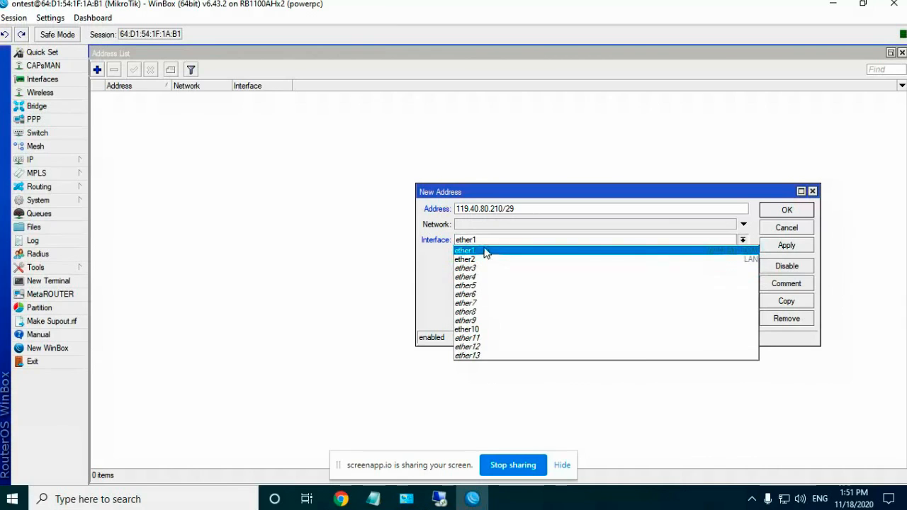
pyautogui.click(487, 251)
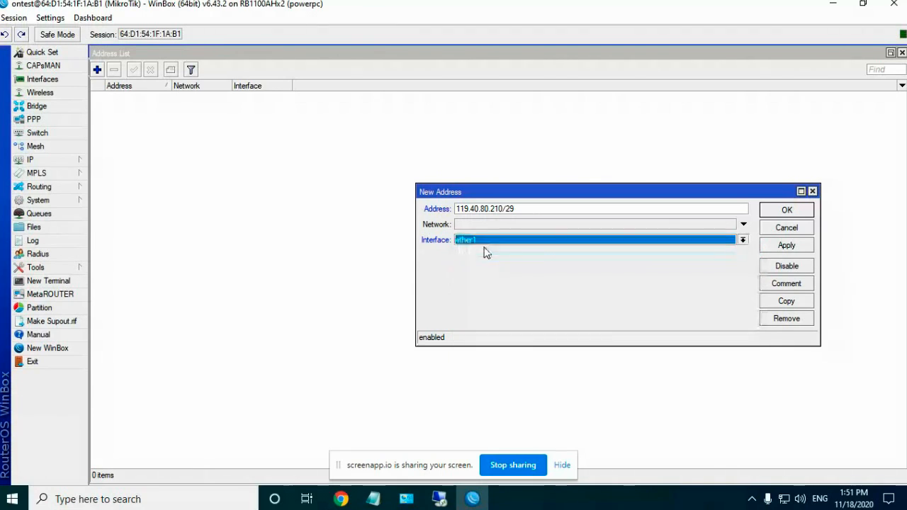
pyautogui.click(785, 249)
pyautogui.click(787, 211)
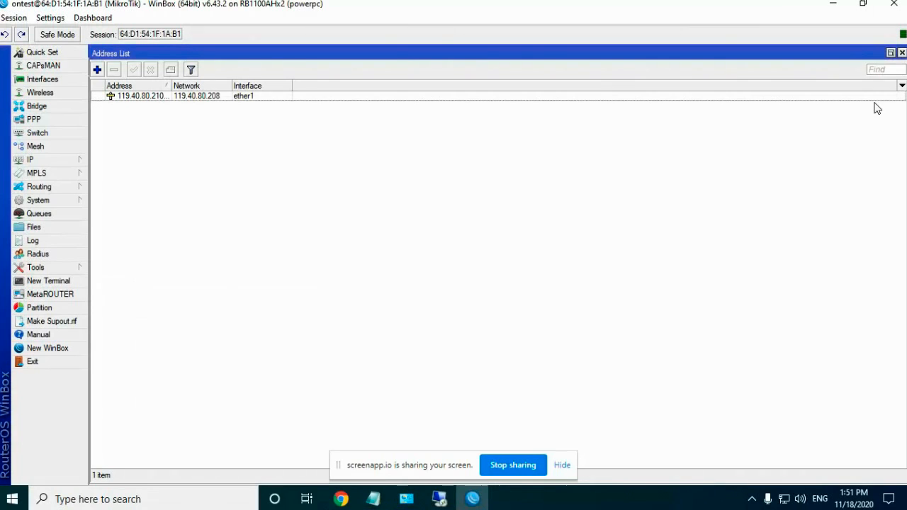
pyautogui.click(902, 52)
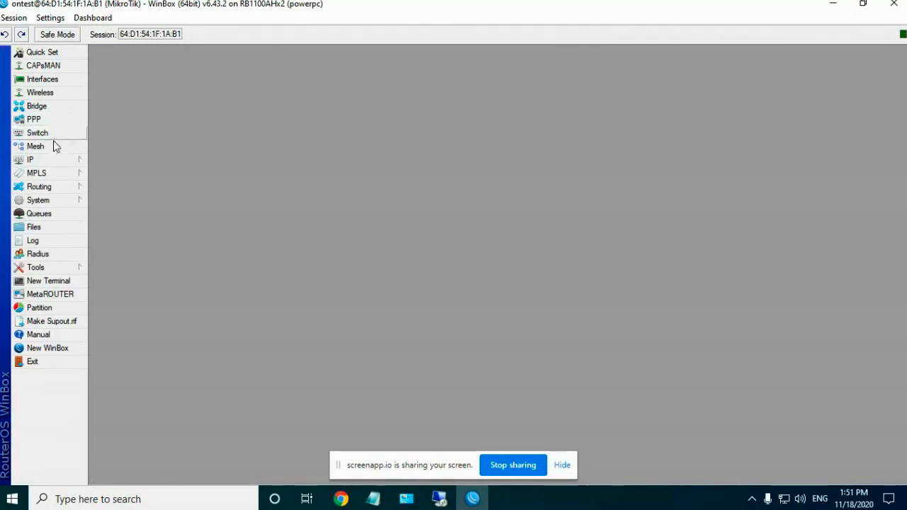
# Step: Enter DNS servers 8.8.8.8, 8.8.4.4 and 9.9.9.9 and save the DNS settings
pyautogui.click(56, 159)
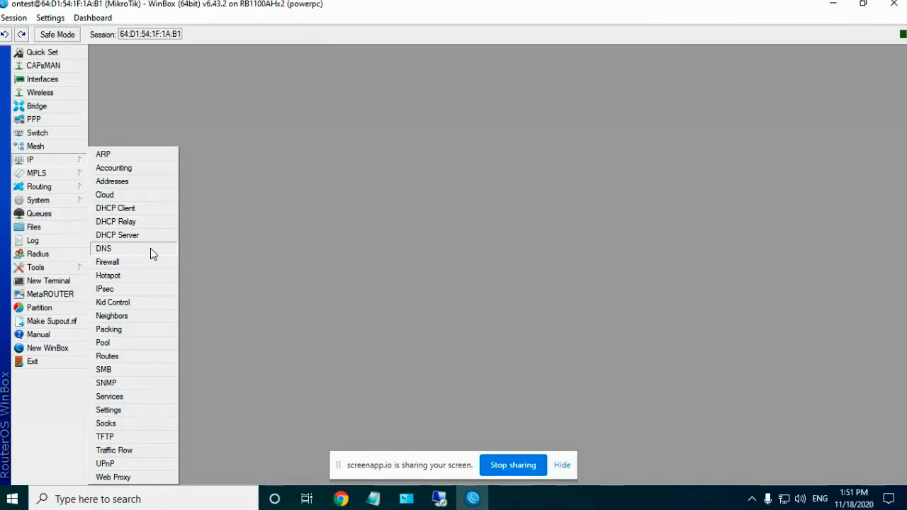
pyautogui.click(141, 248)
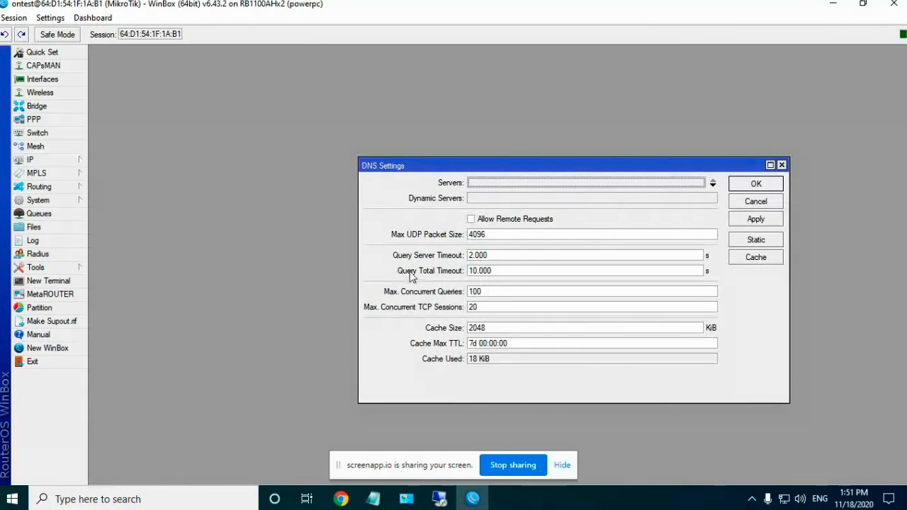
pyautogui.click(713, 185)
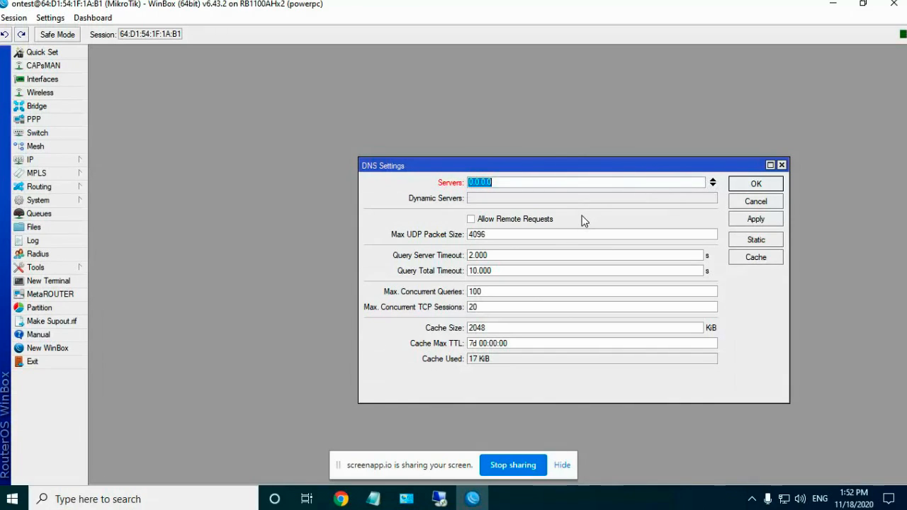
pyautogui.write('8.8.')
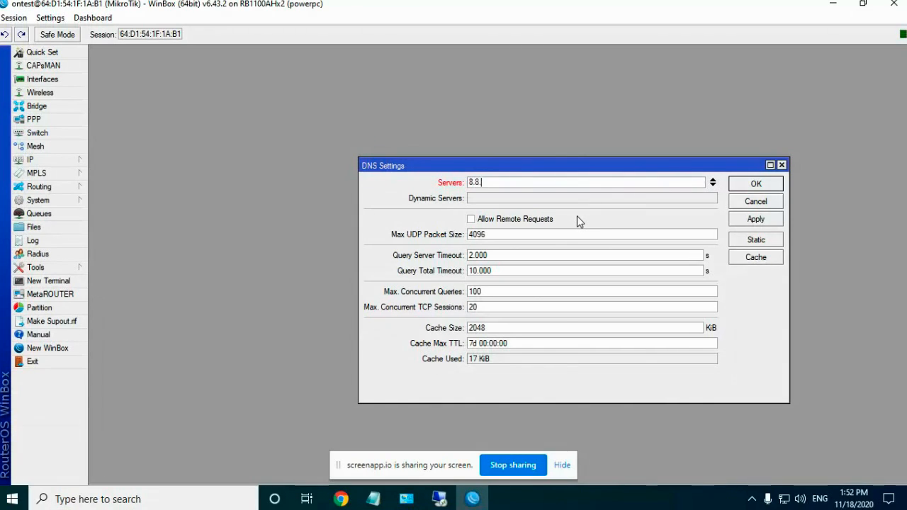
pyautogui.write('8.8')
pyautogui.click(713, 185)
pyautogui.write('8.8.')
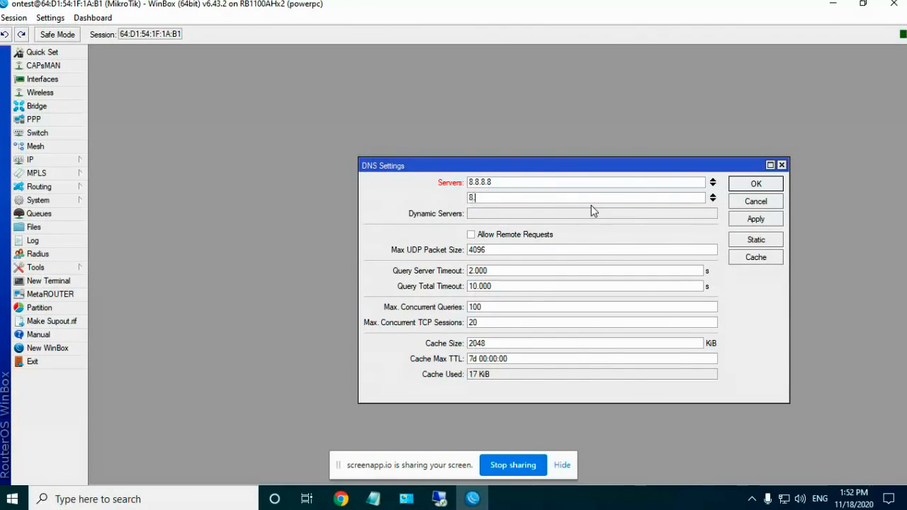
pyautogui.write('4.4')
pyautogui.click(714, 201)
pyautogui.write('9.9.9.9')
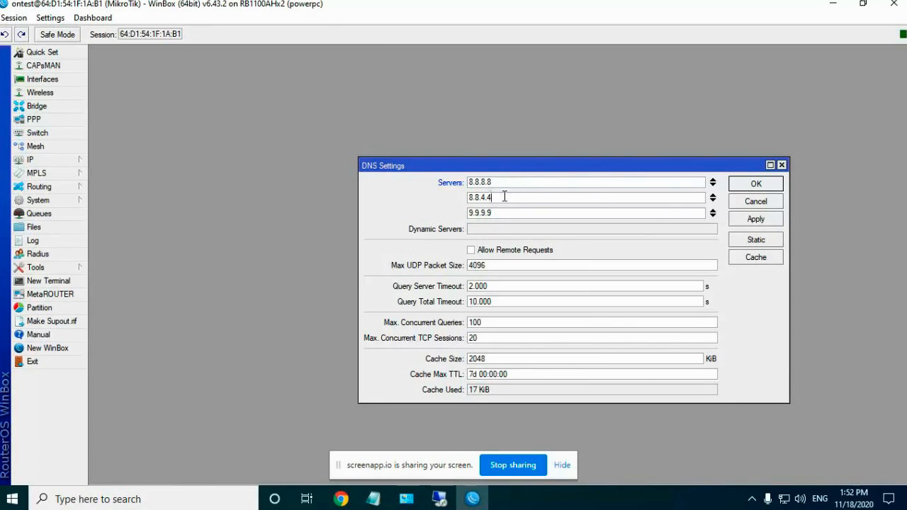
pyautogui.click(756, 219)
pyautogui.click(756, 186)
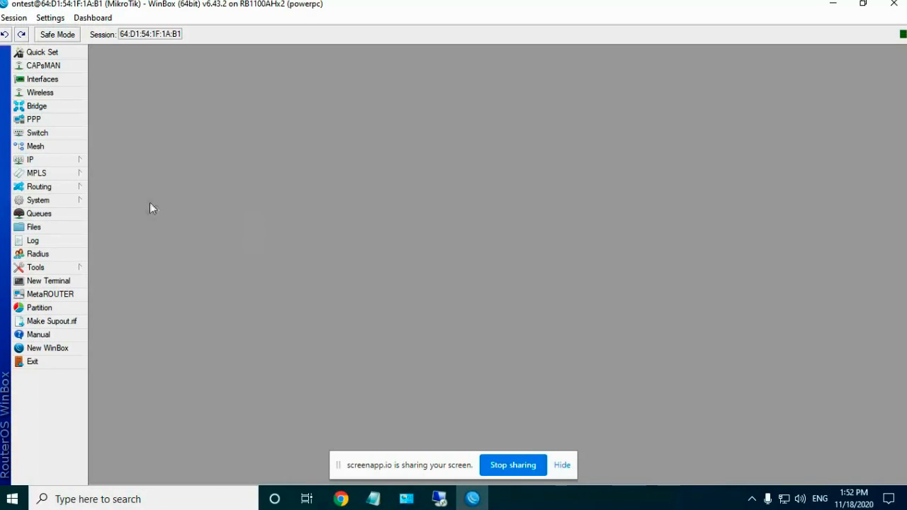
# Step: Add a route to 0.0.0.0/0 with gateway 119.40.80.209 and save it
pyautogui.click(56, 162)
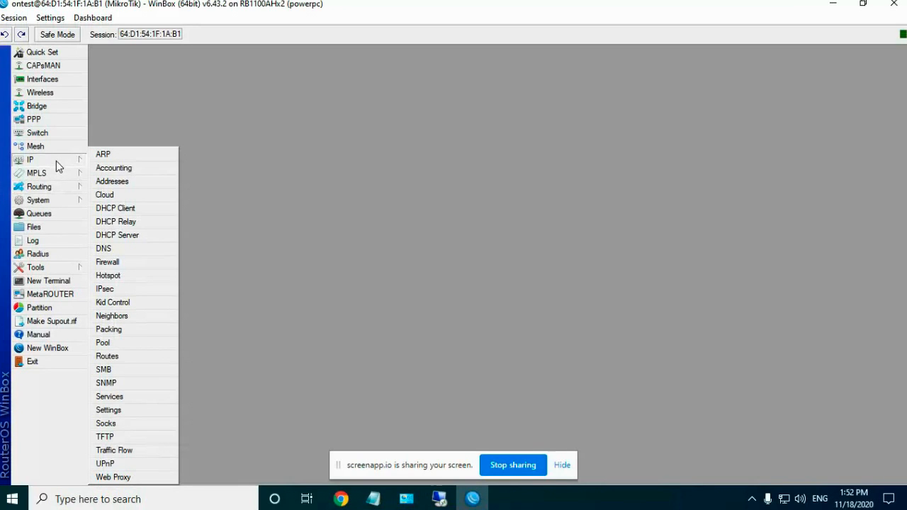
pyautogui.click(119, 356)
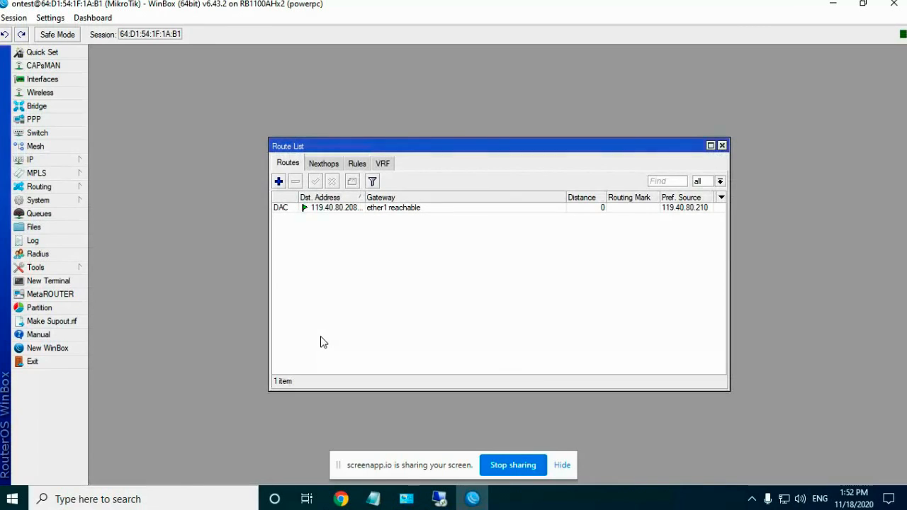
pyautogui.click(278, 183)
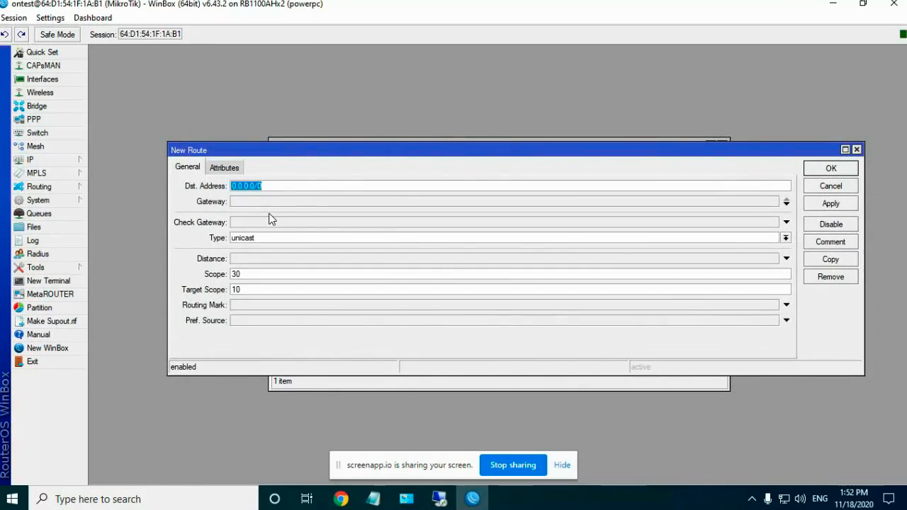
pyautogui.click(254, 186)
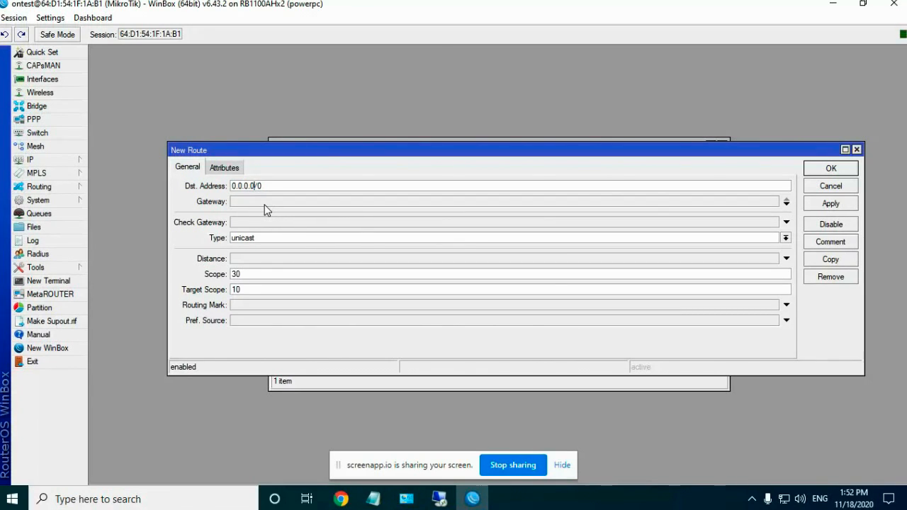
pyautogui.click(264, 204)
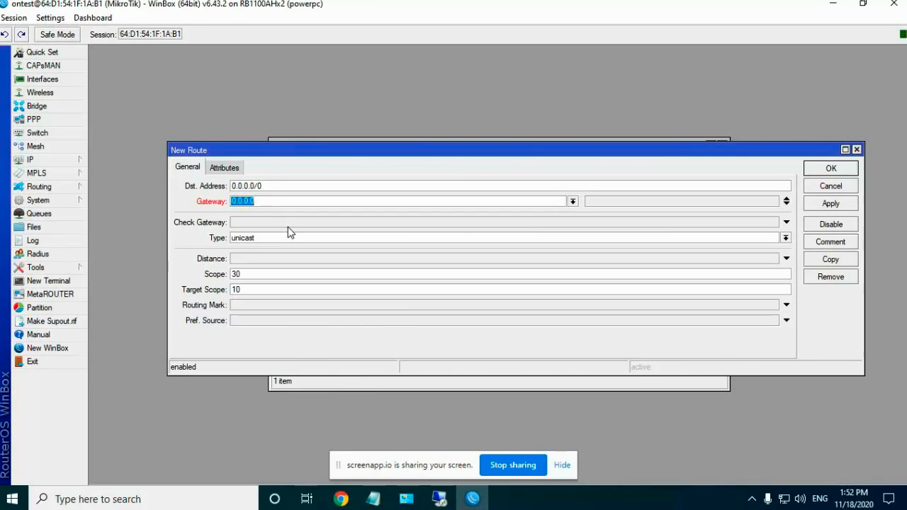
pyautogui.write('119.40.')
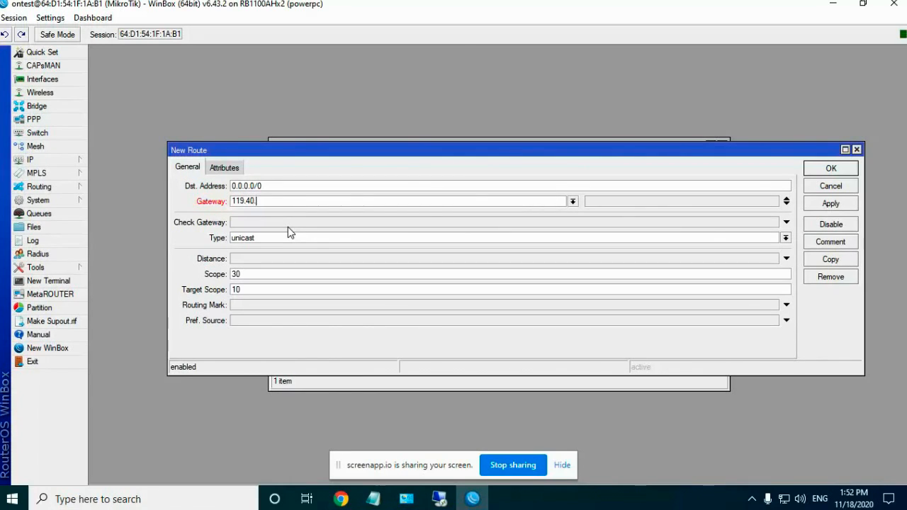
pyautogui.write('80.20')
pyautogui.click(832, 205)
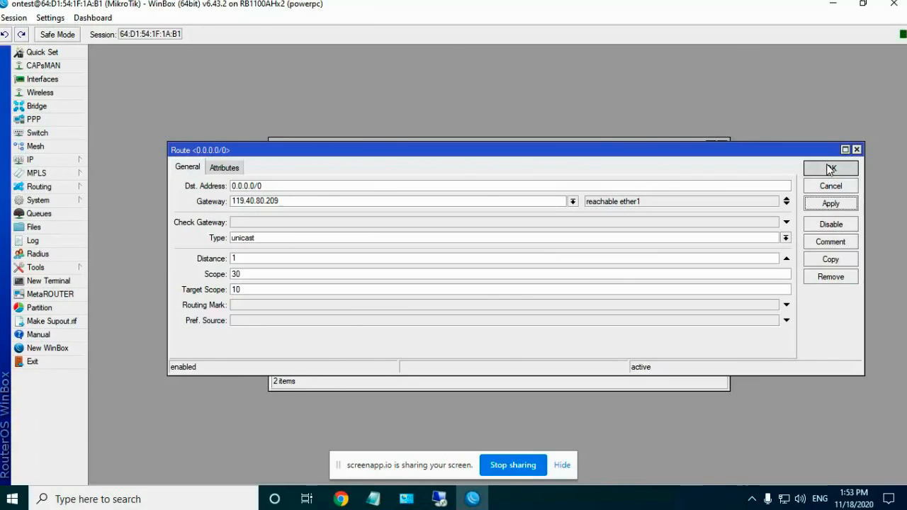
pyautogui.click(830, 169)
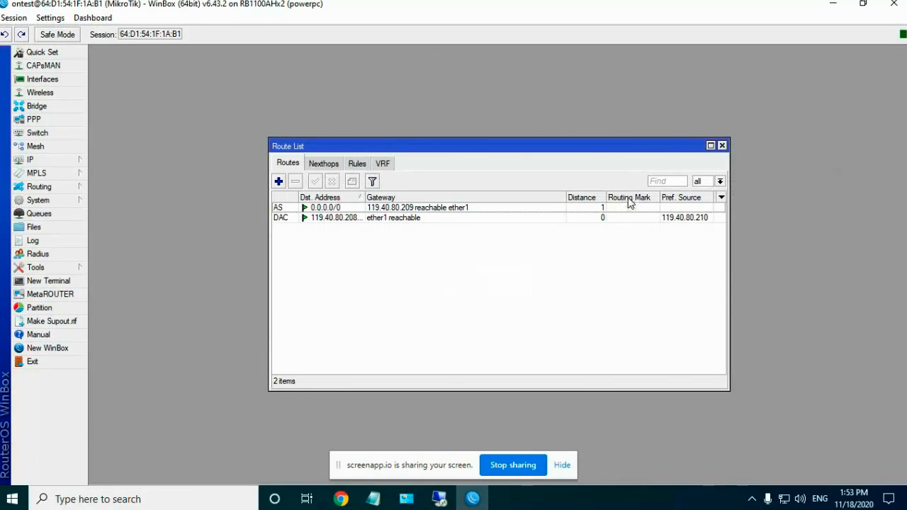
# Step: Review the route Nexthops and Rules tabs, then close the Route List
pyautogui.click(325, 166)
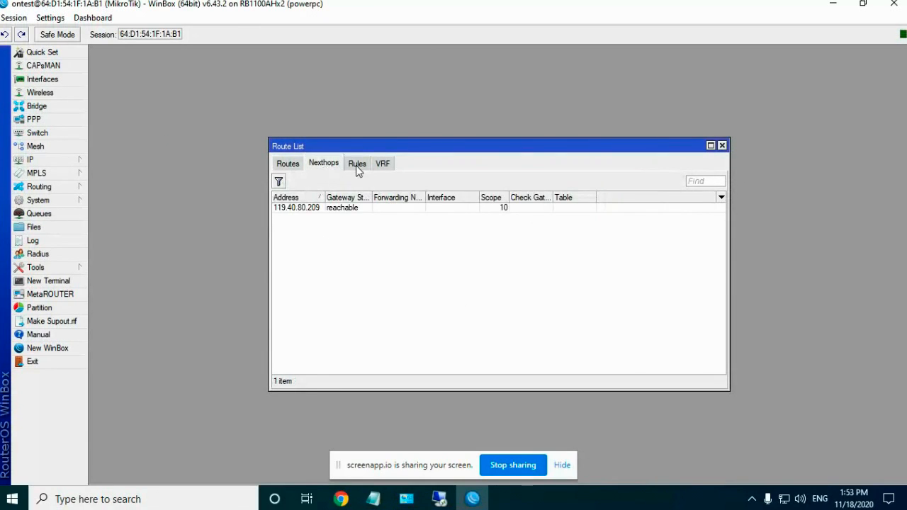
pyautogui.click(357, 164)
pyautogui.click(723, 145)
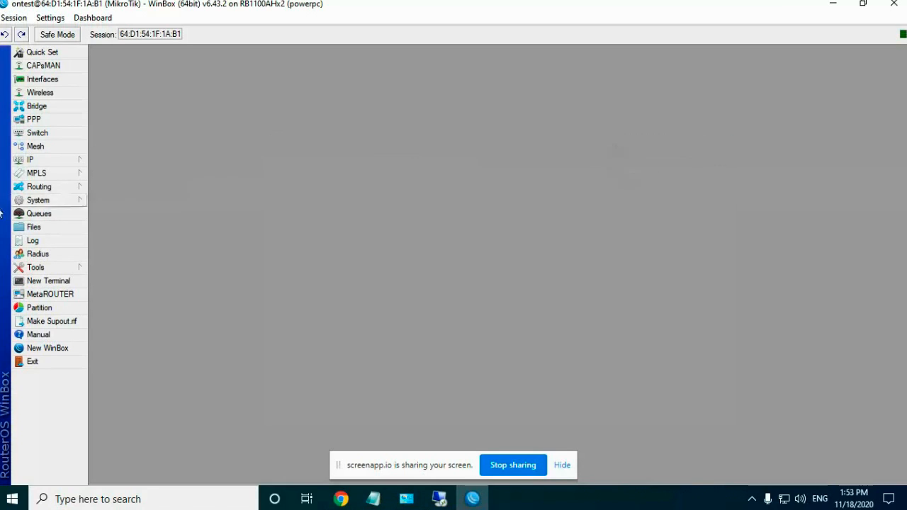
# Step: Ping google.com from a new terminal, getting replies from 172.217.163.206, then close it
pyautogui.click(60, 161)
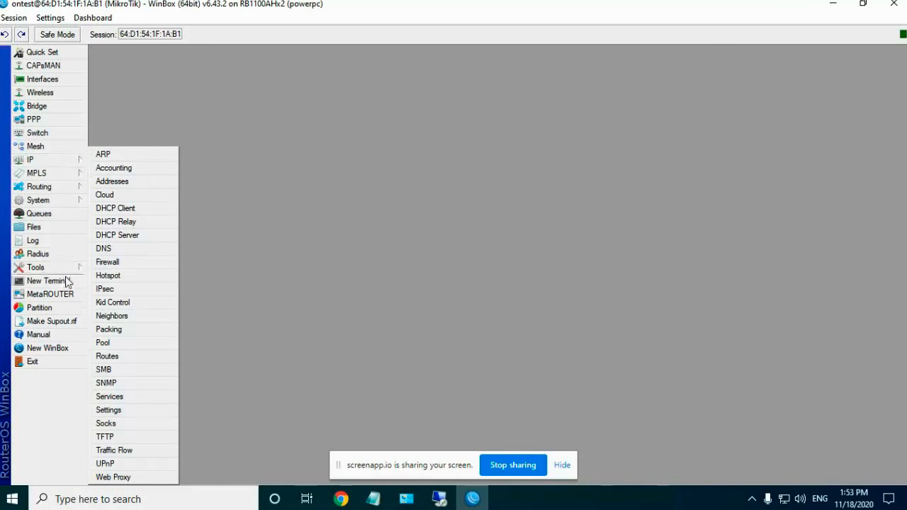
pyautogui.click(67, 281)
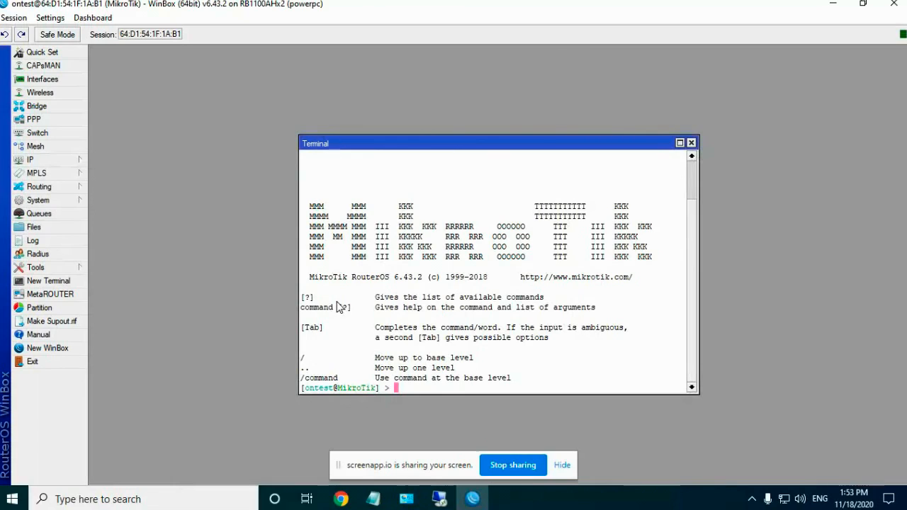
pyautogui.write('ping google.com')
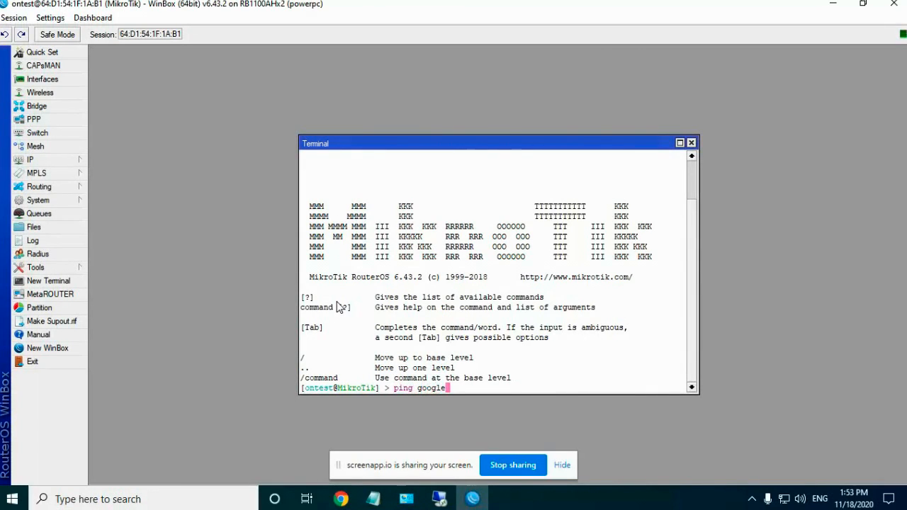
pyautogui.press('Return')
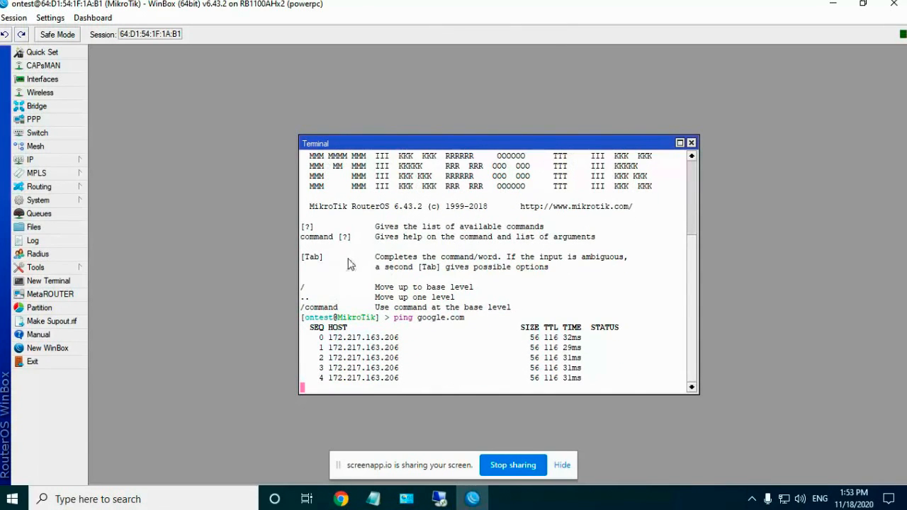
pyautogui.click(691, 143)
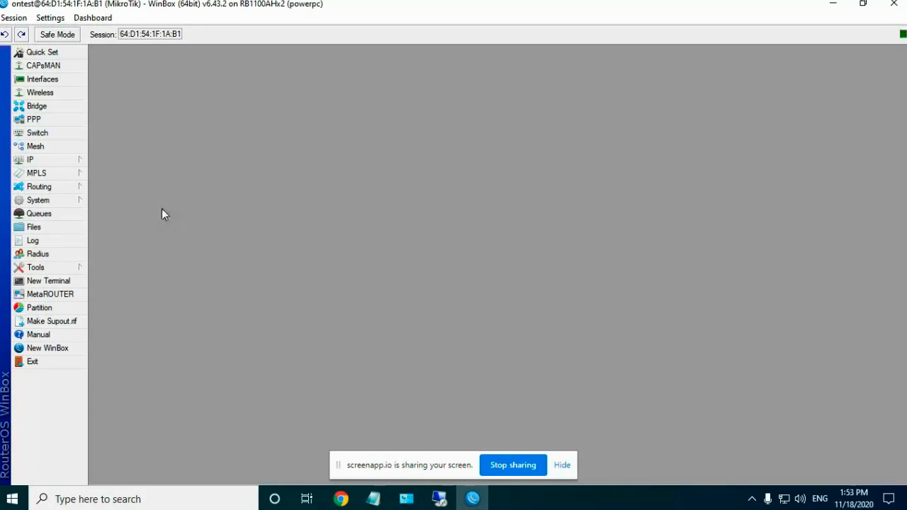
# Step: Open IP > Firewall on the NAT tab and start a new NAT rule
pyautogui.click(58, 161)
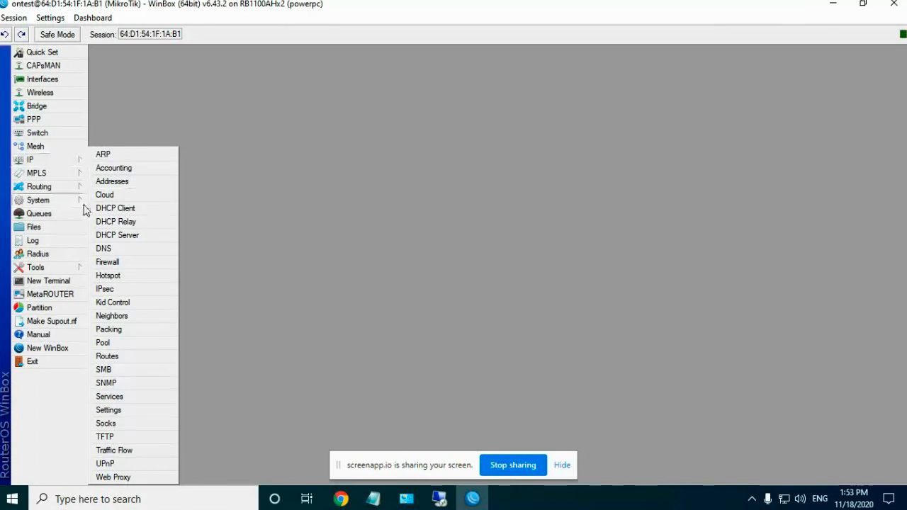
pyautogui.moveTo(67, 207)
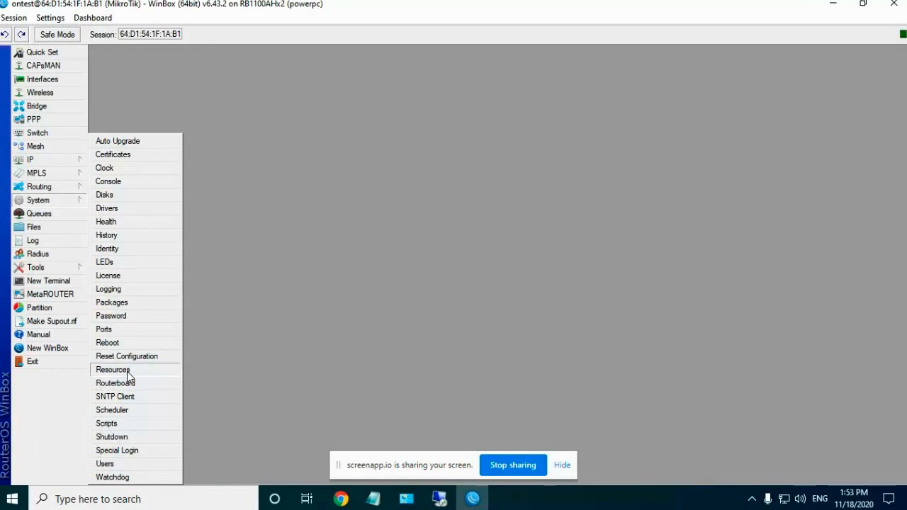
pyautogui.moveTo(78, 160)
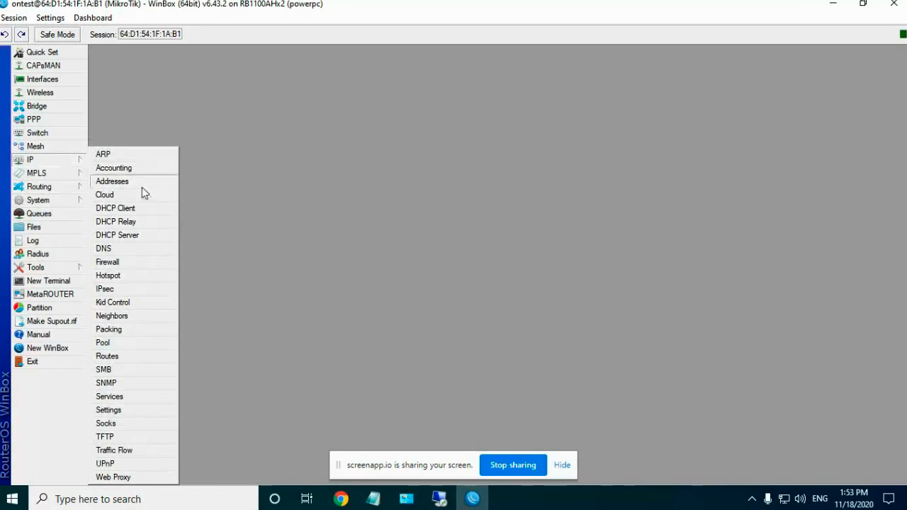
pyautogui.click(117, 262)
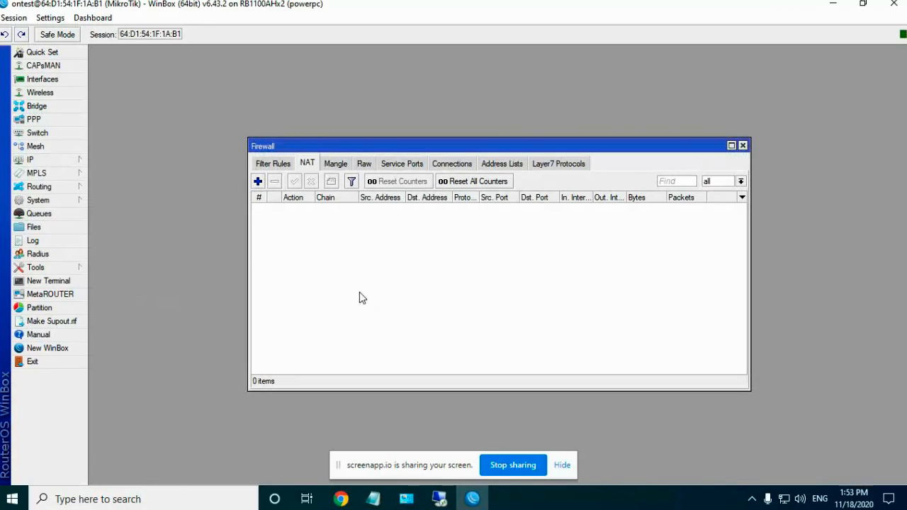
pyautogui.click(273, 165)
pyautogui.click(306, 164)
pyautogui.click(258, 182)
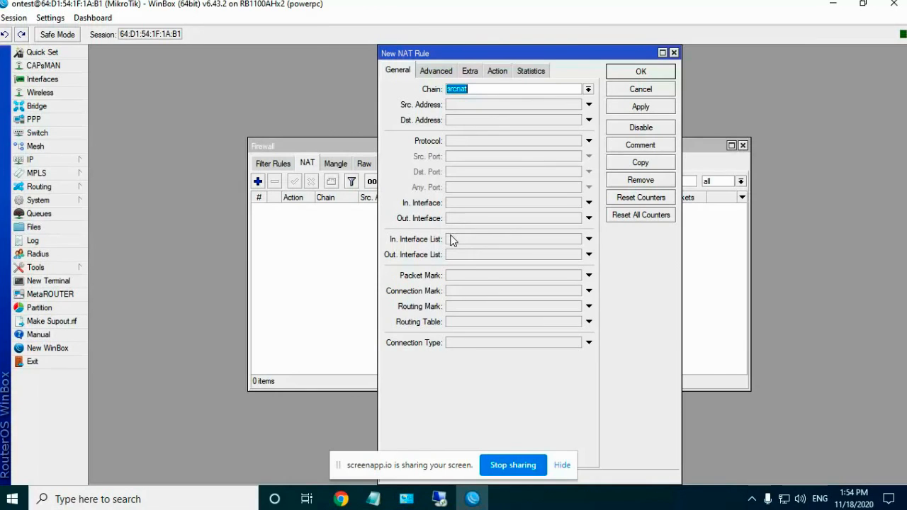
# Step: Set the new rule's action to masquerade and review its tabs, ending on General with chain srcnat
pyautogui.click(497, 71)
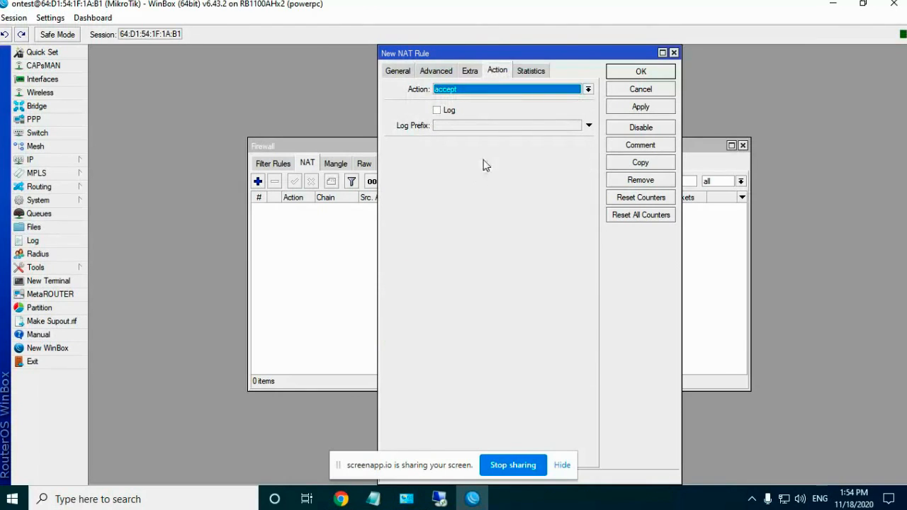
pyautogui.click(587, 89)
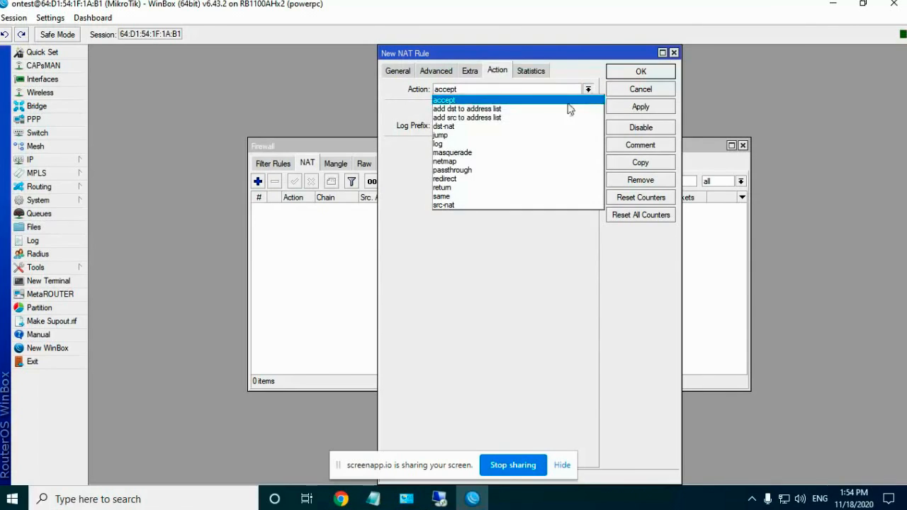
pyautogui.click(499, 154)
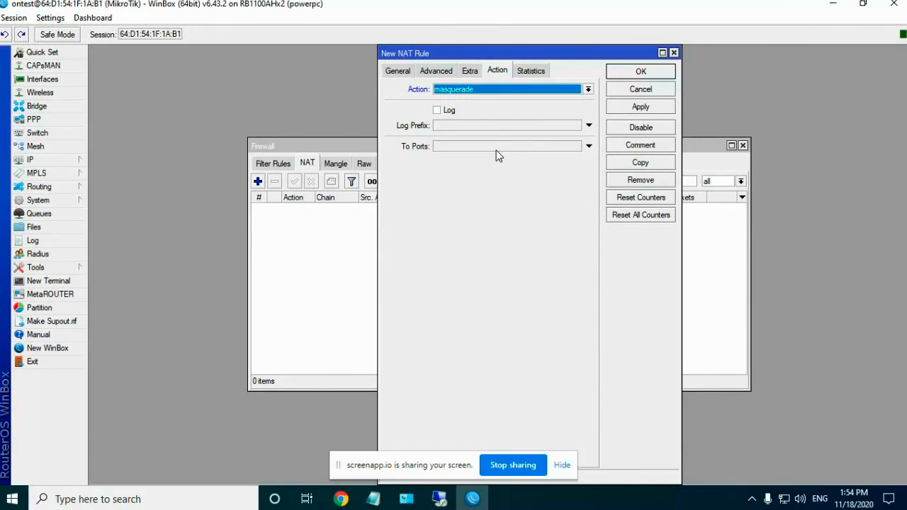
pyautogui.click(471, 73)
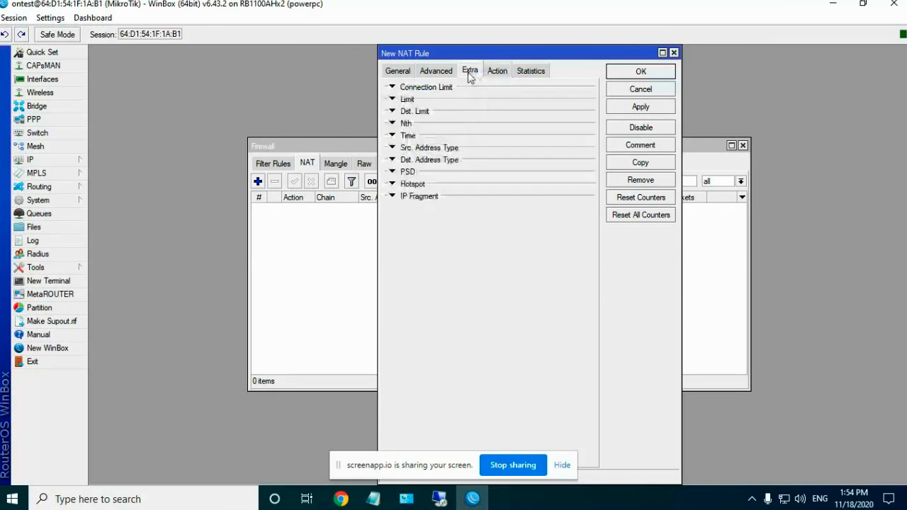
pyautogui.click(438, 73)
pyautogui.click(395, 72)
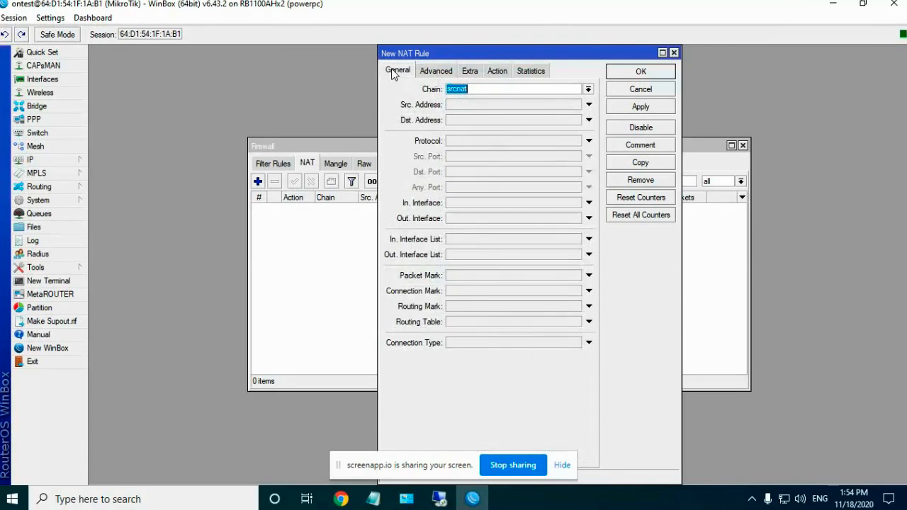
pyautogui.click(498, 72)
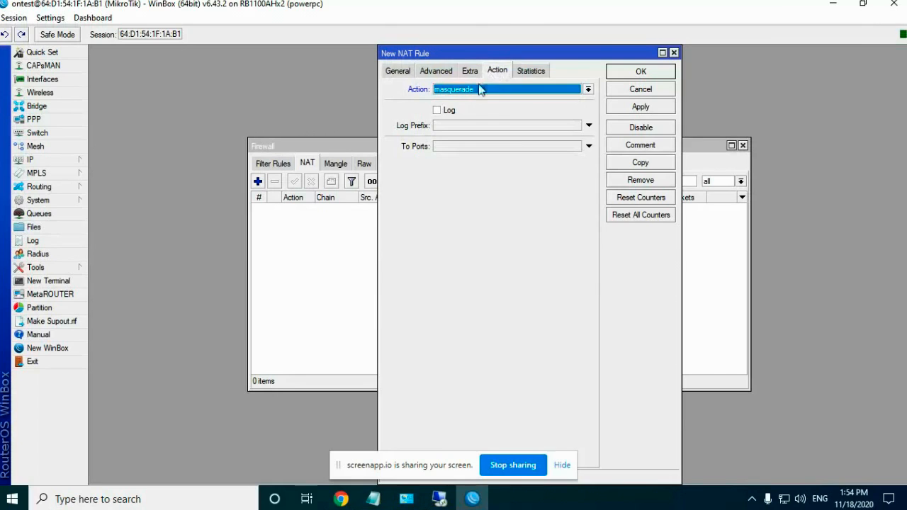
pyautogui.click(407, 73)
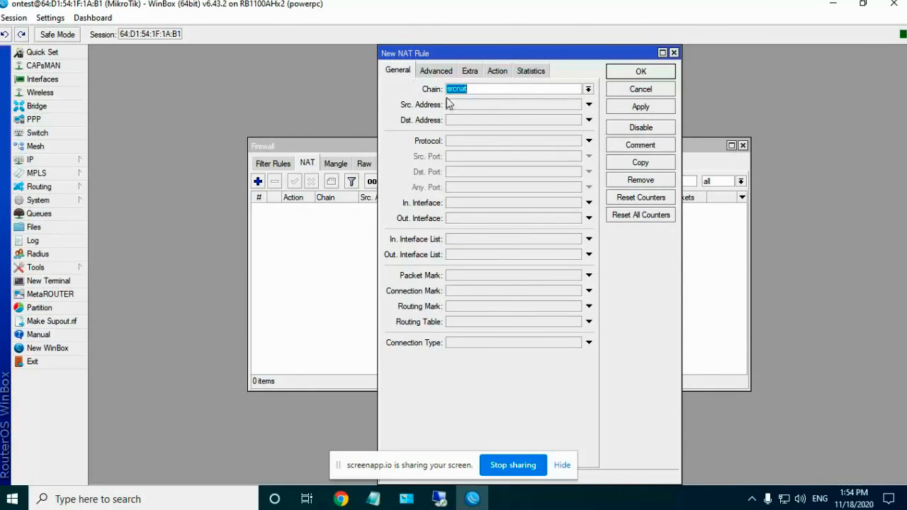
pyautogui.click(432, 73)
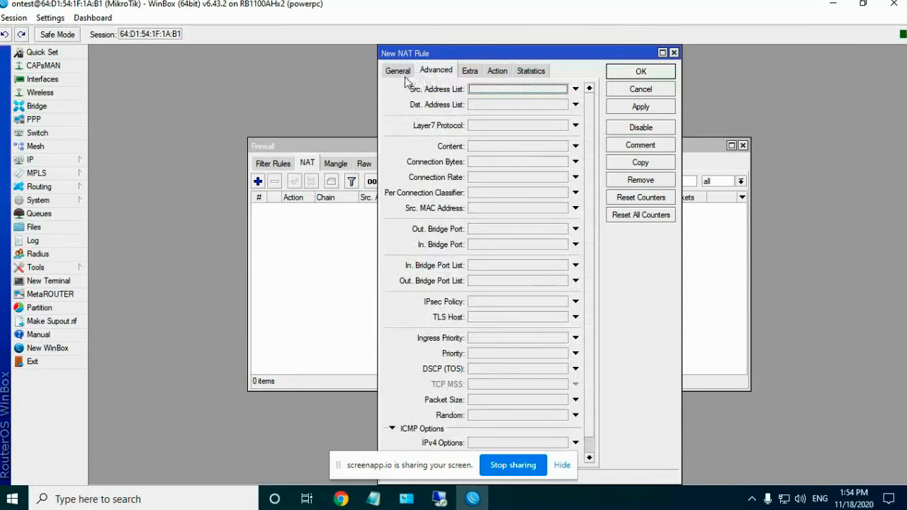
pyautogui.click(406, 72)
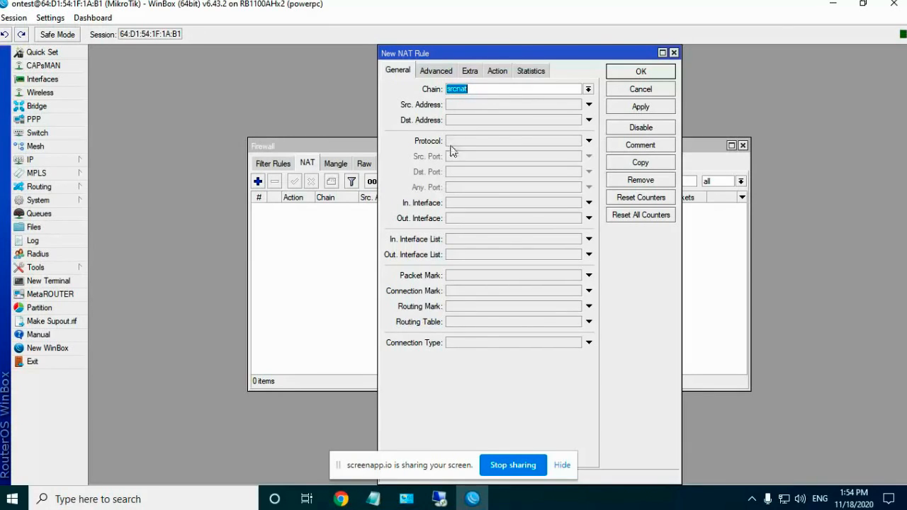
# Step: Set Src. Address 192.168.12.0/24 and Out. Interface ether1, then apply and save the rule
pyautogui.click(489, 89)
pyautogui.click(459, 104)
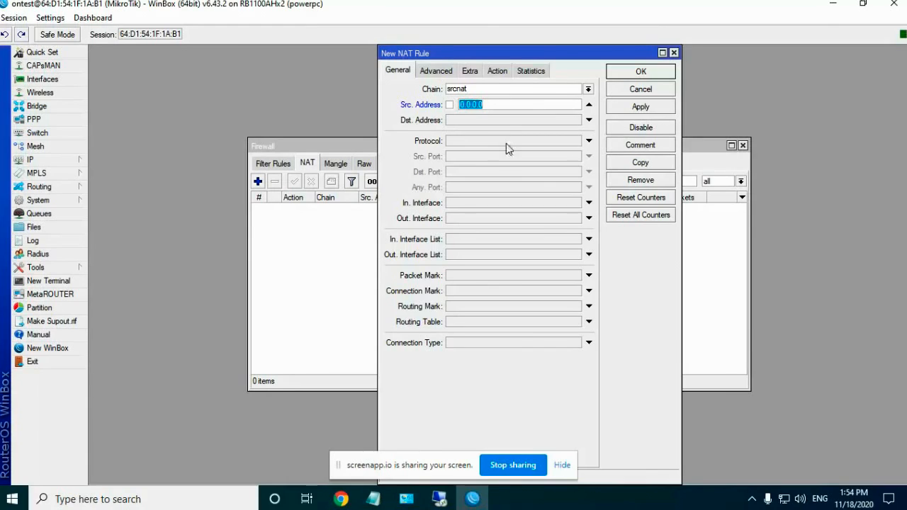
pyautogui.write('192.168.12.0/24')
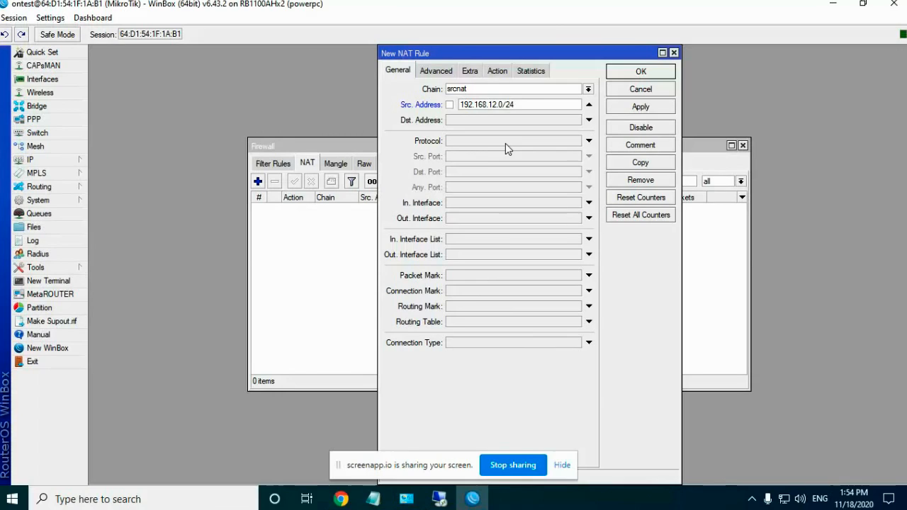
pyautogui.click(468, 220)
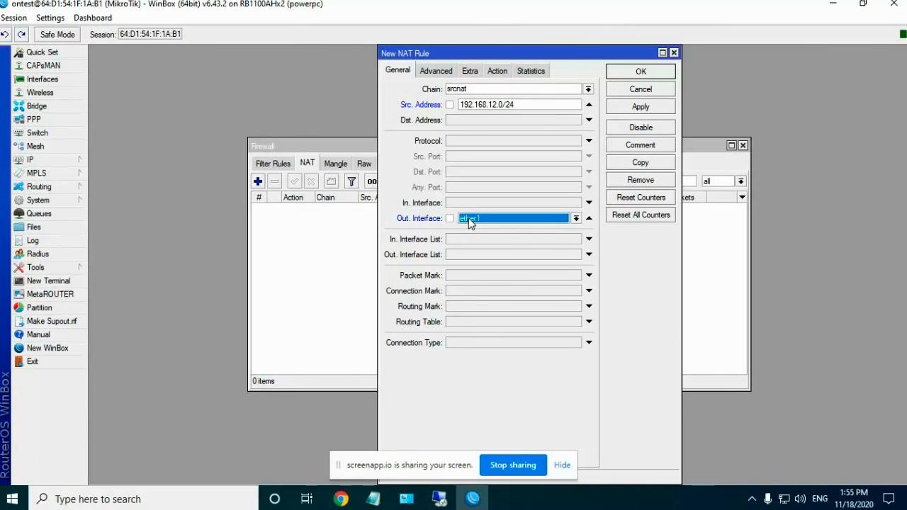
pyautogui.click(510, 222)
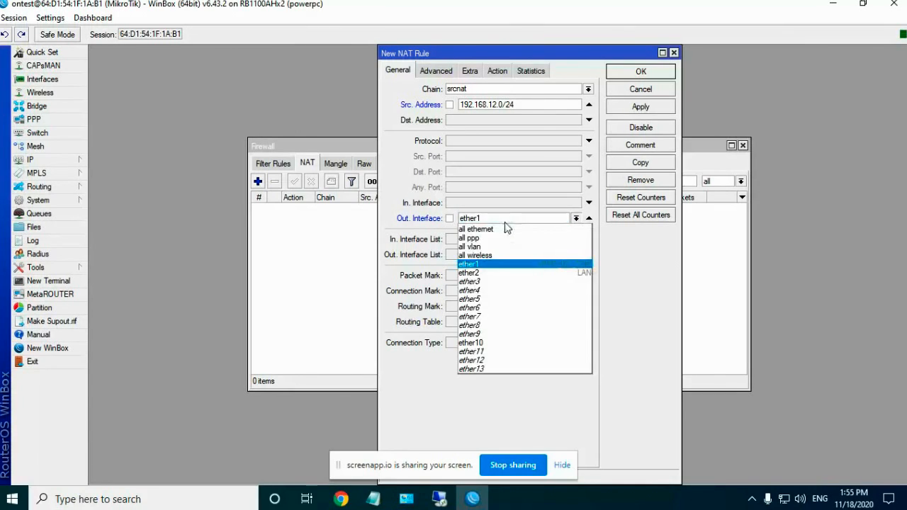
pyautogui.click(487, 265)
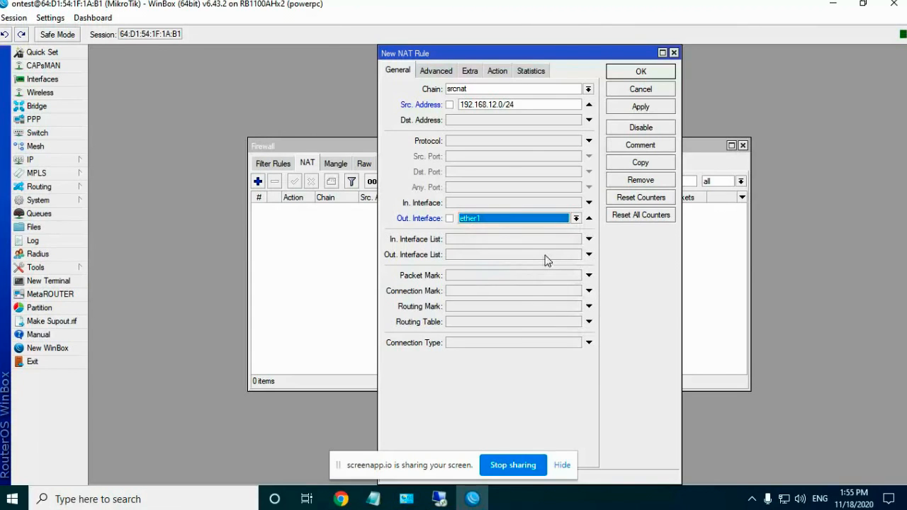
pyautogui.click(646, 114)
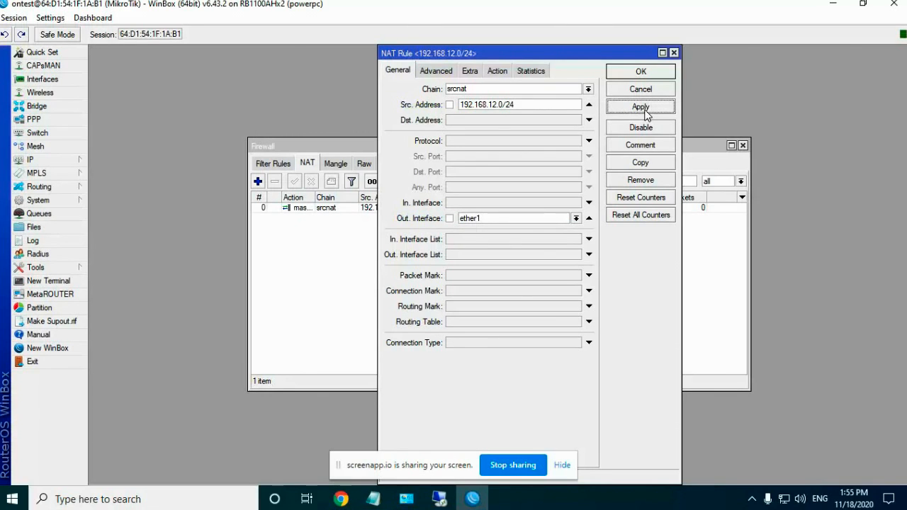
pyautogui.click(640, 73)
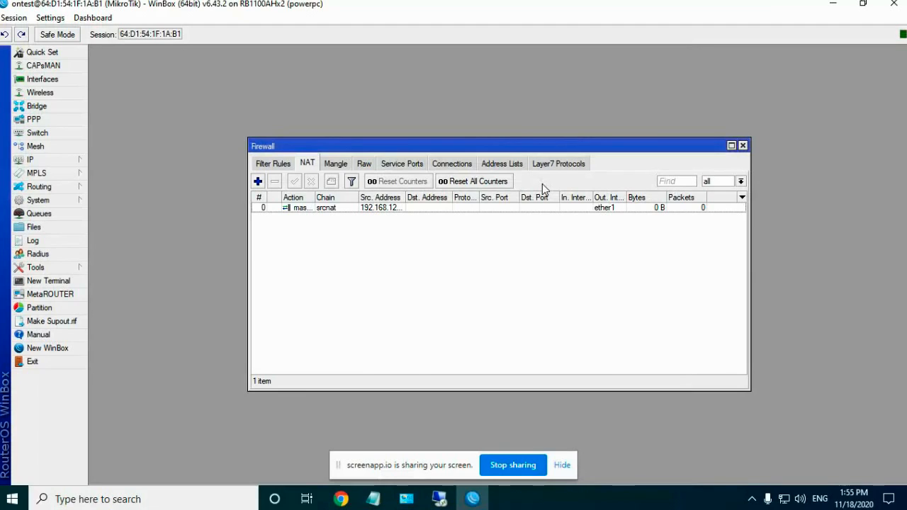
# Step: Close Firewall and add IP address 192.168.12.1/24 on ether2, then close the Address List
pyautogui.click(745, 146)
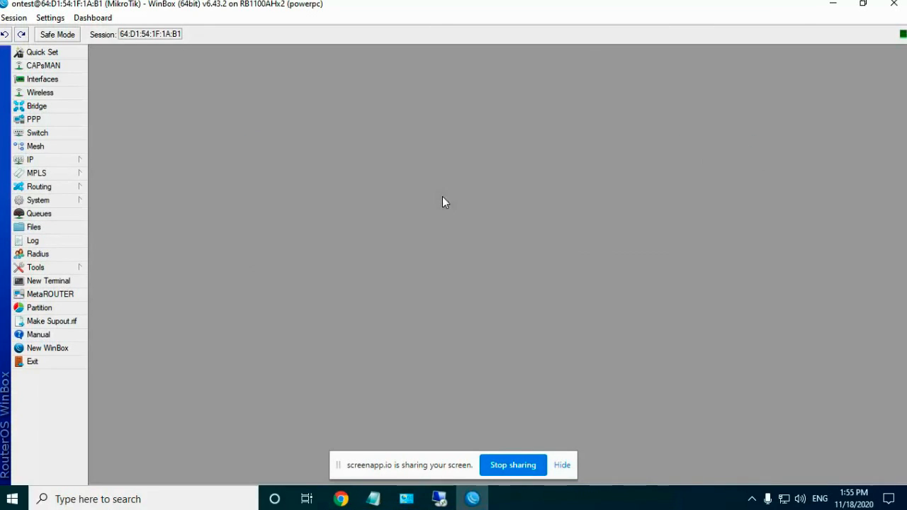
pyautogui.click(40, 159)
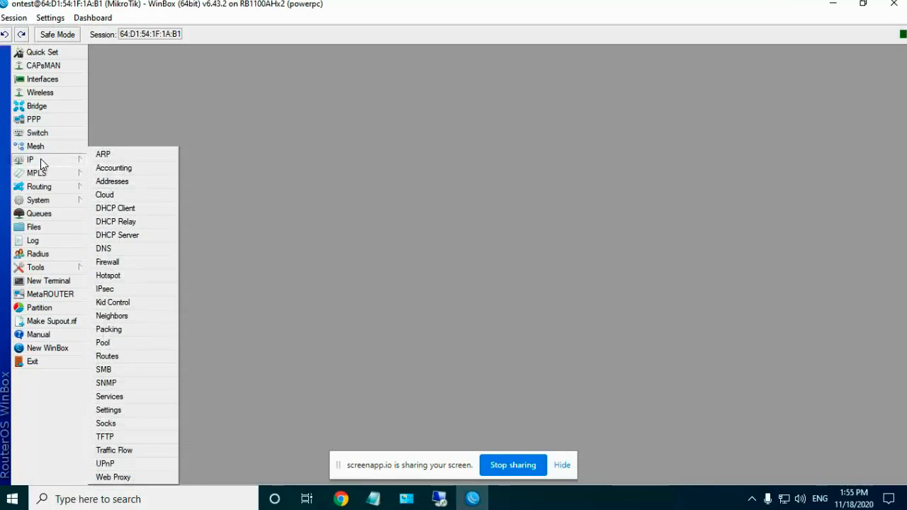
pyautogui.click(112, 181)
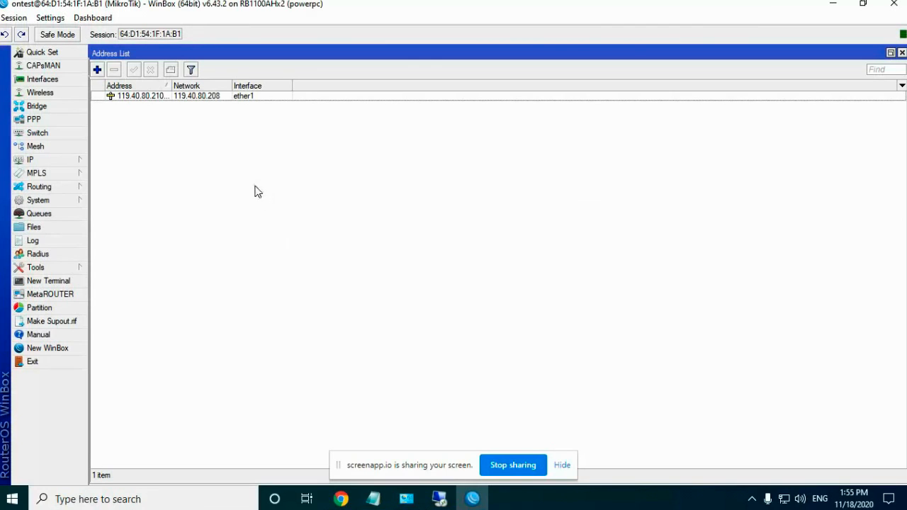
pyautogui.click(97, 69)
pyautogui.write('192.168')
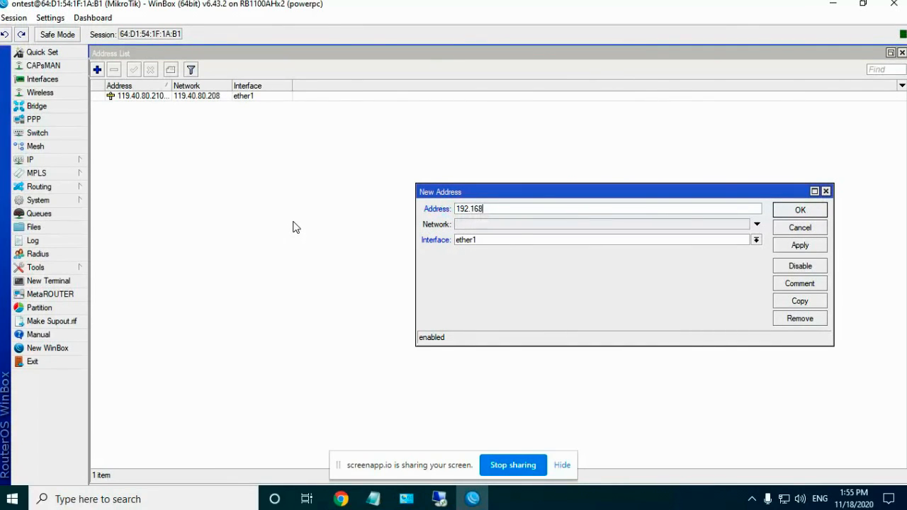
pyautogui.write('.12.1/24')
pyautogui.click(486, 240)
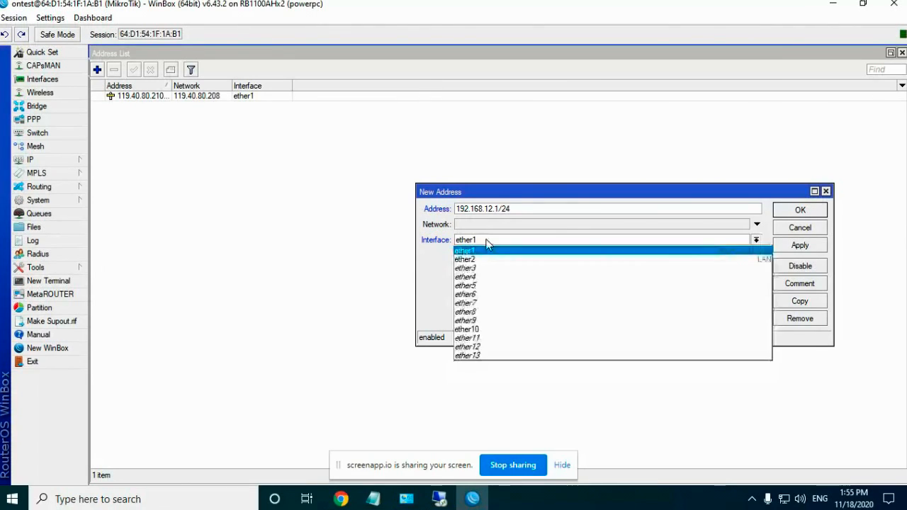
pyautogui.click(487, 260)
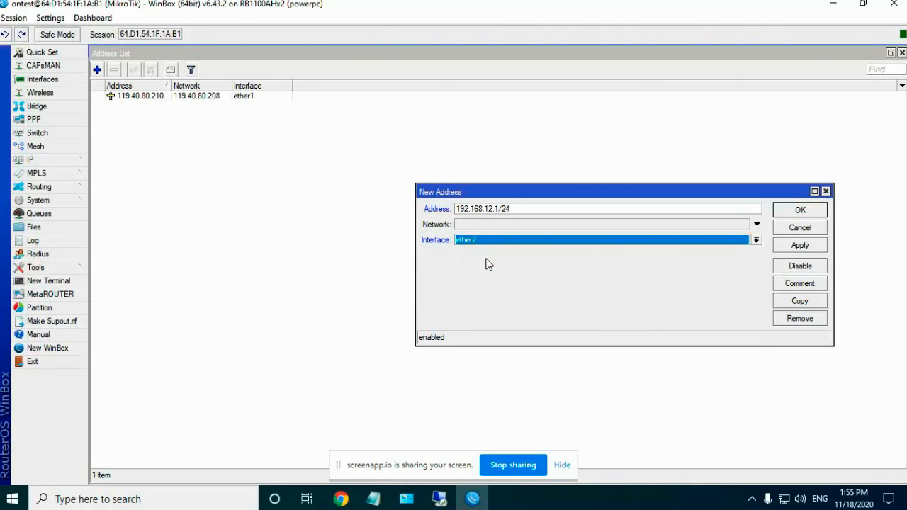
pyautogui.click(797, 246)
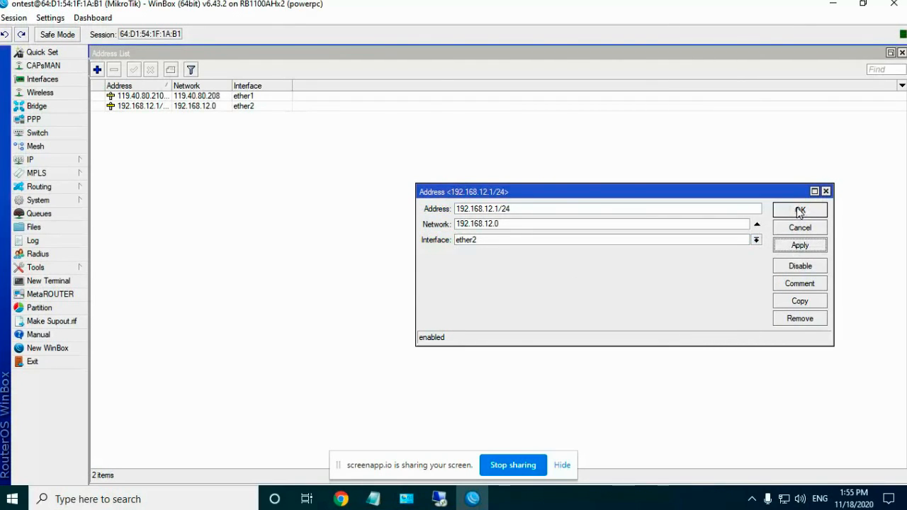
pyautogui.click(800, 211)
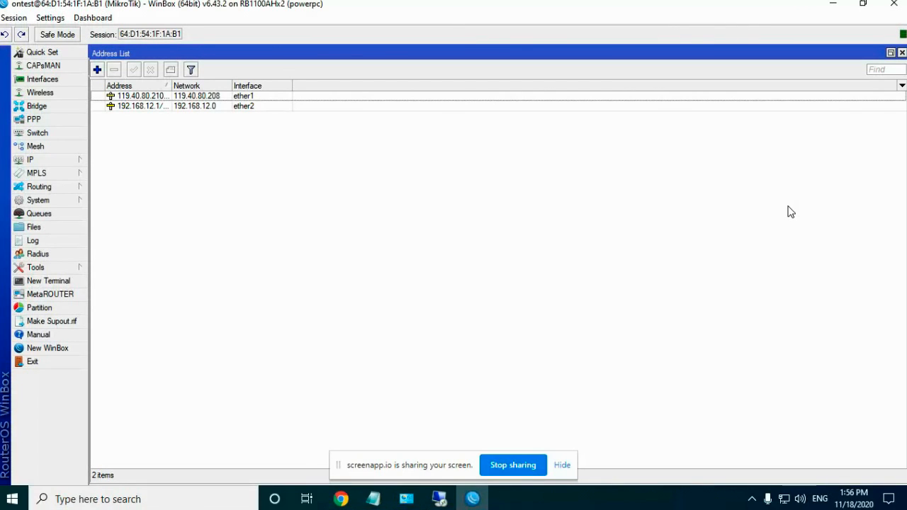
pyautogui.click(902, 53)
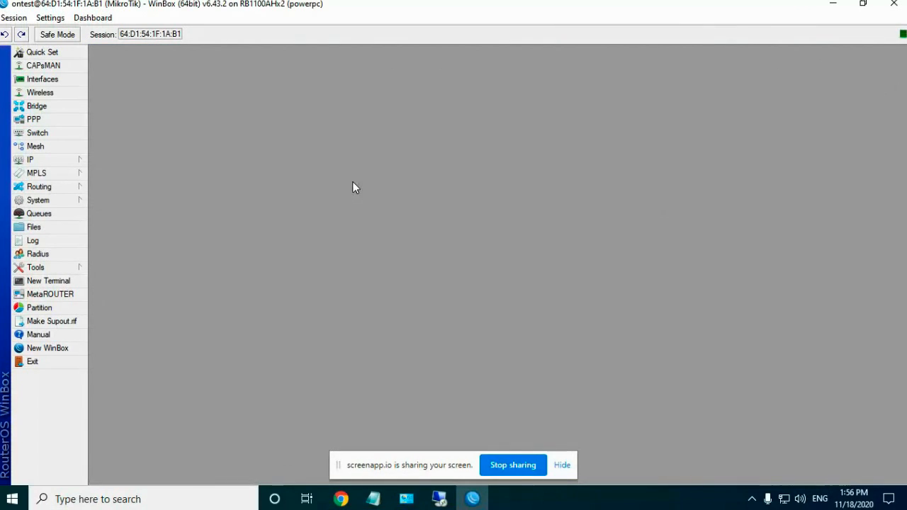
# Step: Minimize WinBox, switch to the remote XP desktop and open a maximized Network Connections window
pyautogui.click(833, 4)
pyautogui.rightClick(625, 108)
pyautogui.click(642, 147)
pyautogui.click(440, 499)
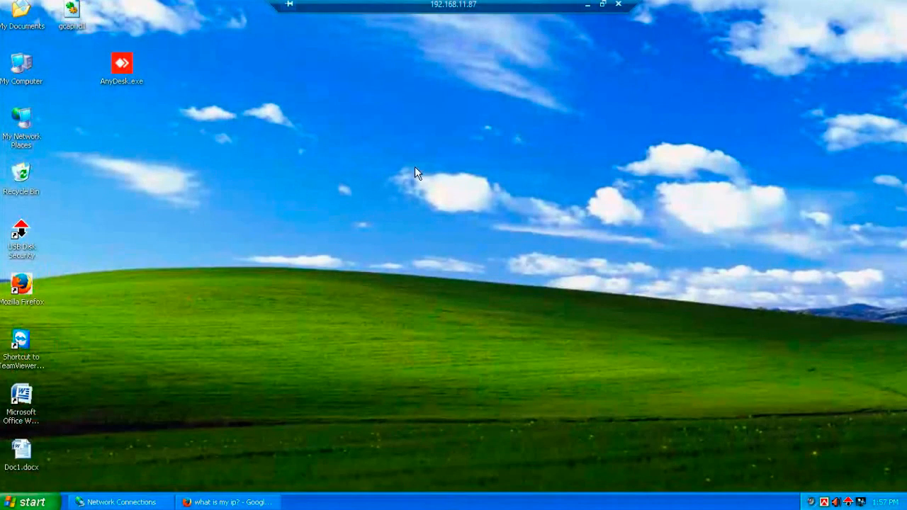
pyautogui.doubleClick(31, 141)
pyautogui.click(71, 142)
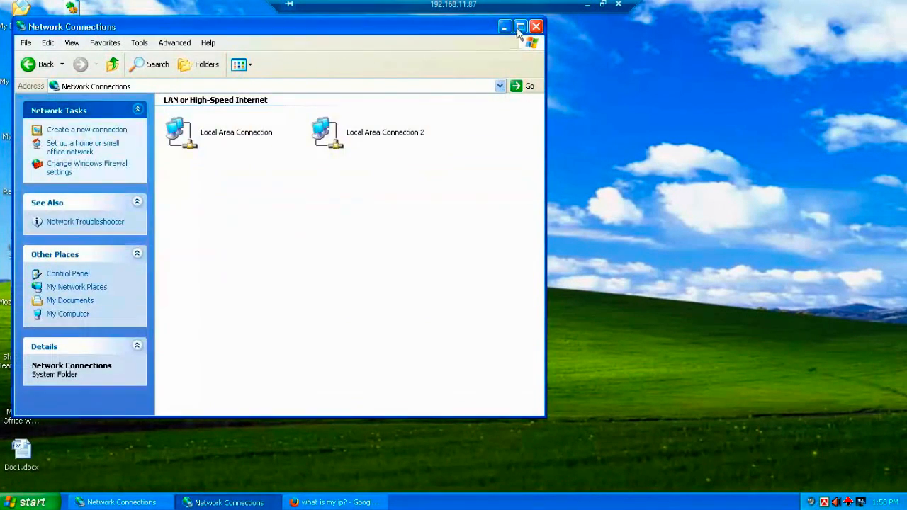
pyautogui.click(520, 28)
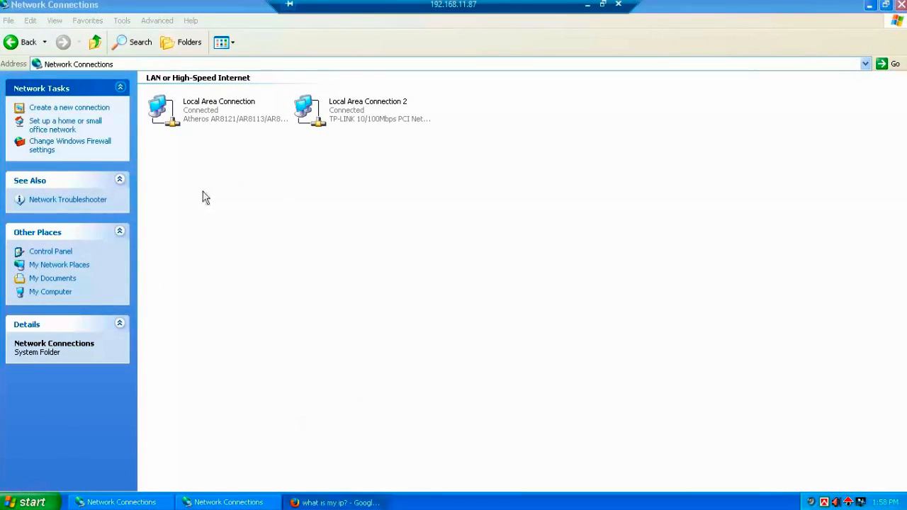
pyautogui.click(381, 457)
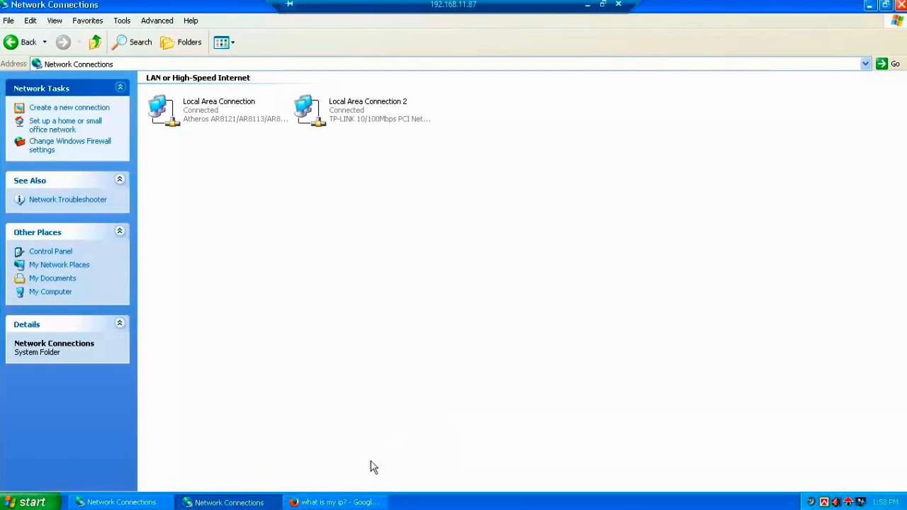
pyautogui.click(864, 20)
# Step: Check Local Area Connection's details (IP 192.168.11.87, gateway 192.168.11.225, DNS 8.8.8.8), then close them
pyautogui.click(214, 117)
pyautogui.rightClick(214, 116)
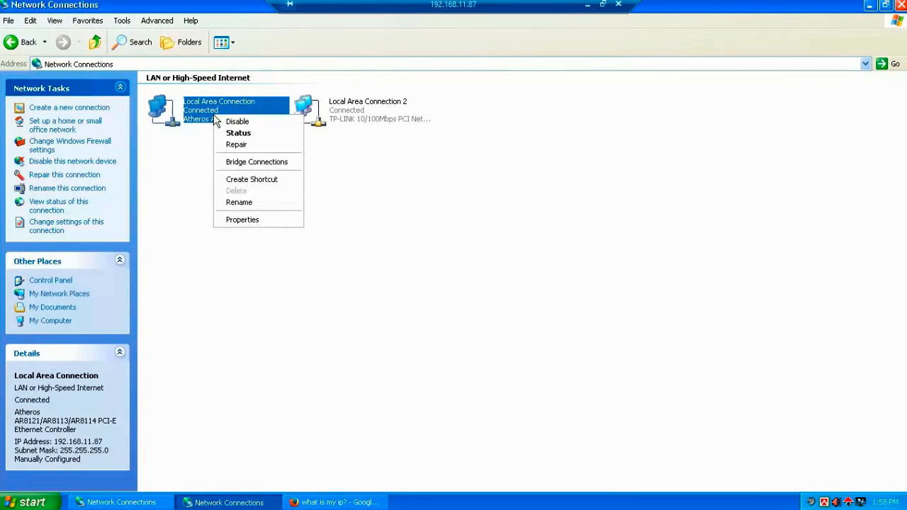
pyautogui.click(245, 136)
pyautogui.click(388, 136)
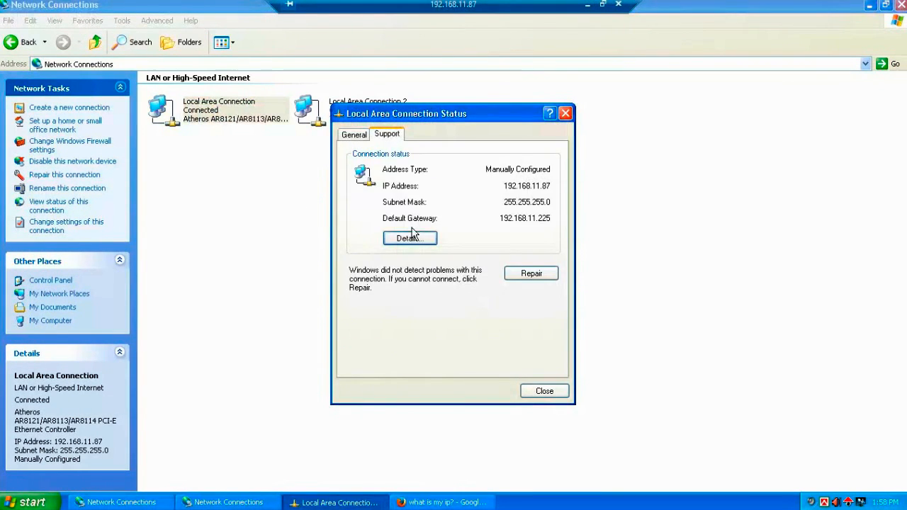
pyautogui.click(406, 239)
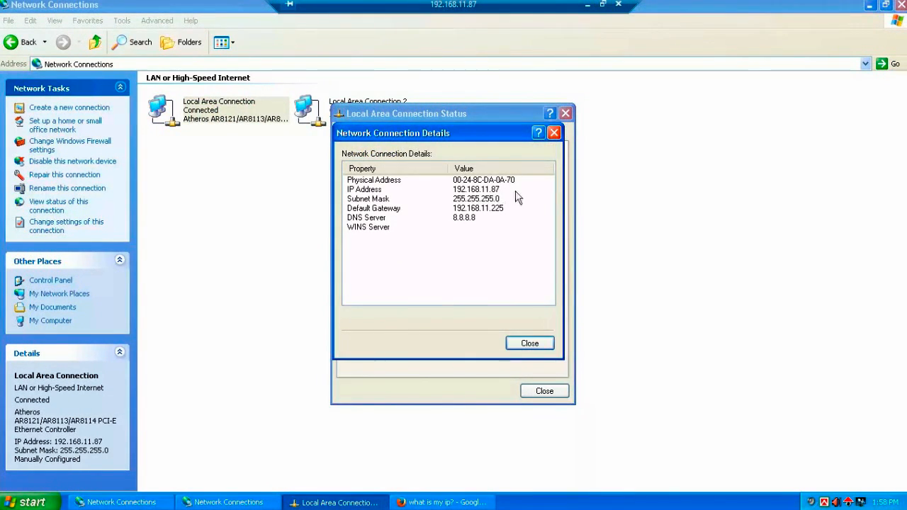
pyautogui.click(524, 343)
pyautogui.click(545, 393)
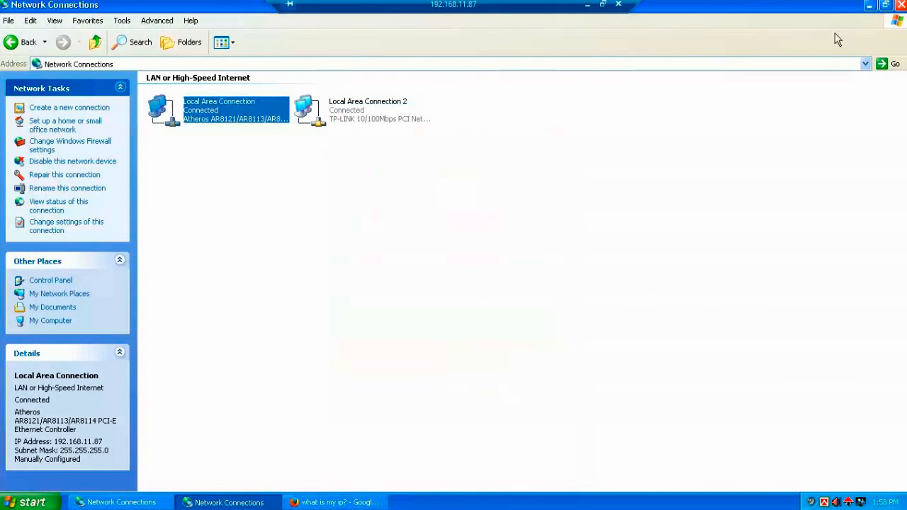
pyautogui.click(870, 5)
# Step: Launch Mozilla Firefox and go to google.com
pyautogui.rightClick(341, 123)
pyautogui.click(358, 141)
pyautogui.click(21, 285)
pyautogui.doubleClick(21, 285)
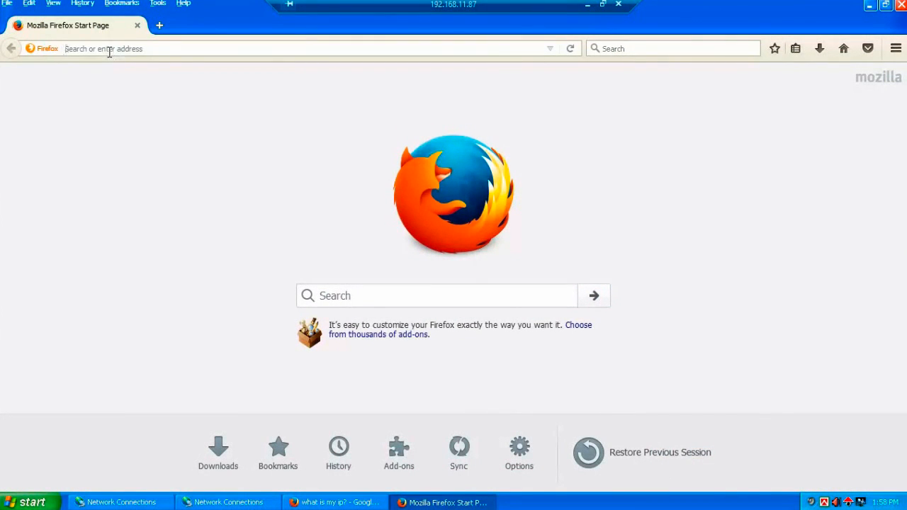
pyautogui.write('google.com/')
pyautogui.press('Return')
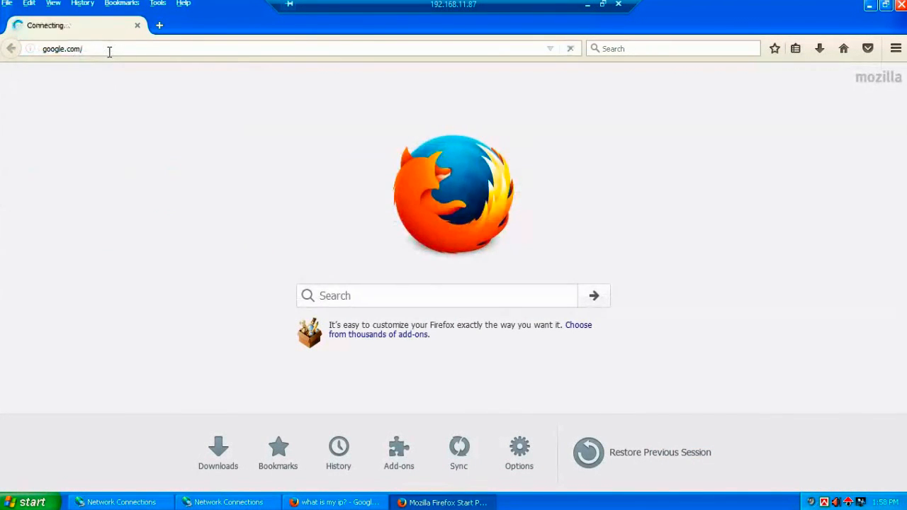
# Step: Search Google for 'what is my ip?', select the shown public IP, then minimize Firefox
pyautogui.write('e')
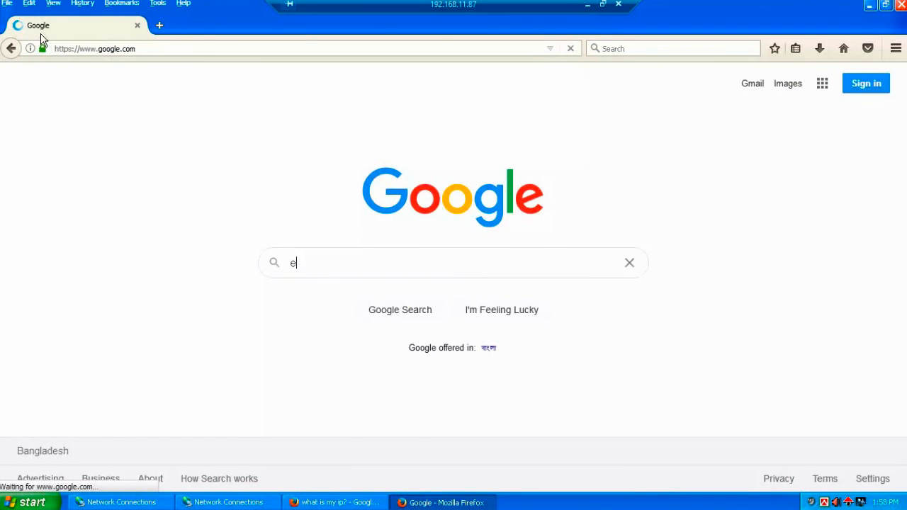
pyautogui.press('BackSpace')
pyautogui.write('wha')
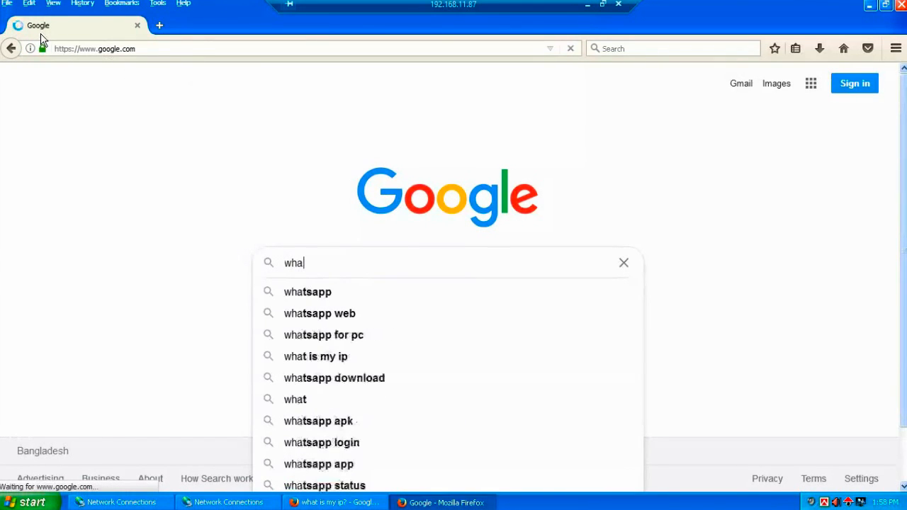
pyautogui.press('Down')
pyautogui.press('Down')
pyautogui.press('Down')
pyautogui.press('Down')
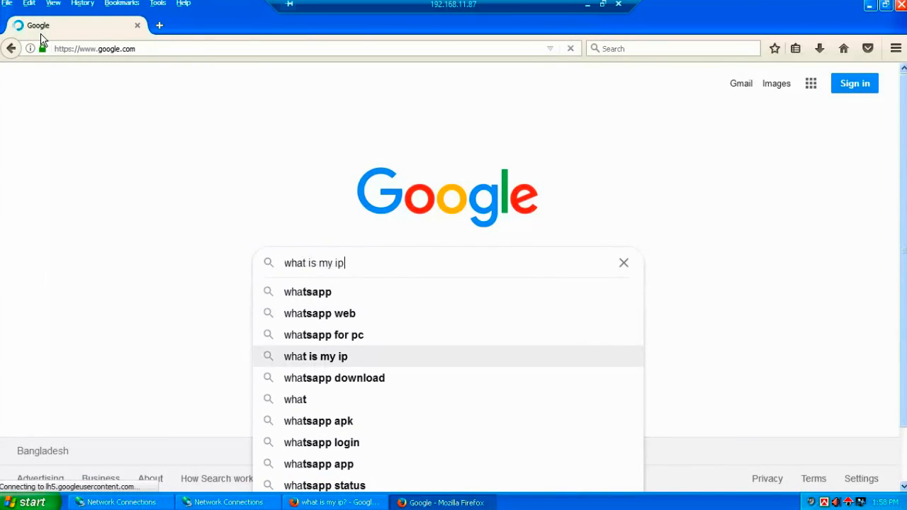
pyautogui.write('?')
pyautogui.press('Return')
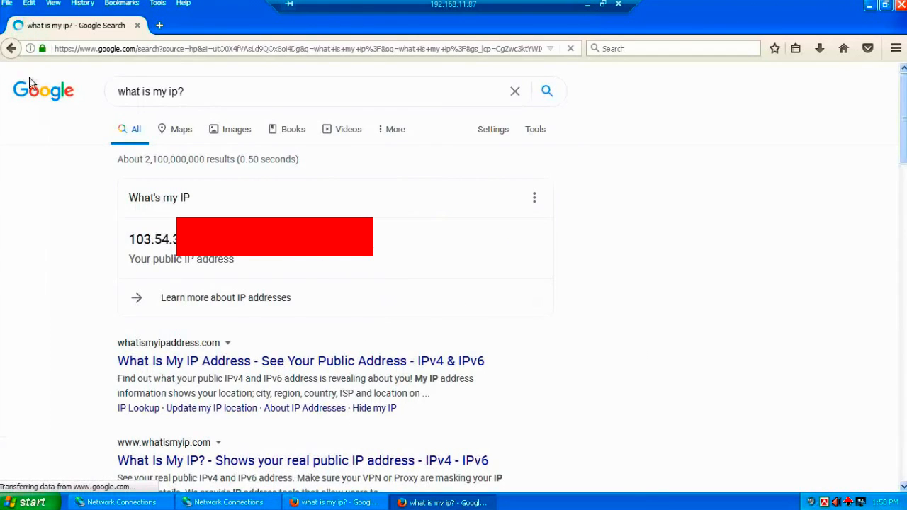
pyautogui.moveTo(150, 239); pyautogui.dragTo(177, 239)
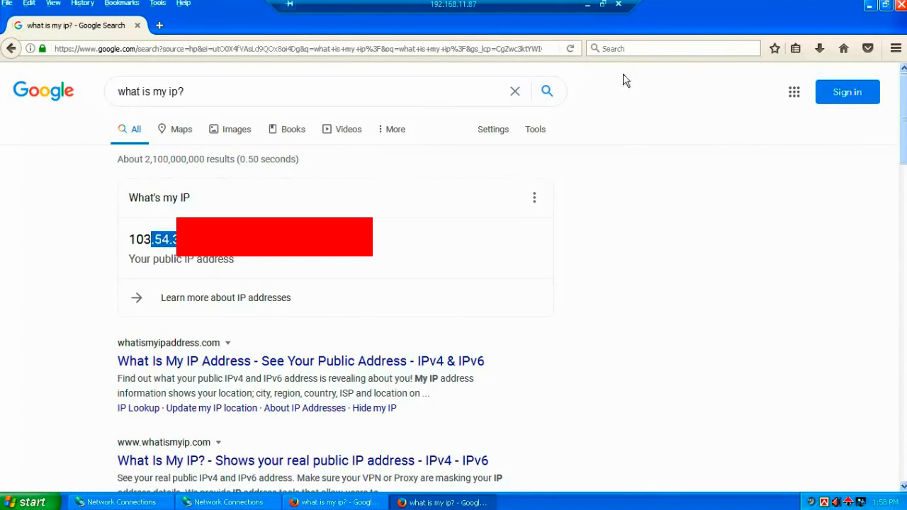
pyautogui.click(870, 6)
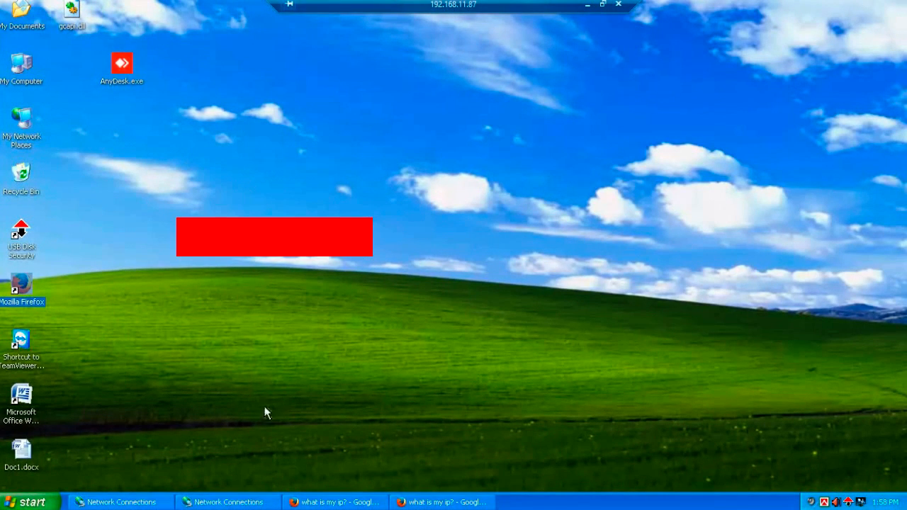
# Step: Change Local Area Connection 2's TCP/IP address to 192.168.12.50 and apply it
pyautogui.click(231, 502)
pyautogui.click(330, 115)
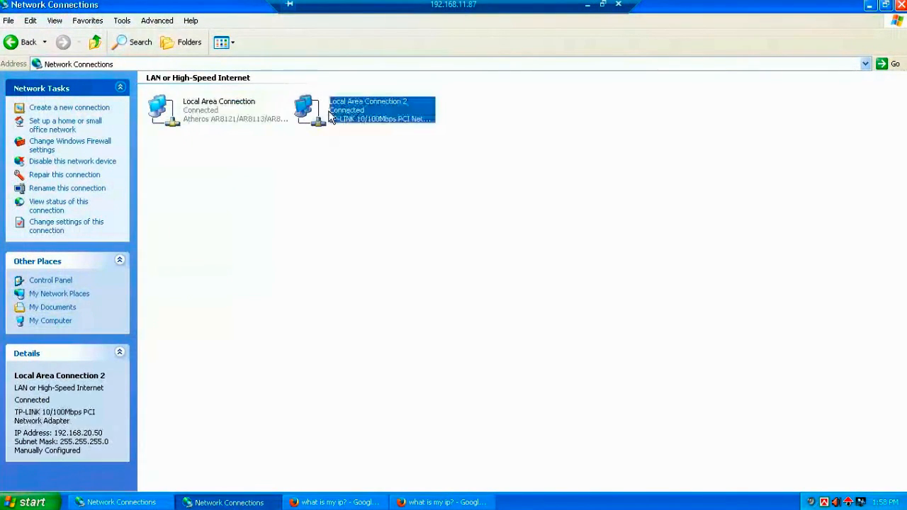
pyautogui.rightClick(331, 117)
pyautogui.click(349, 216)
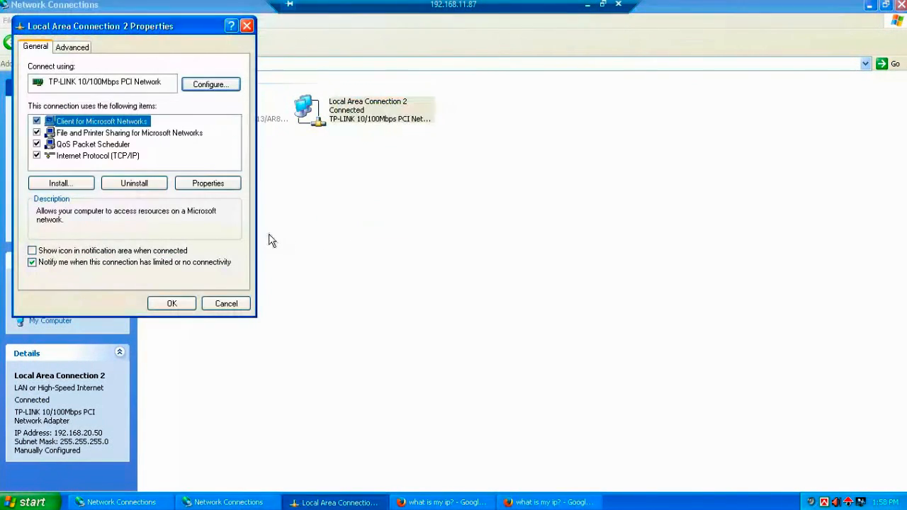
pyautogui.doubleClick(142, 155)
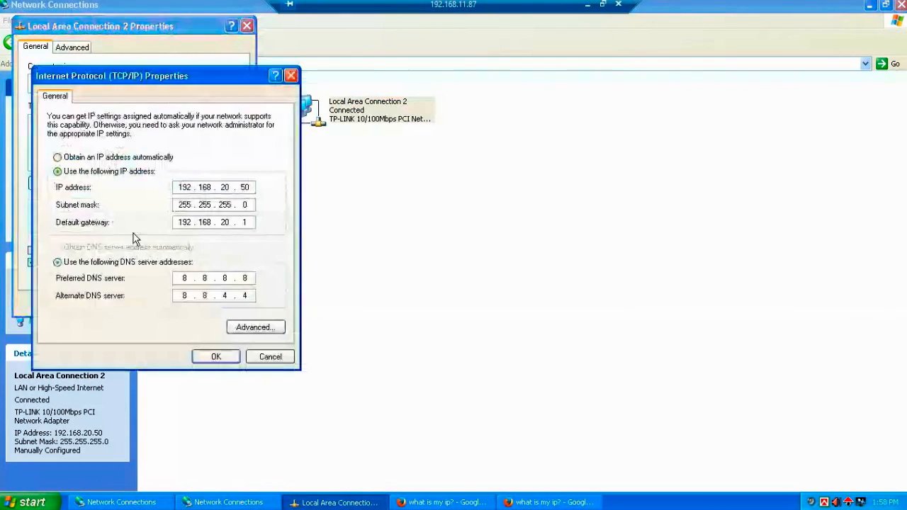
pyautogui.doubleClick(246, 190)
pyautogui.press('BackSpace')
pyautogui.press('BackSpace')
pyautogui.write('12')
pyautogui.click(249, 190)
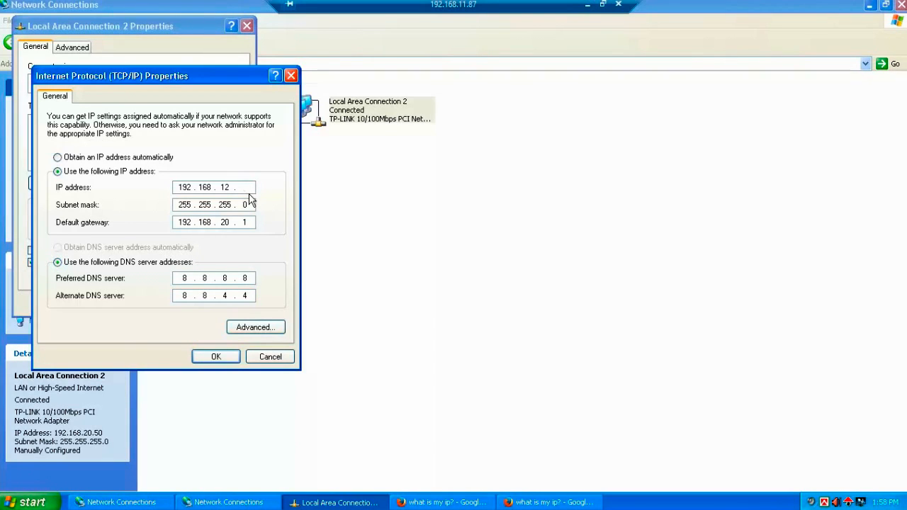
pyautogui.write('502')
pyautogui.click(219, 357)
pyautogui.click(172, 304)
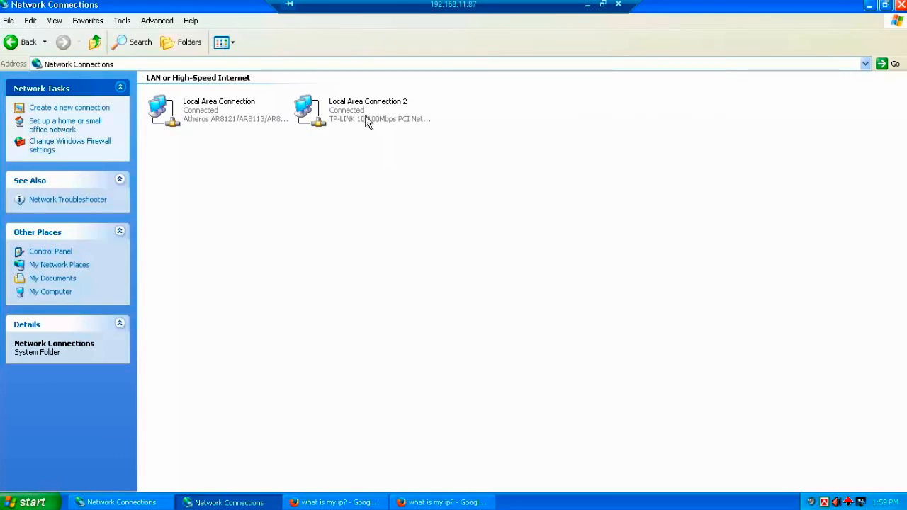
# Step: Clear Local Area Connection's default gateway and preferred DNS server, then apply the changes
pyautogui.rightClick(198, 111)
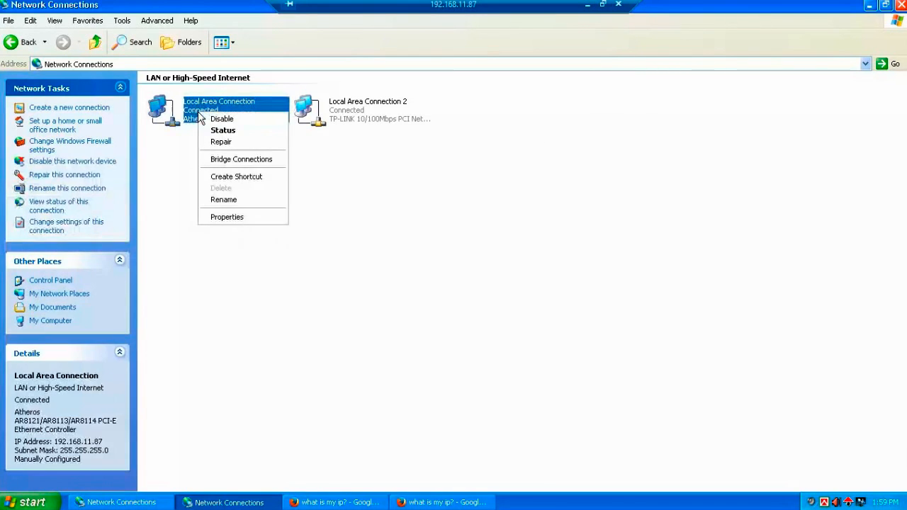
pyautogui.click(238, 215)
pyautogui.doubleClick(153, 195)
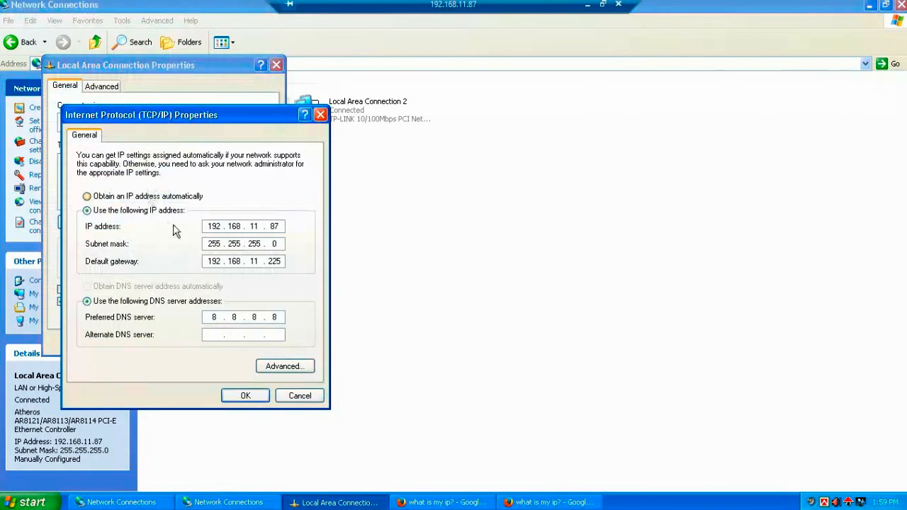
pyautogui.click(280, 262)
pyautogui.press('BackSpace')
pyautogui.press('BackSpace')
pyautogui.press('BackSpace')
pyautogui.press('BackSpace')
pyautogui.press('BackSpace')
pyautogui.press('BackSpace')
pyautogui.press('BackSpace')
pyautogui.press('BackSpace')
pyautogui.press('BackSpace')
pyautogui.press('BackSpace')
pyautogui.press('BackSpace')
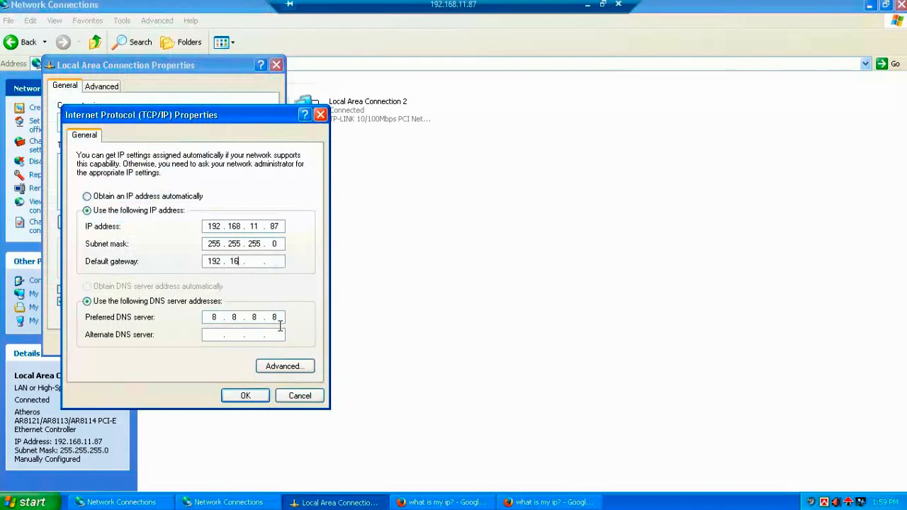
pyautogui.press('BackSpace')
pyautogui.press('BackSpace')
pyautogui.press('BackSpace')
pyautogui.press('BackSpace')
pyautogui.click(245, 395)
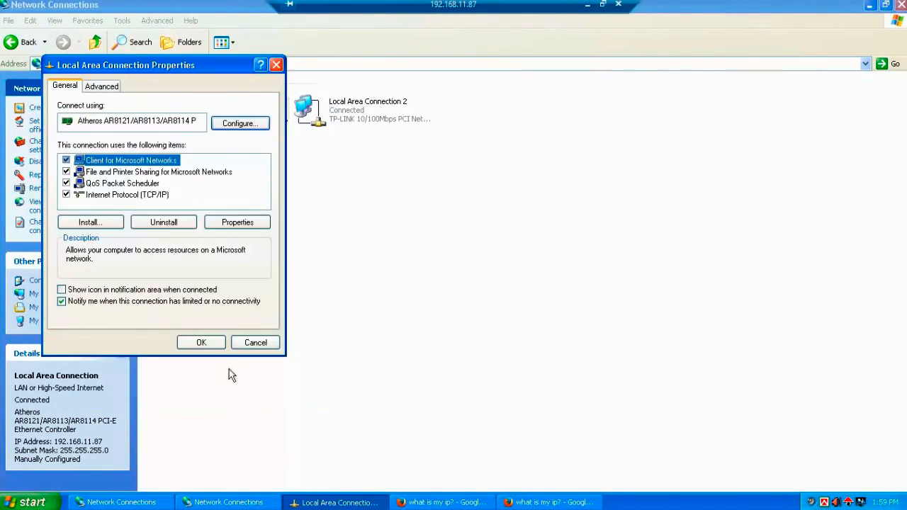
pyautogui.click(207, 341)
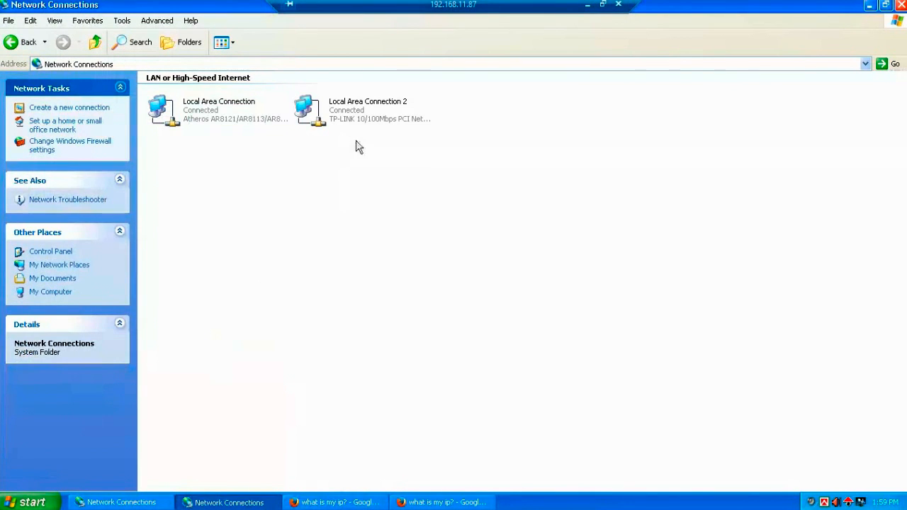
# Step: Restore Firefox and rerun the 'what is my ip?' Google search
pyautogui.click(870, 5)
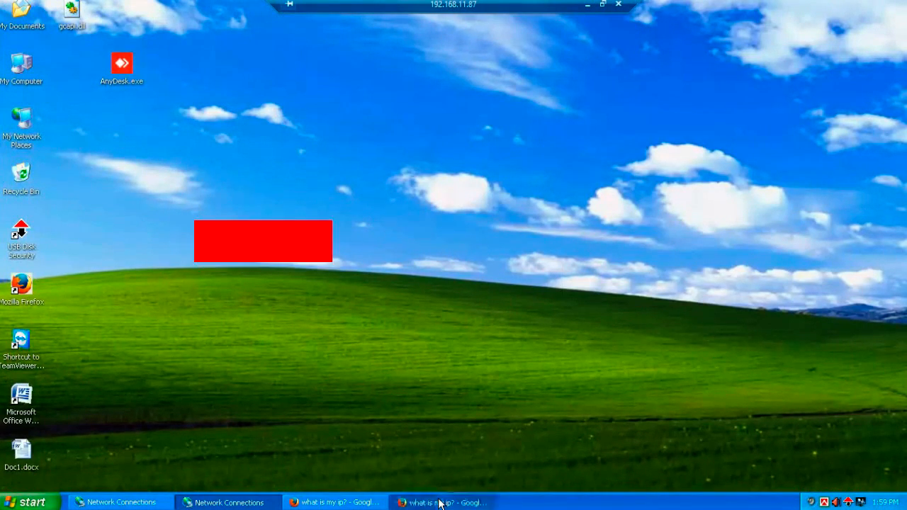
pyautogui.click(442, 501)
pyautogui.click(199, 91)
pyautogui.press('Return')
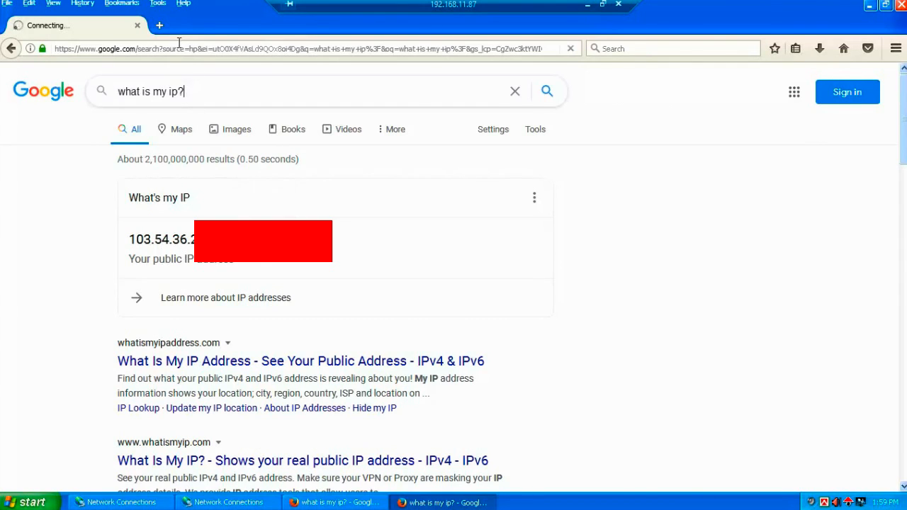
pyautogui.click(159, 25)
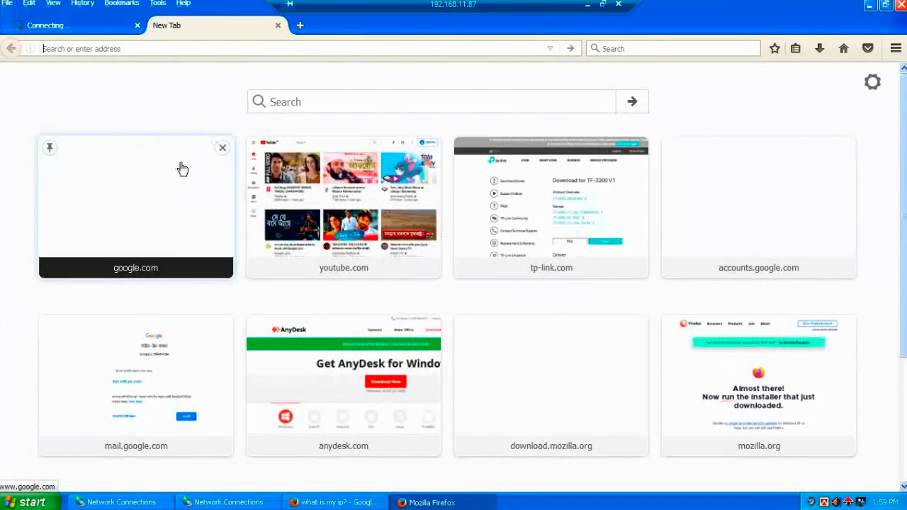
pyautogui.write('w')
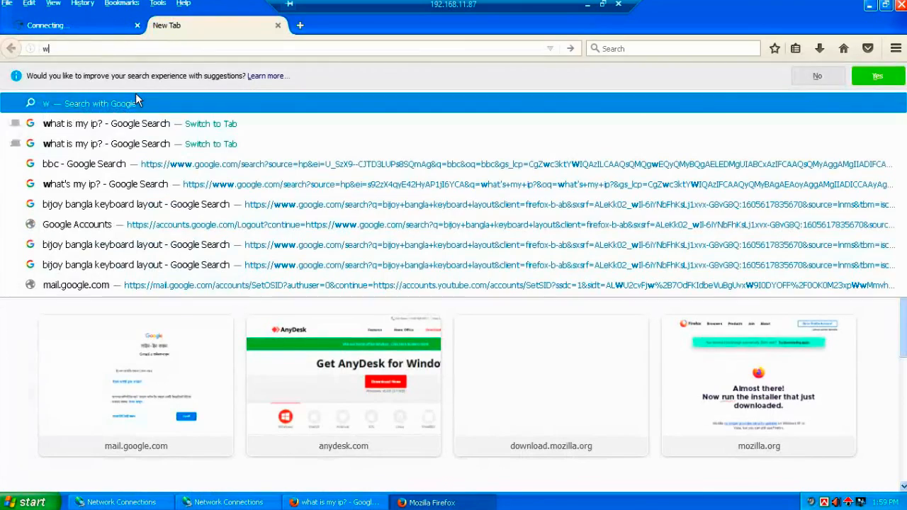
pyautogui.write('ww.google.com/')
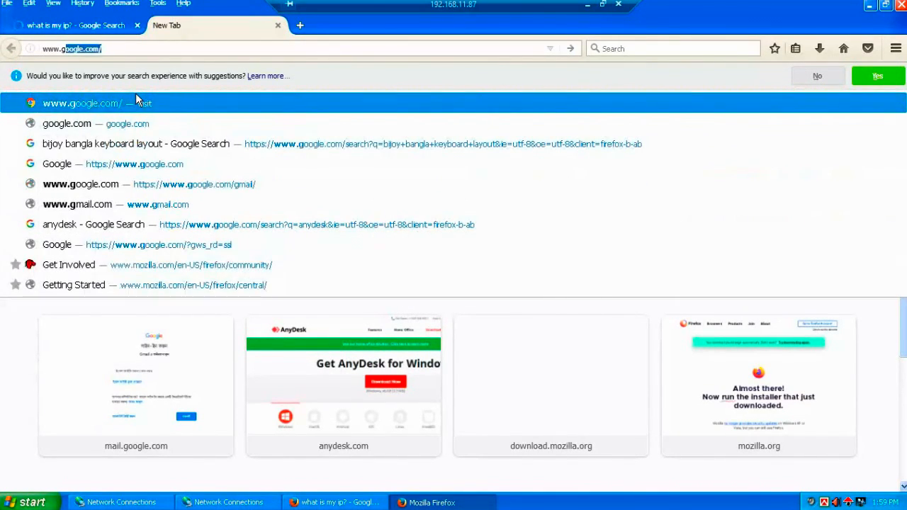
pyautogui.press('Return')
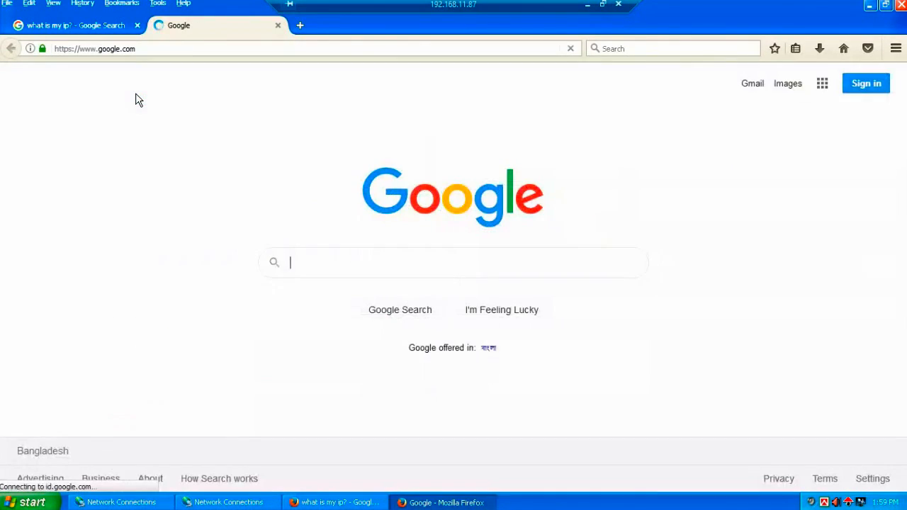
pyautogui.click(99, 25)
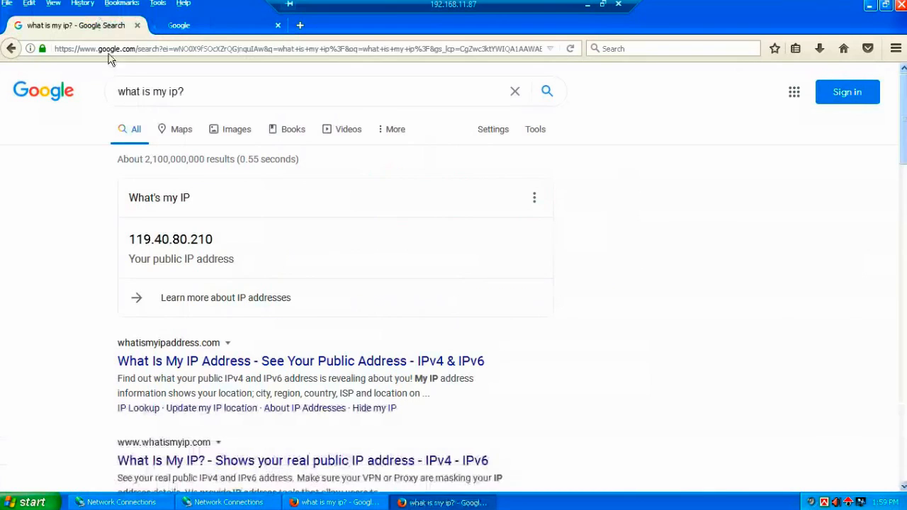
pyautogui.moveTo(138, 239); pyautogui.dragTo(215, 237)
pyautogui.click(148, 241)
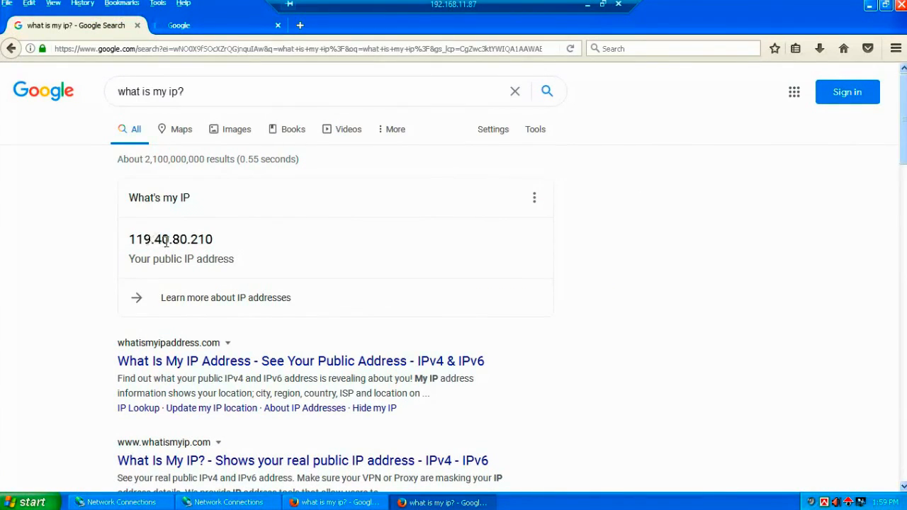
pyautogui.moveTo(197, 239); pyautogui.dragTo(214, 241)
pyautogui.moveTo(190, 240); pyautogui.dragTo(222, 242)
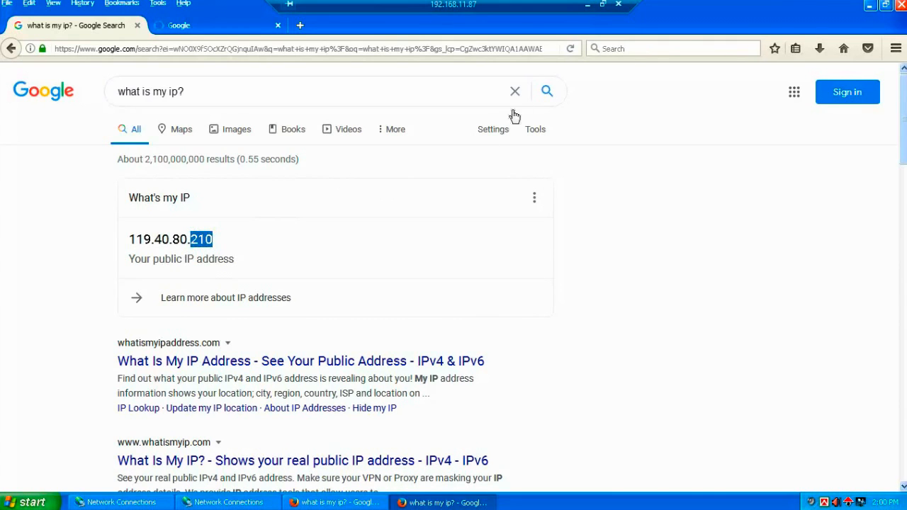
# Step: Minimize the remote desktop and bring the WinBox router session back
pyautogui.click(588, 5)
pyautogui.rightClick(353, 146)
pyautogui.click(376, 180)
pyautogui.rightClick(354, 109)
pyautogui.click(385, 149)
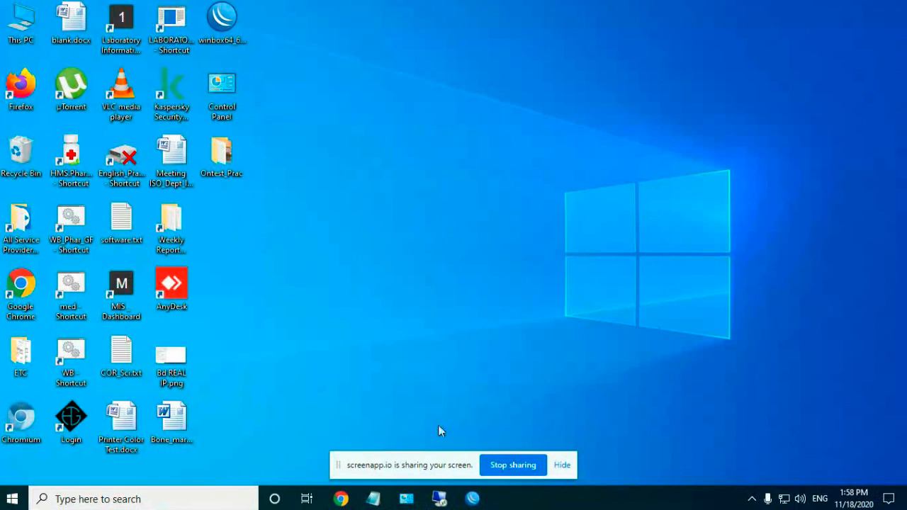
pyautogui.click(472, 499)
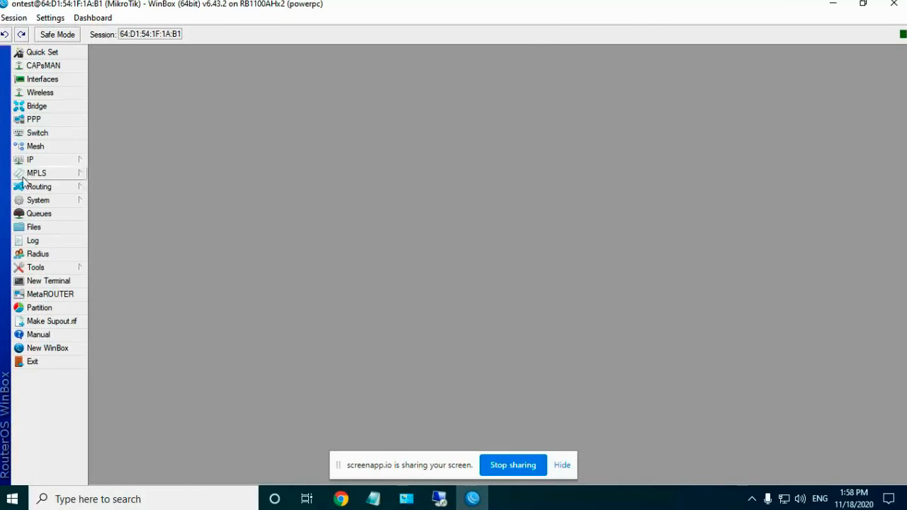
pyautogui.click(44, 161)
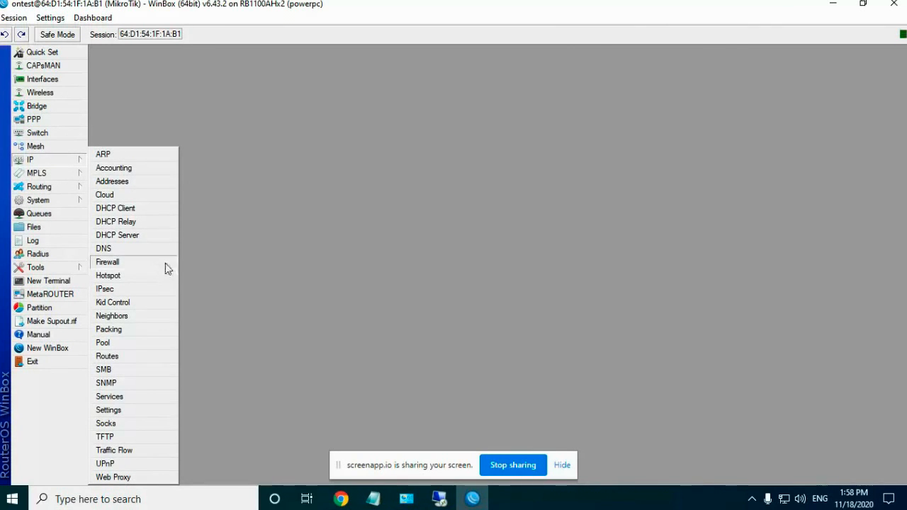
pyautogui.click(145, 236)
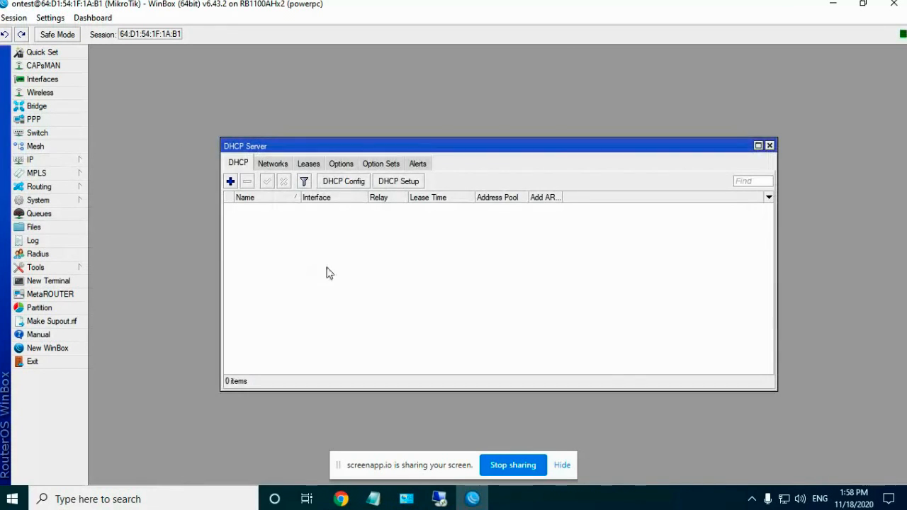
pyautogui.click(394, 184)
pyautogui.click(596, 298)
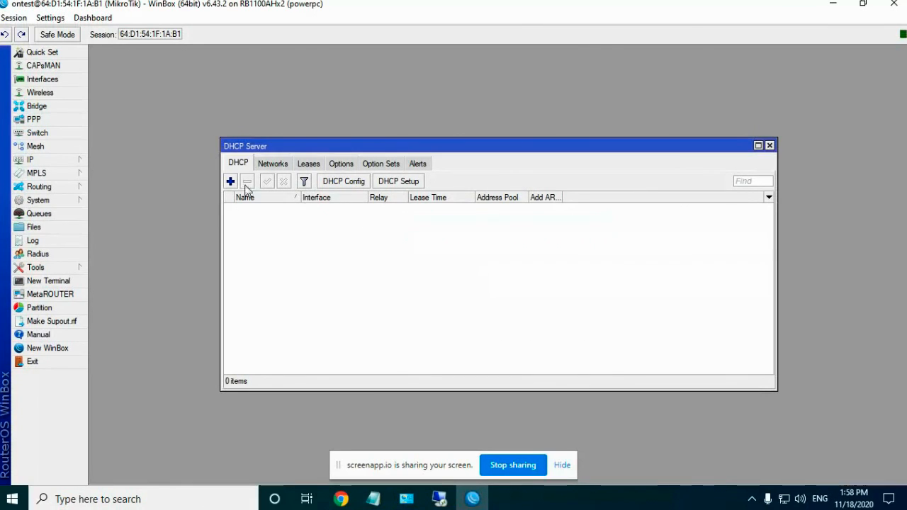
pyautogui.click(270, 164)
pyautogui.click(309, 164)
pyautogui.click(341, 163)
pyautogui.click(238, 163)
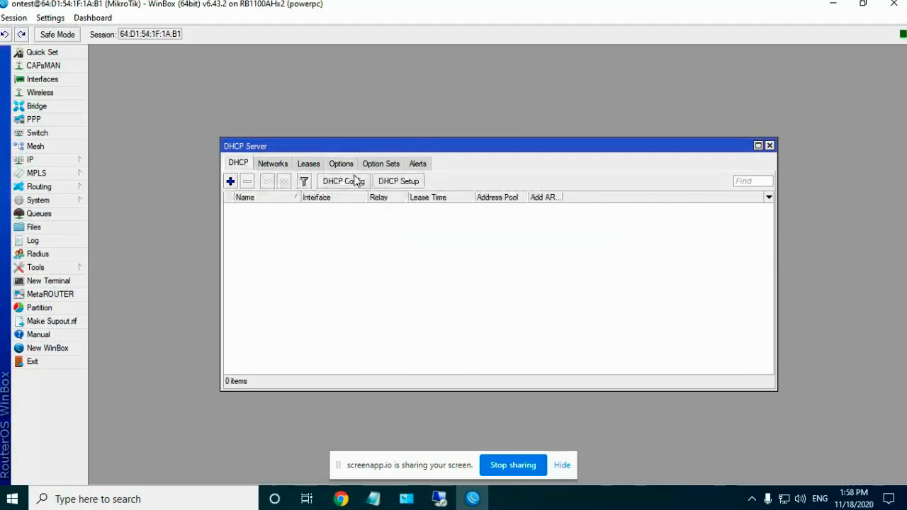
pyautogui.click(771, 146)
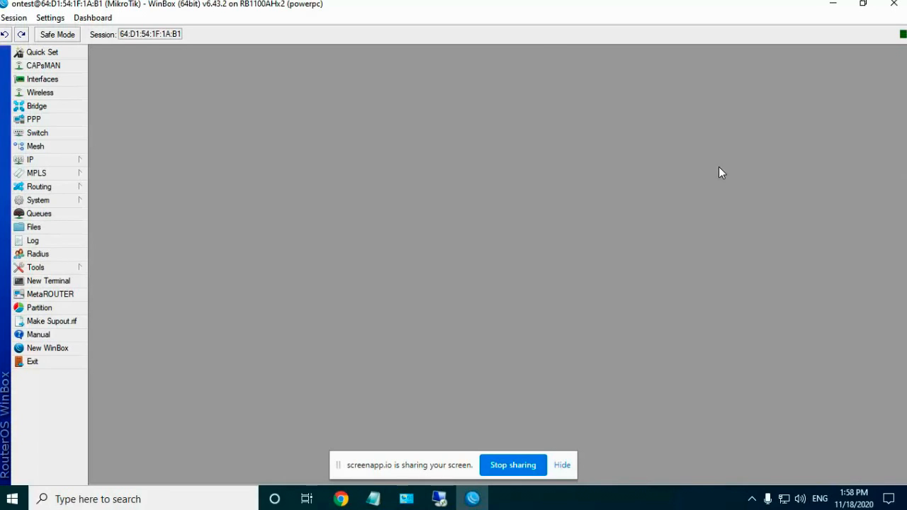
# Step: Start a new simple queue named testpc targeting 192.168.12.50
pyautogui.click(55, 219)
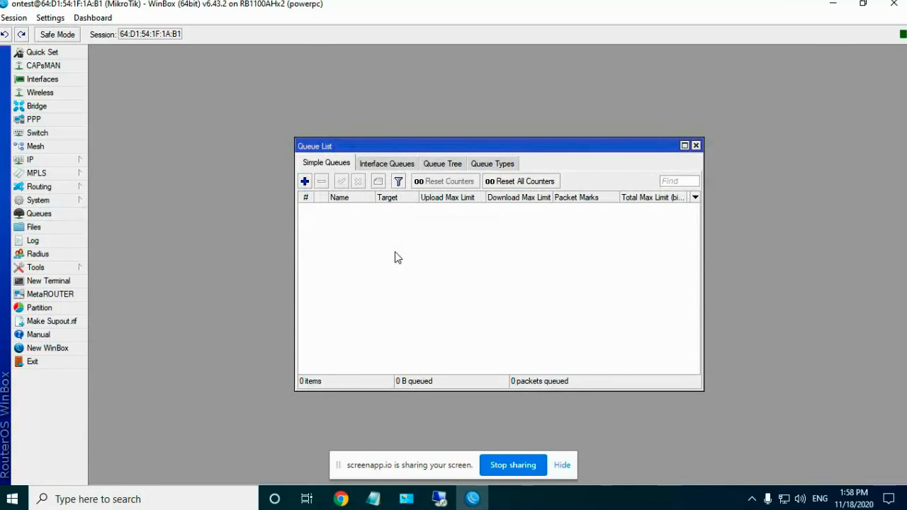
pyautogui.click(378, 167)
pyautogui.click(314, 164)
pyautogui.click(304, 181)
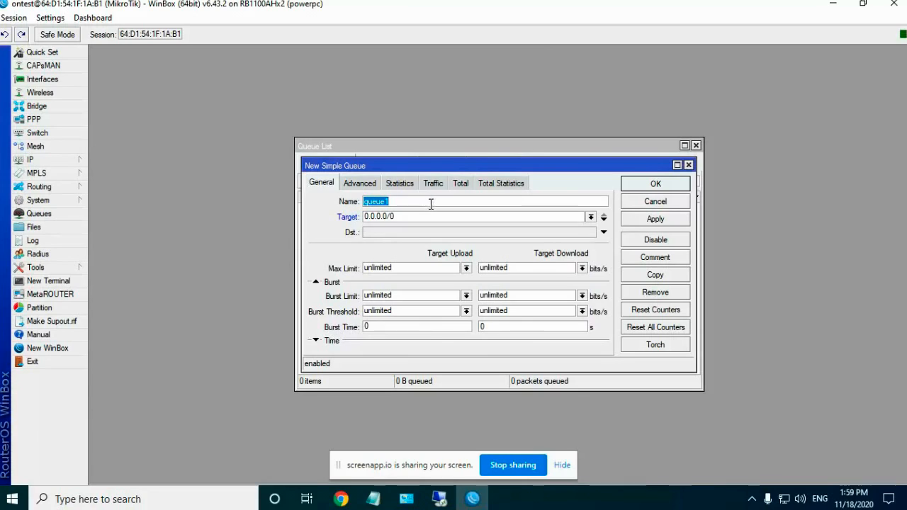
pyautogui.write('testpc')
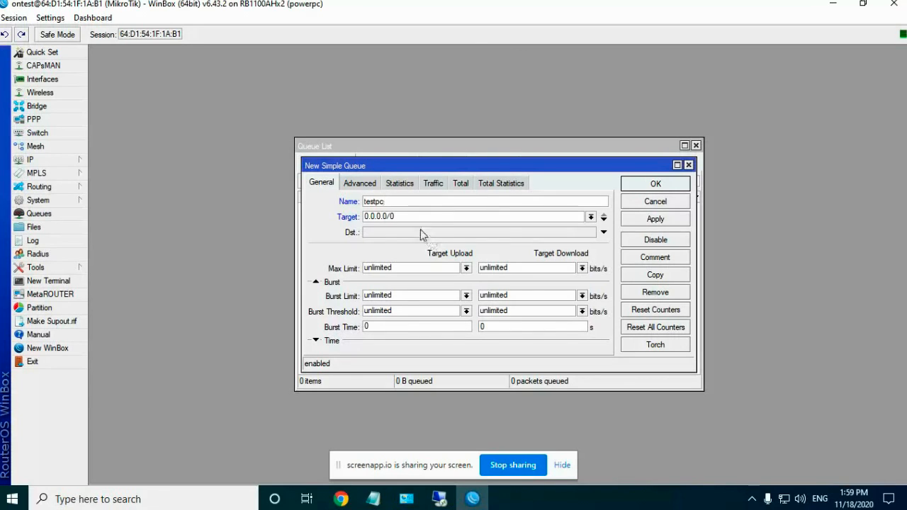
pyautogui.moveTo(408, 215); pyautogui.dragTo(230, 214)
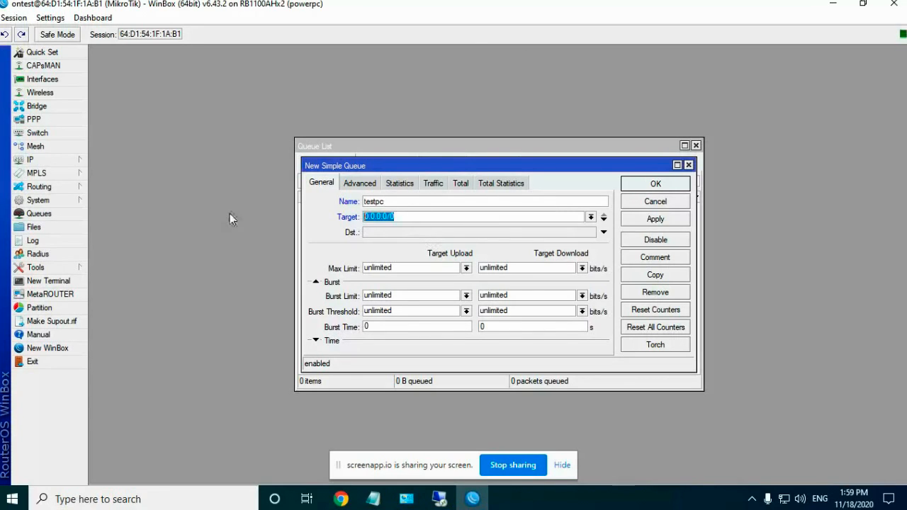
pyautogui.write('192.168.12.')
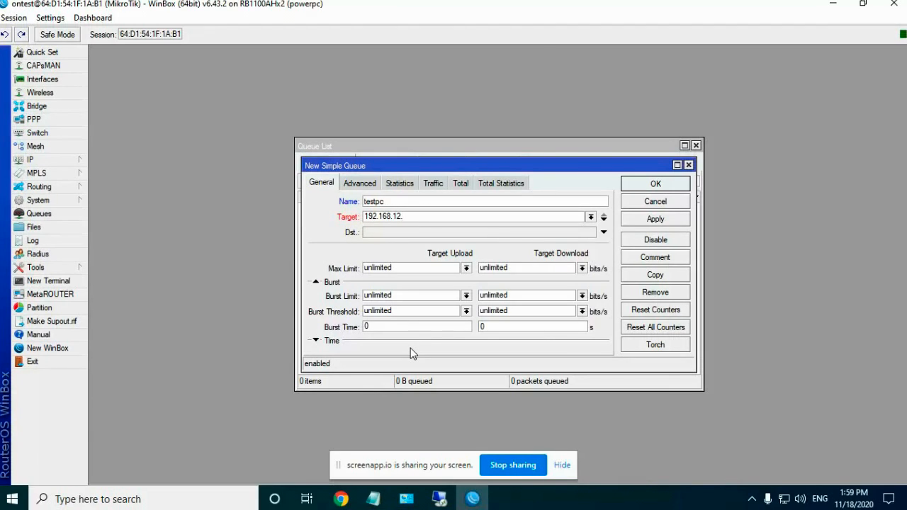
pyautogui.write('50')
# Step: Set upload and download max limits to 128k, save the queue, and minimize WinBox
pyautogui.click(467, 269)
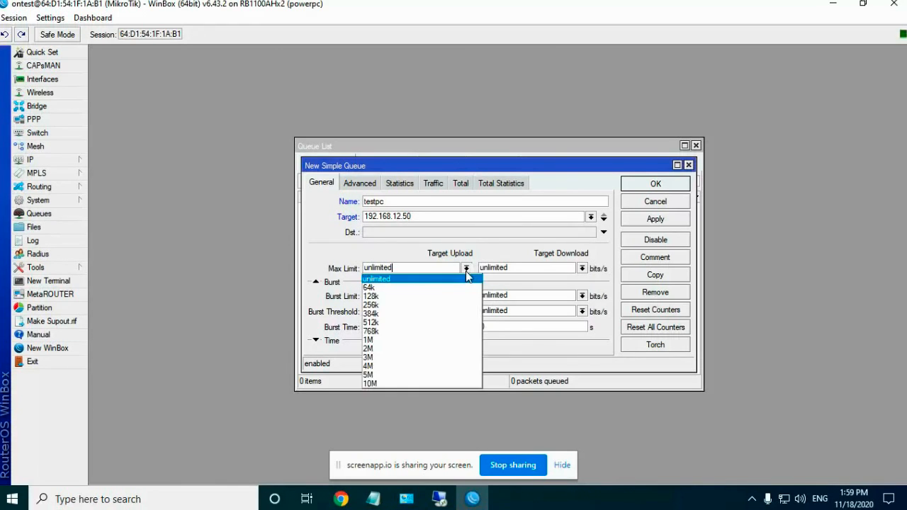
pyautogui.click(389, 298)
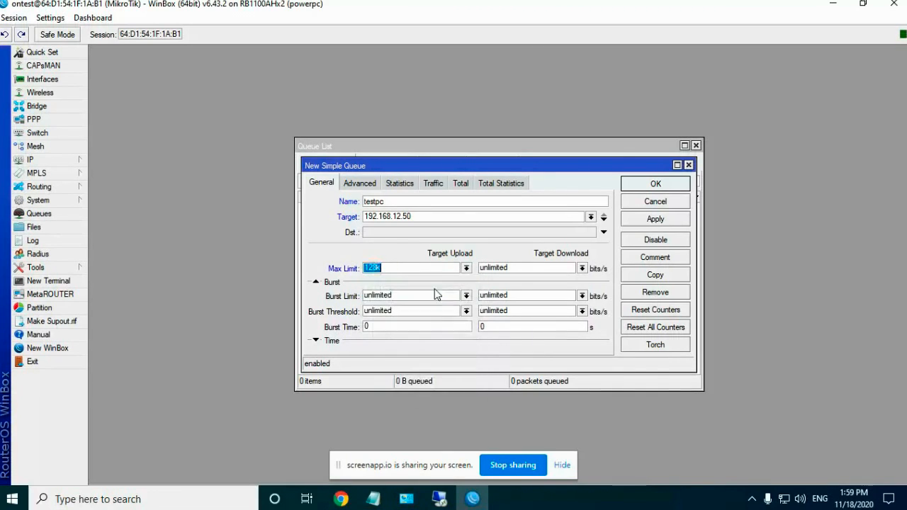
pyautogui.click(582, 269)
pyautogui.click(506, 297)
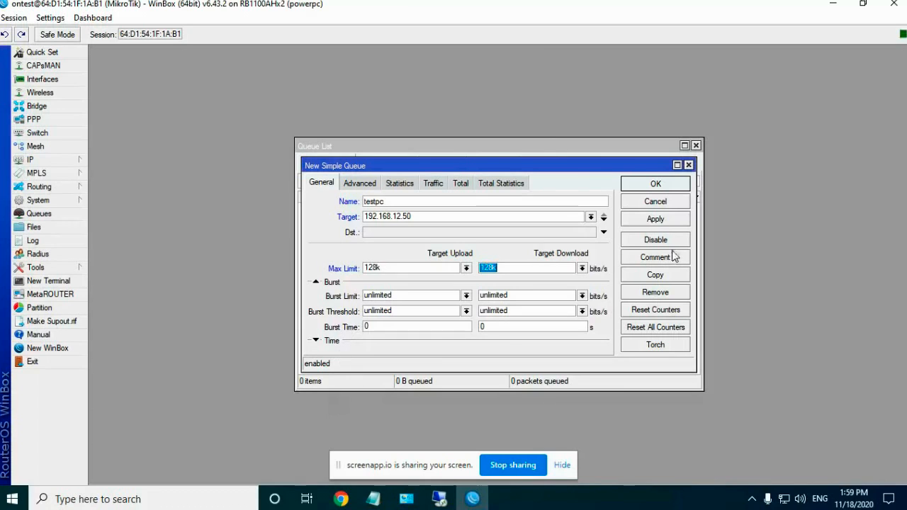
pyautogui.click(655, 219)
pyautogui.click(649, 186)
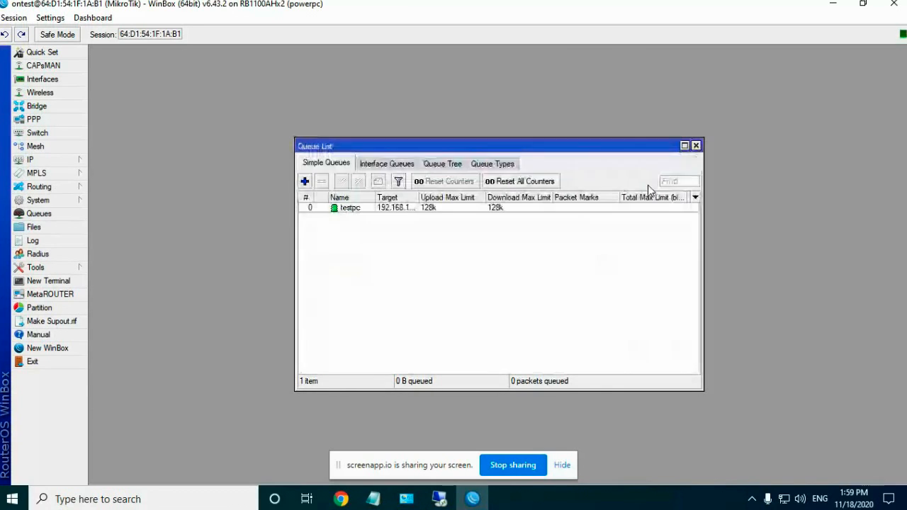
pyautogui.click(833, 4)
# Step: Search Google for 'linux kernel download' and open The Linux Kernel Archives result
pyautogui.click(440, 499)
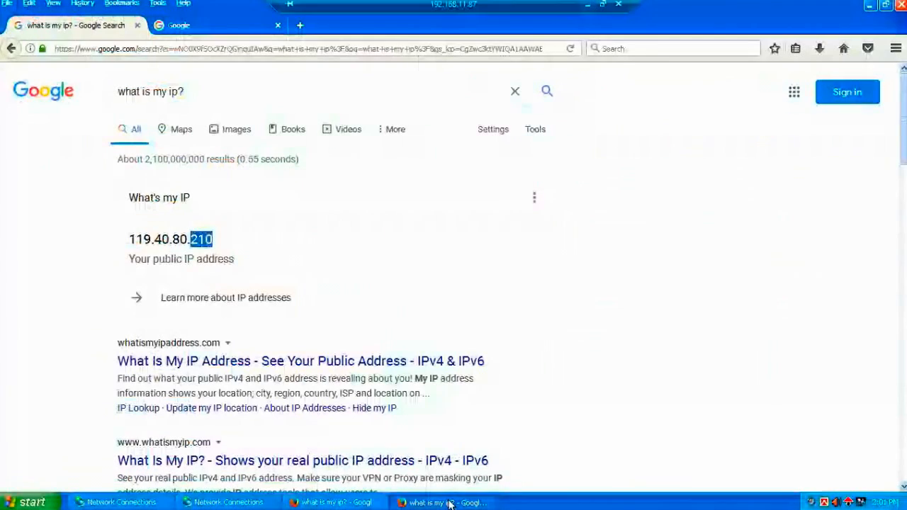
pyautogui.click(193, 27)
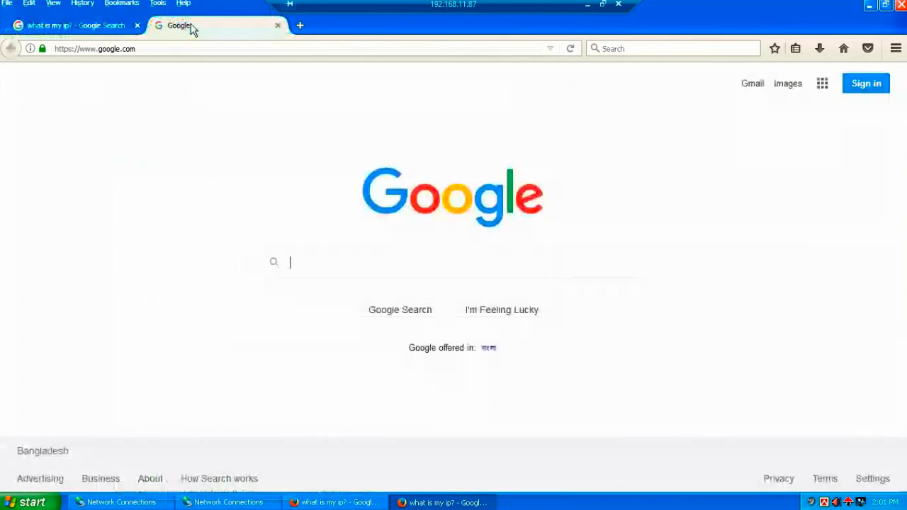
pyautogui.write('lin')
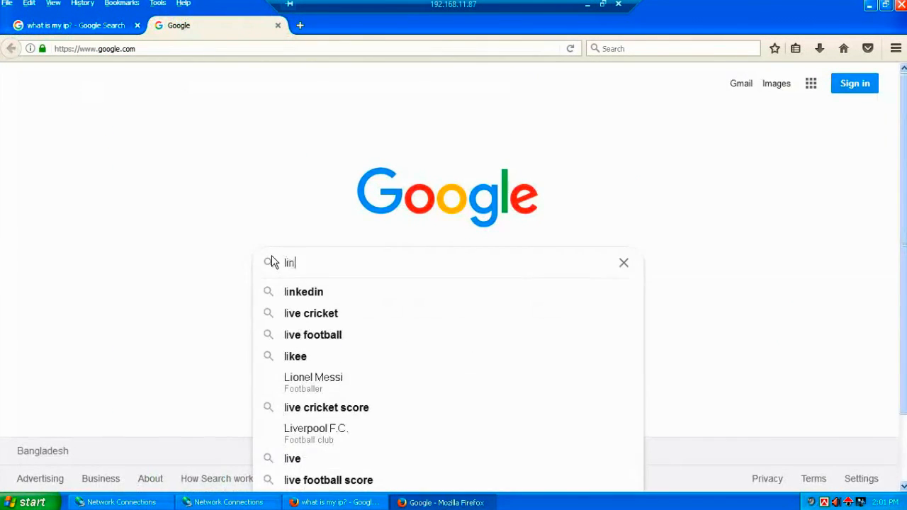
pyautogui.write('ux kernel')
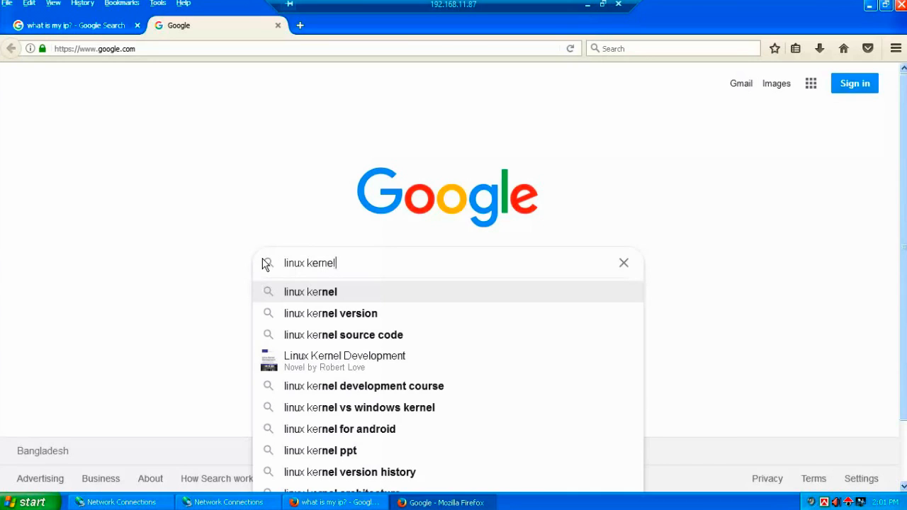
pyautogui.write(' dow')
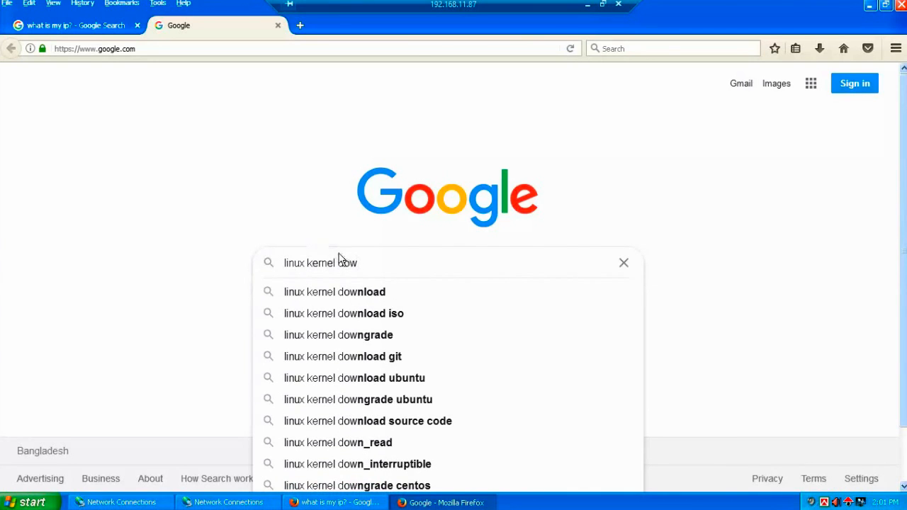
pyautogui.click(347, 292)
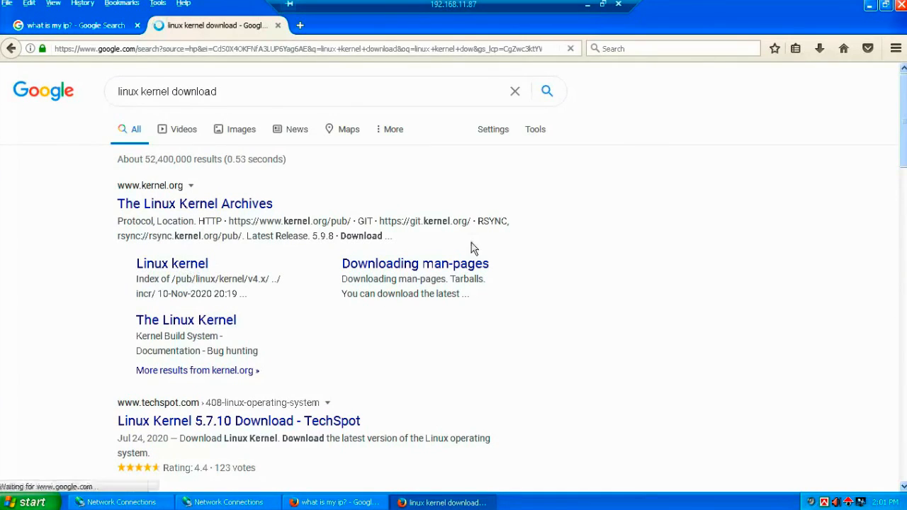
pyautogui.click(234, 206)
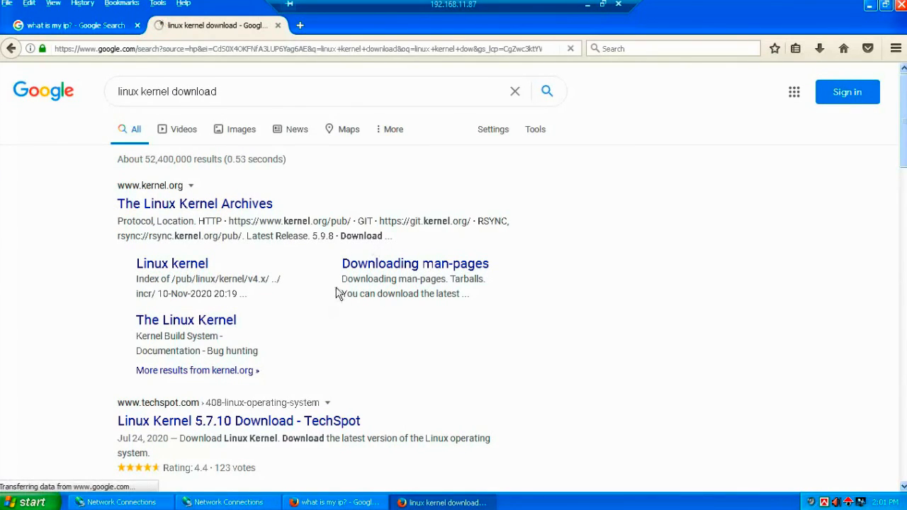
# Step: Open the TechSpot Linux Kernel 5.7.10 download result in a new tab and switch between tabs
pyautogui.scroll(-2, 290, 277)
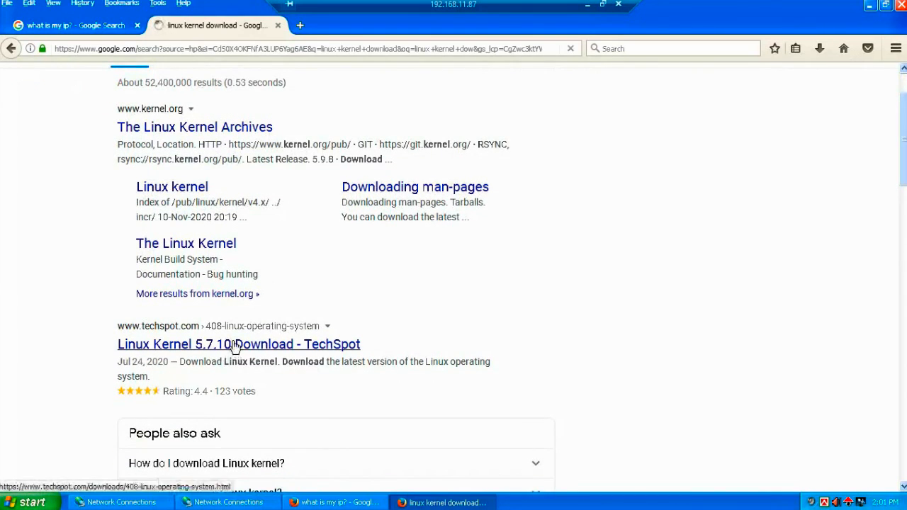
pyautogui.rightClick(236, 346)
pyautogui.click(264, 352)
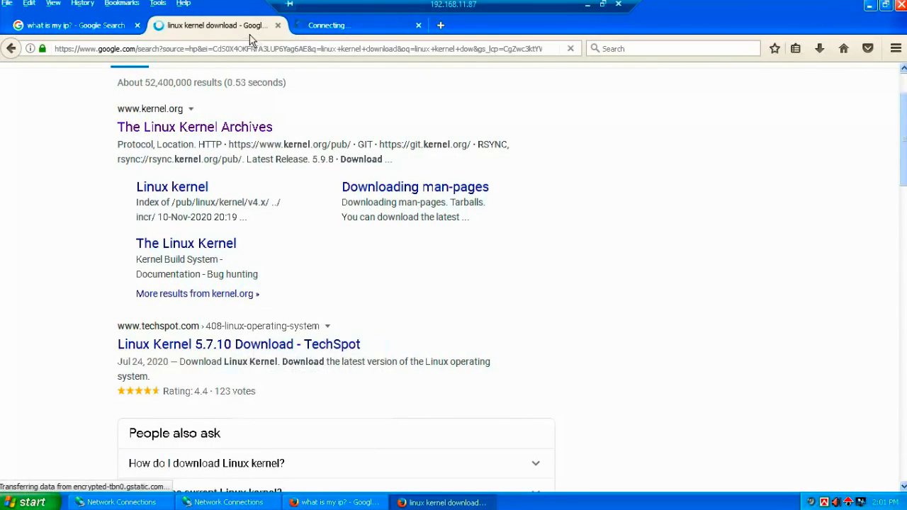
pyautogui.click(320, 26)
pyautogui.click(229, 28)
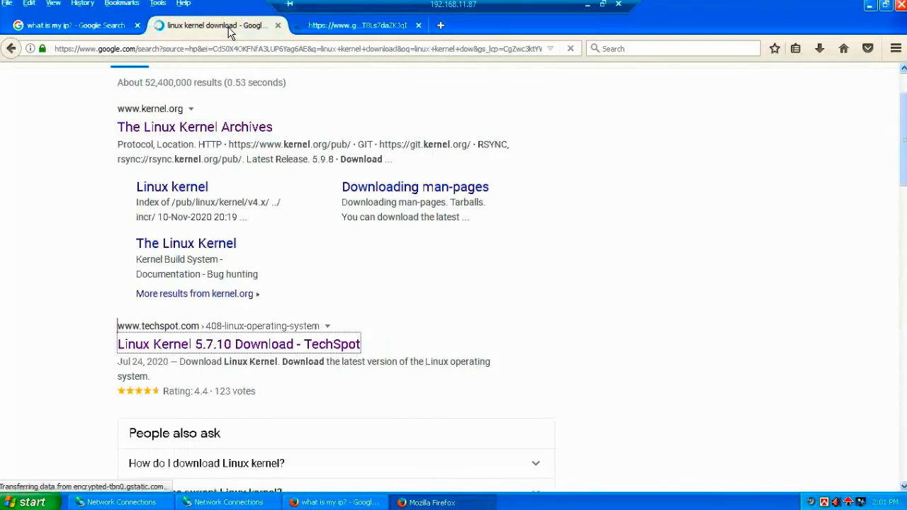
pyautogui.click(323, 29)
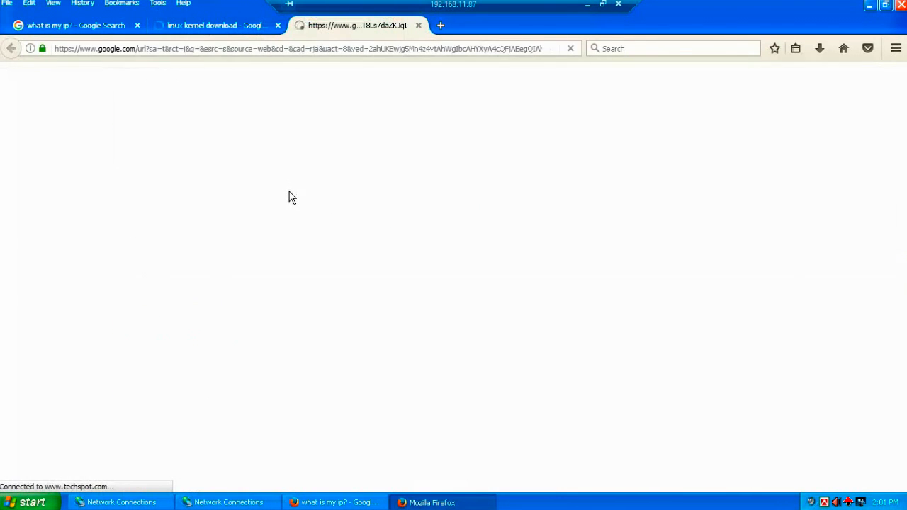
pyautogui.click(229, 26)
pyautogui.click(316, 29)
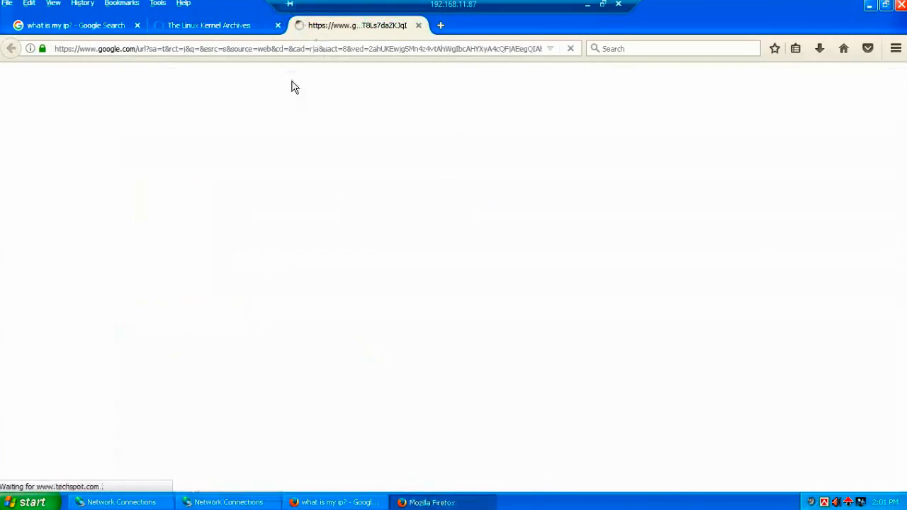
pyautogui.click(221, 28)
# Step: Browse kernel.org's releases, opening the 5.4.77 longterm diff, then check the TechSpot tab
pyautogui.scroll(-4, 638, 333)
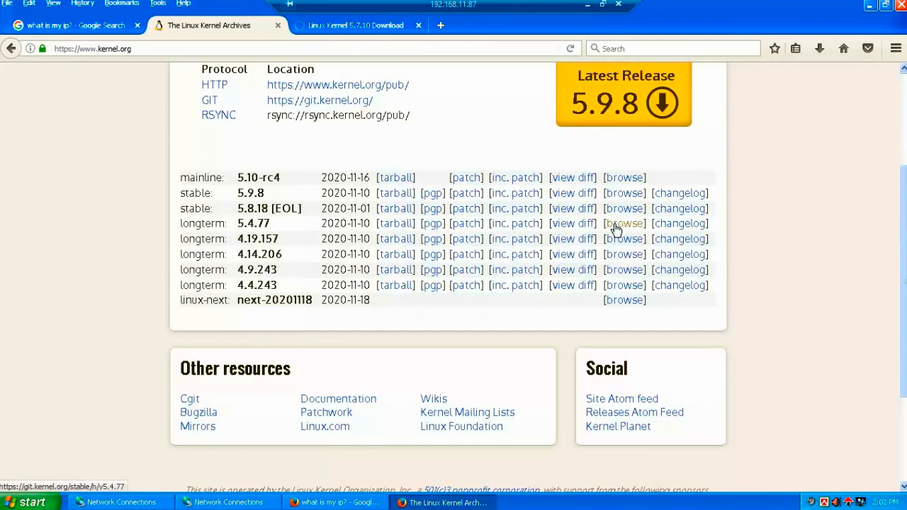
pyautogui.click(572, 226)
pyautogui.scroll(-2, 523, 284)
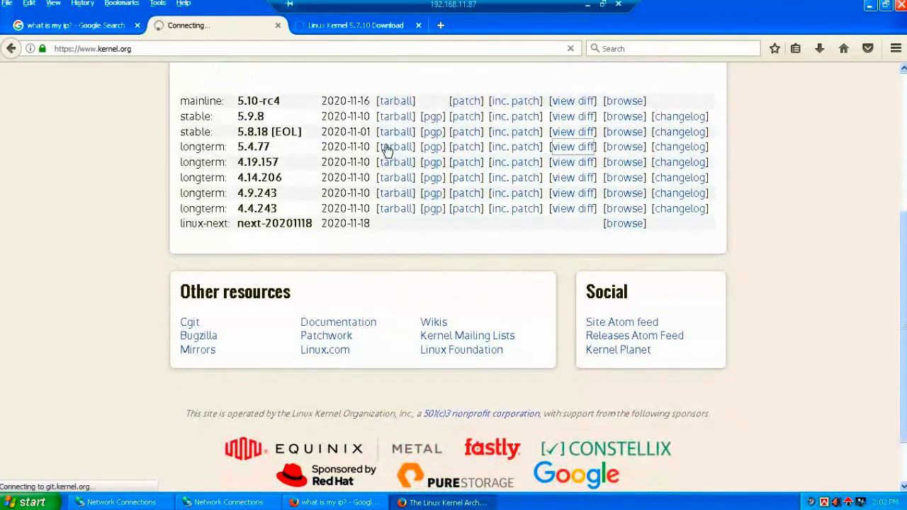
pyautogui.click(372, 29)
pyautogui.click(197, 29)
pyautogui.click(292, 28)
# Step: Replace the TechSpot tab's address with a Google search for 'filehippo'
pyautogui.click(243, 48)
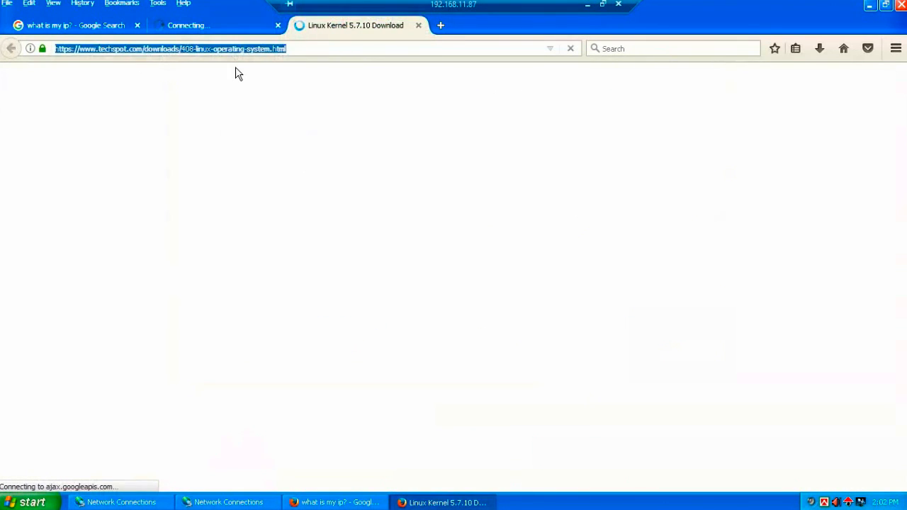
pyautogui.write('fil')
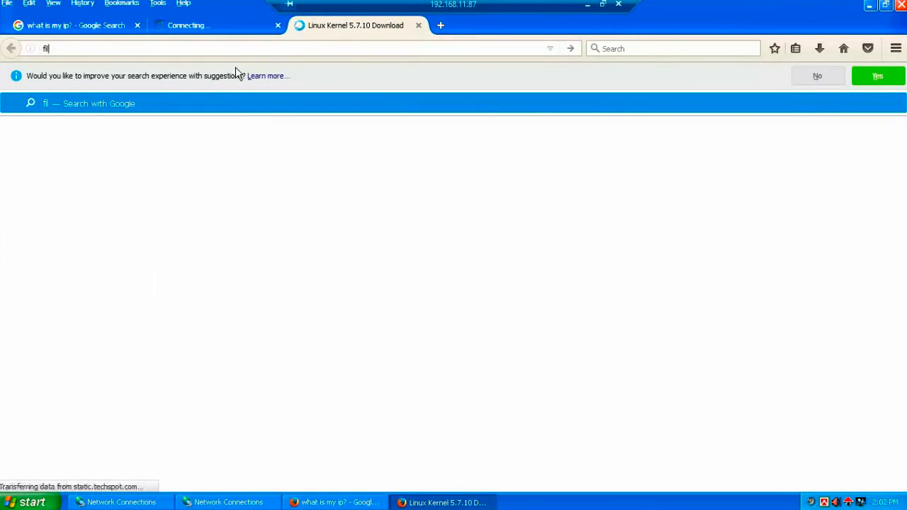
pyautogui.write('ehi')
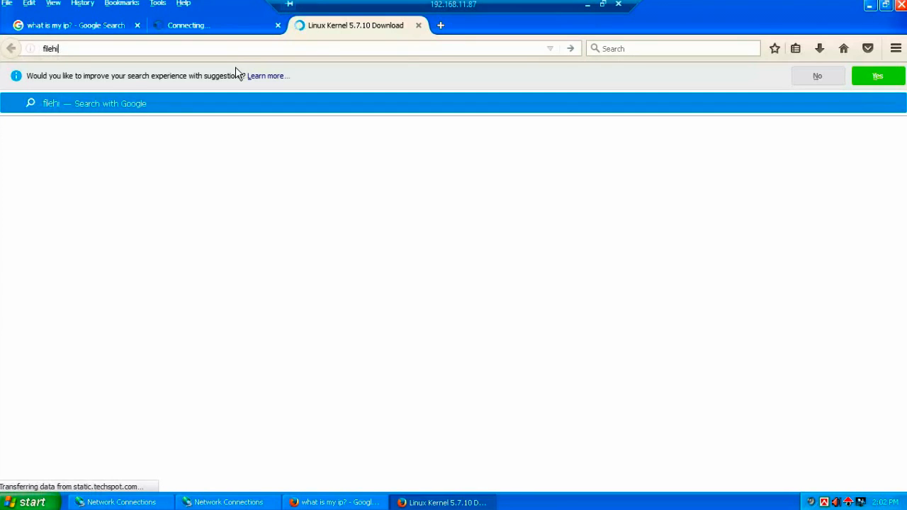
pyautogui.write('ppo')
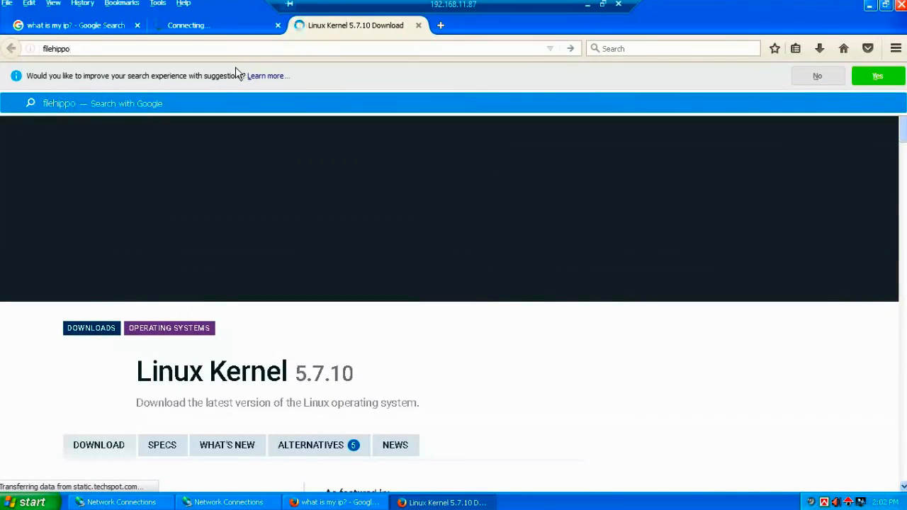
pyautogui.click(181, 105)
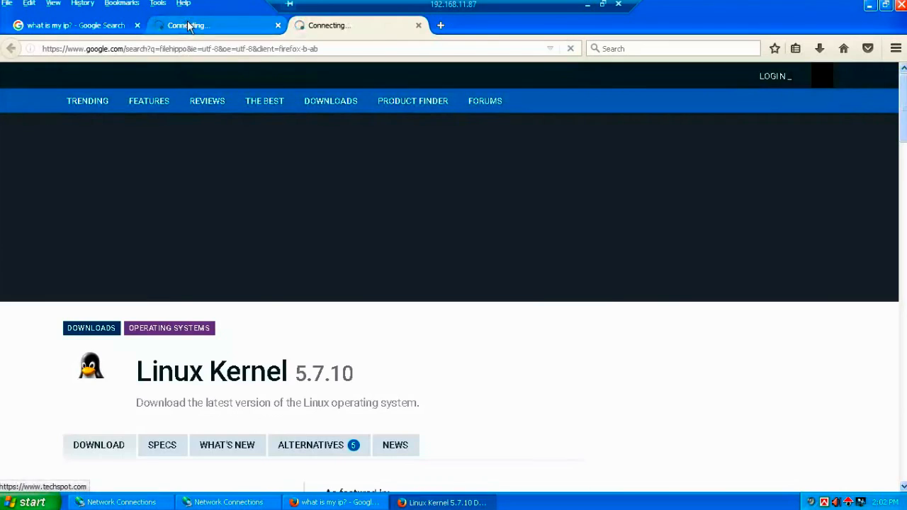
# Step: Download the mainline 5.10-rc4 tarball from kernel.org
pyautogui.click(188, 26)
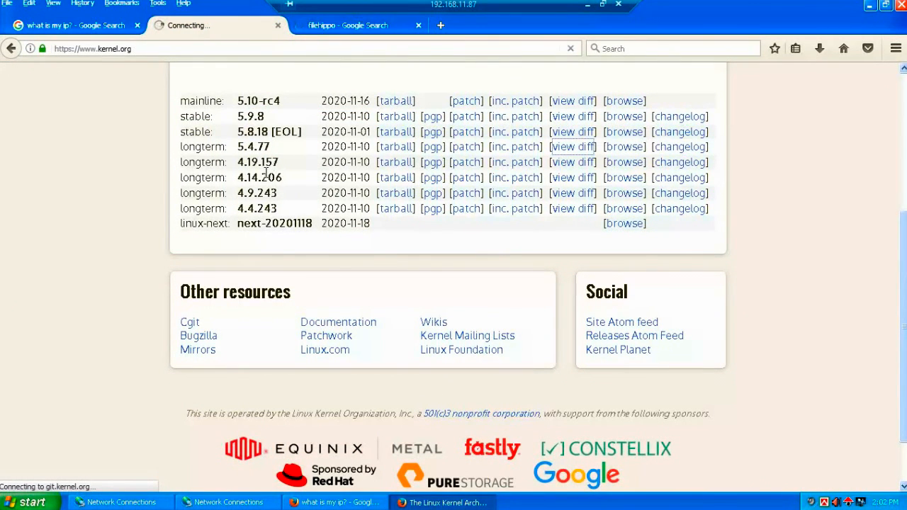
pyautogui.click(819, 49)
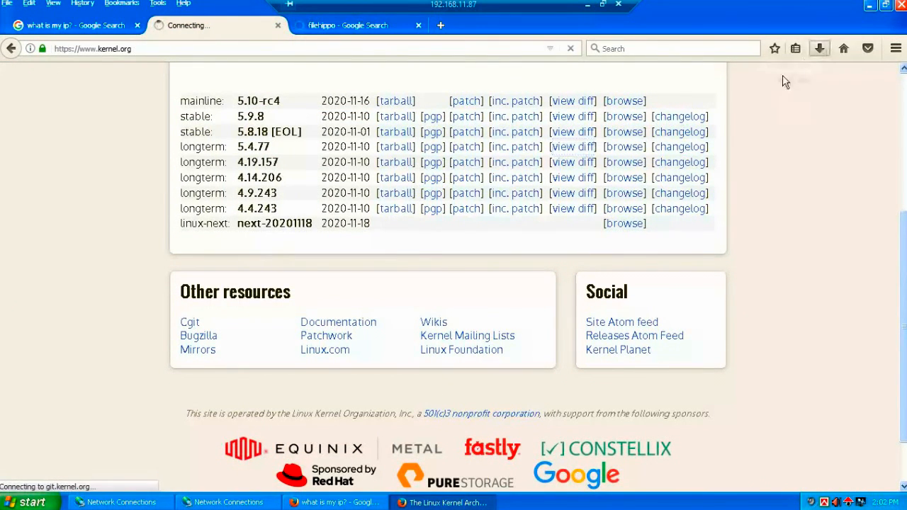
pyautogui.scroll(2, 413, 135)
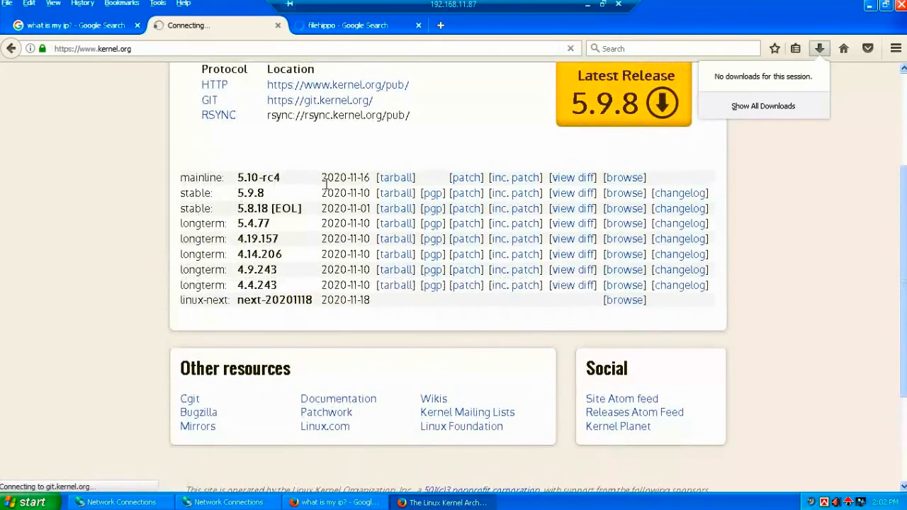
pyautogui.click(394, 178)
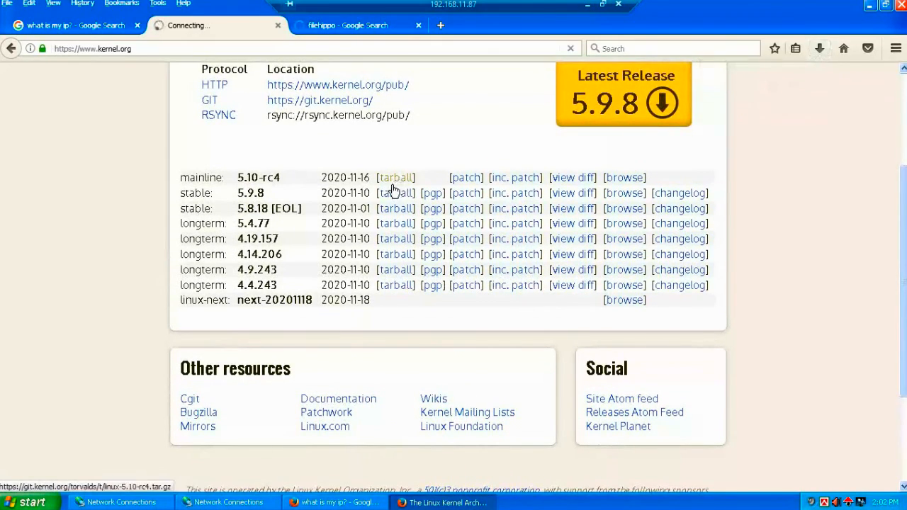
# Step: Open the FileHippo Facebook result from the filehippo search in a new tab
pyautogui.click(341, 25)
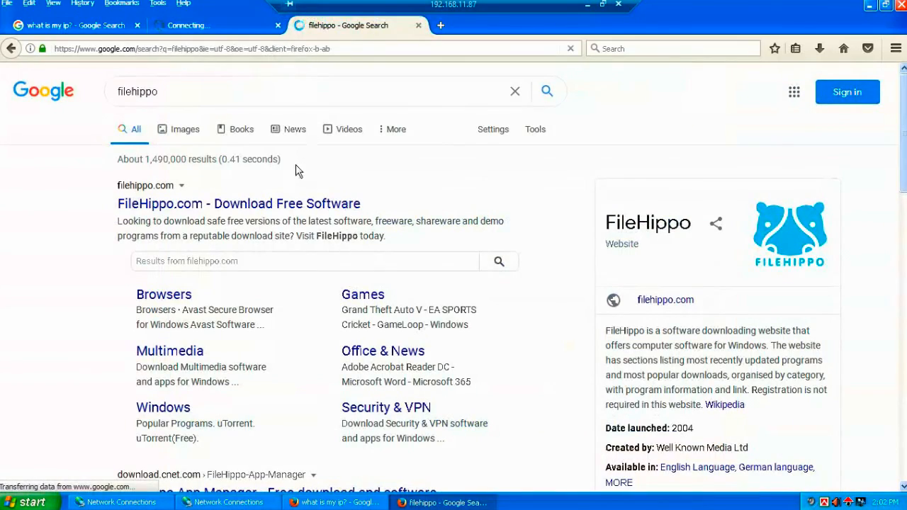
pyautogui.scroll(-6, 296, 305)
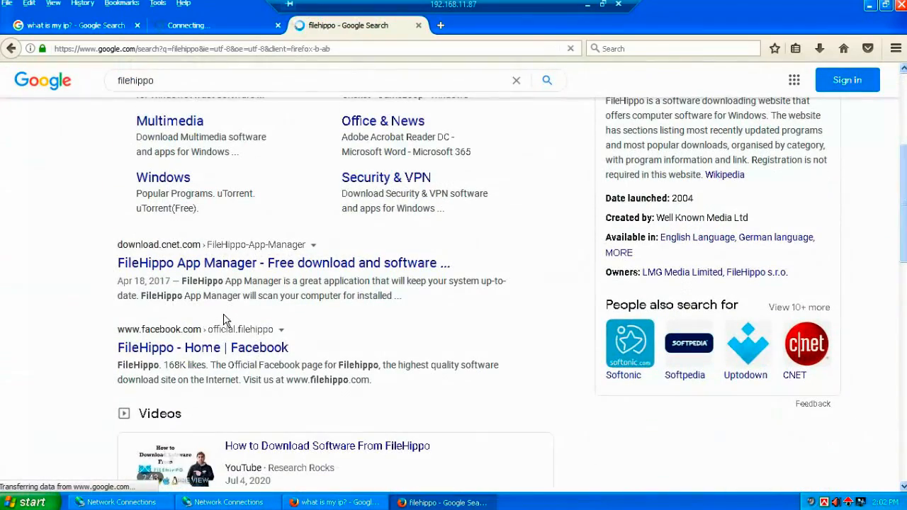
pyautogui.rightClick(190, 348)
pyautogui.click(227, 353)
pyautogui.click(461, 26)
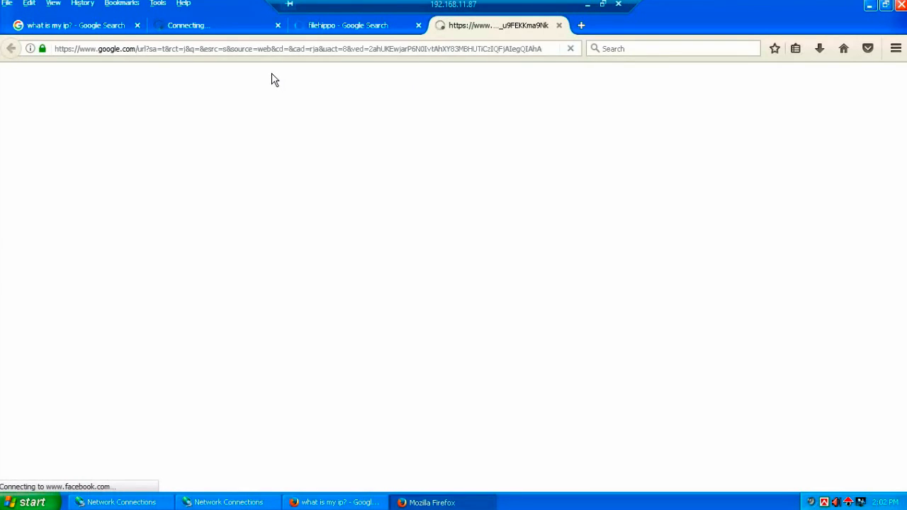
# Step: Return to the kernel.org tab and minimize the remote session to the local desktop
pyautogui.click(330, 25)
pyautogui.click(205, 25)
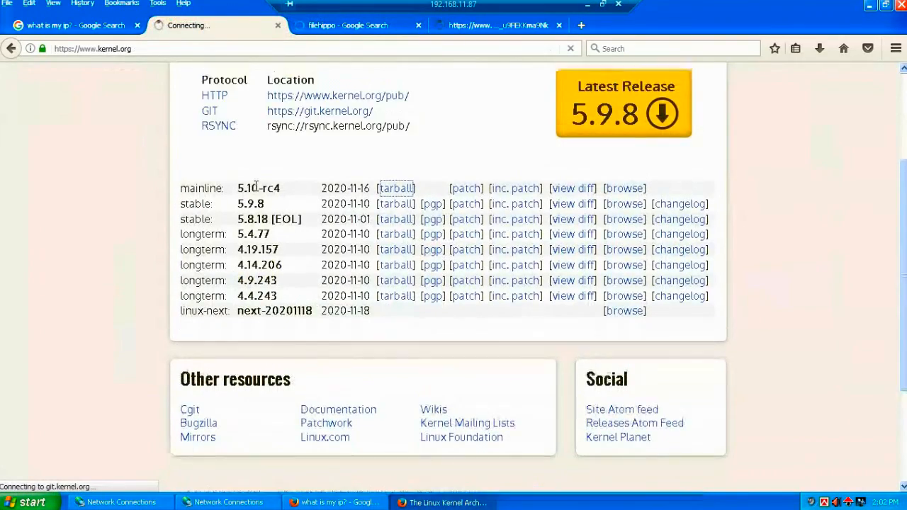
pyautogui.scroll(2, 259, 192)
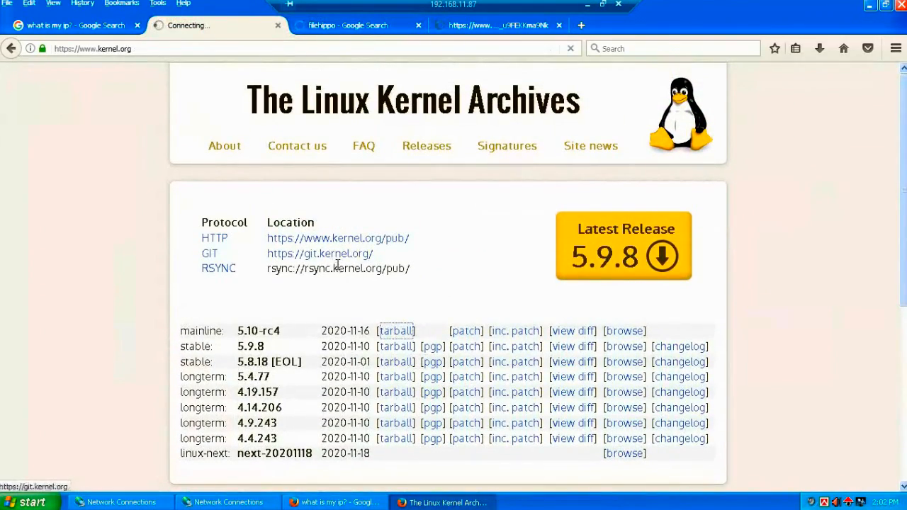
pyautogui.click(587, 5)
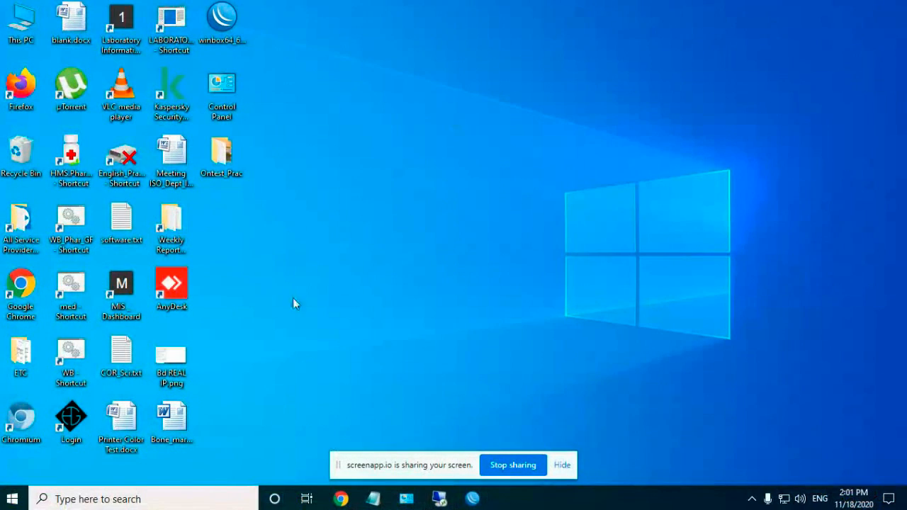
# Step: Set the testpc queue's upload and download max limits to 256k, then bring back the remote session
pyautogui.click(472, 499)
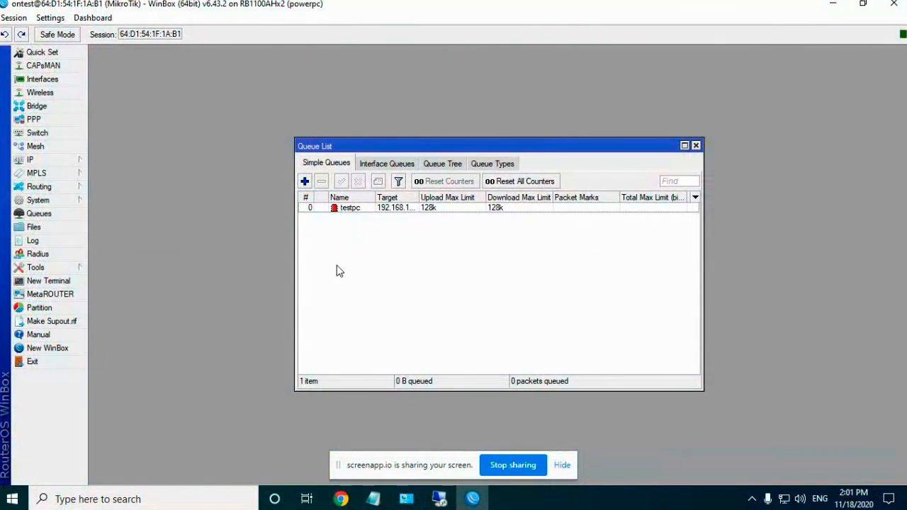
pyautogui.doubleClick(381, 208)
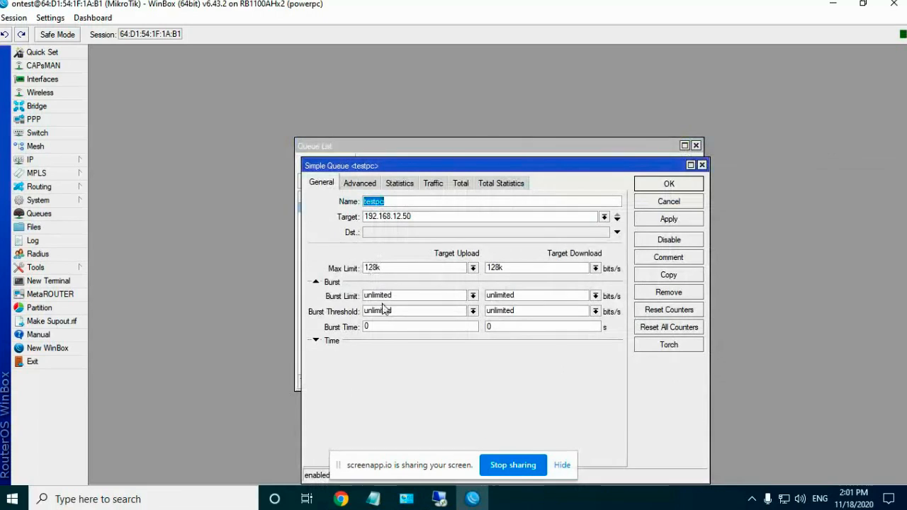
pyautogui.click(473, 268)
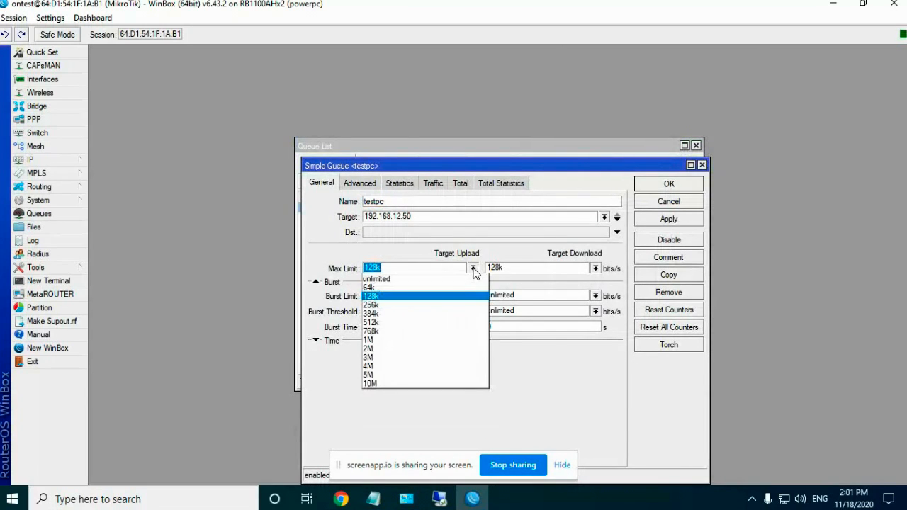
pyautogui.click(397, 305)
pyautogui.click(596, 268)
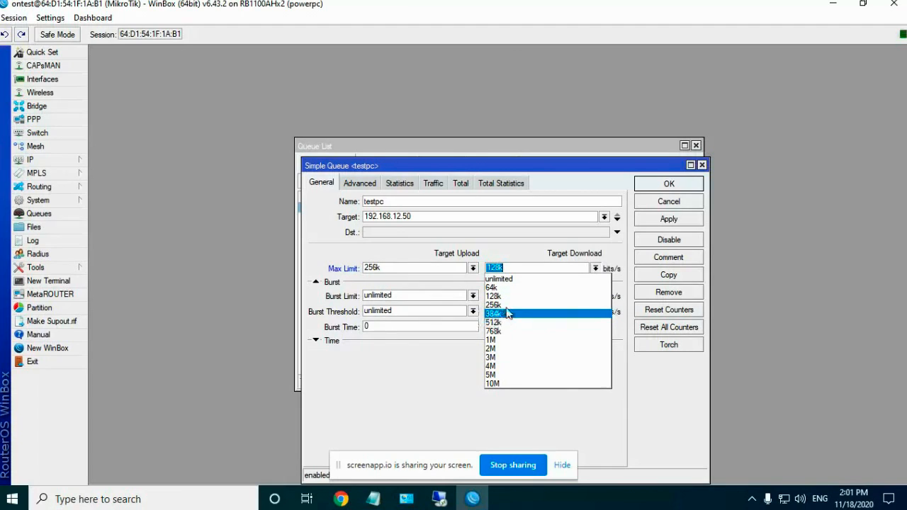
pyautogui.click(505, 305)
pyautogui.click(657, 186)
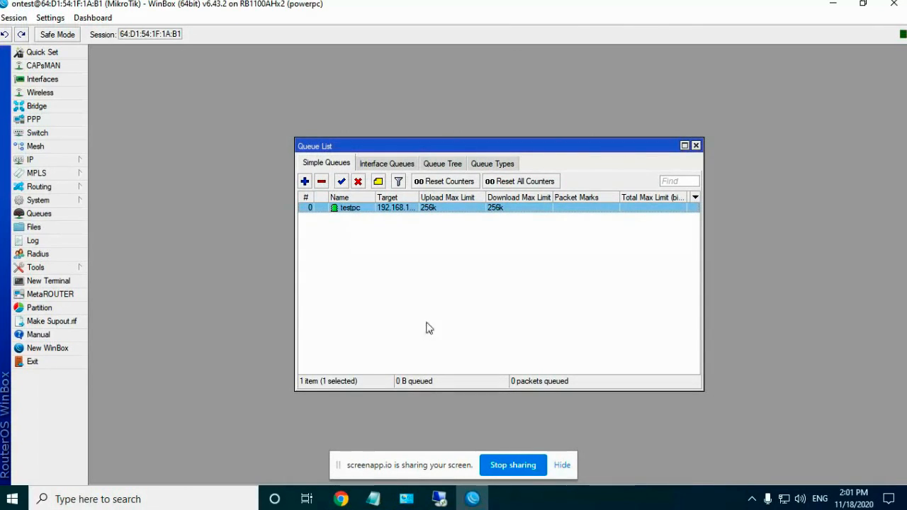
pyautogui.click(449, 498)
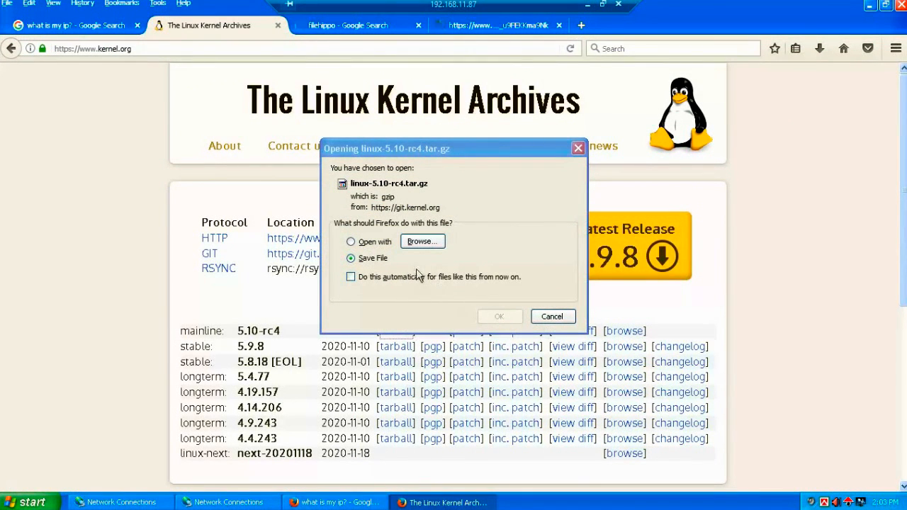
# Step: Save linux-5.10-rc4.tar.gz in Firefox, then minimize the remote session to return to WinBox
pyautogui.click(360, 242)
pyautogui.click(353, 258)
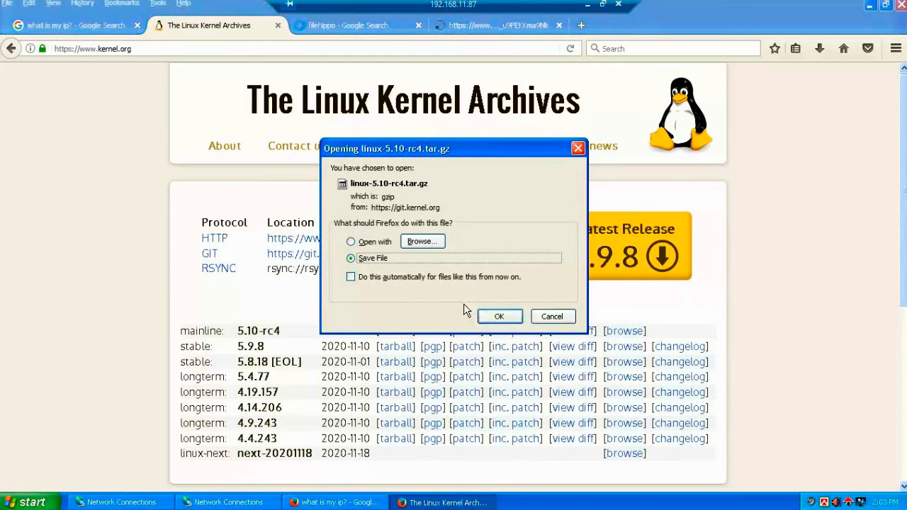
pyautogui.click(496, 317)
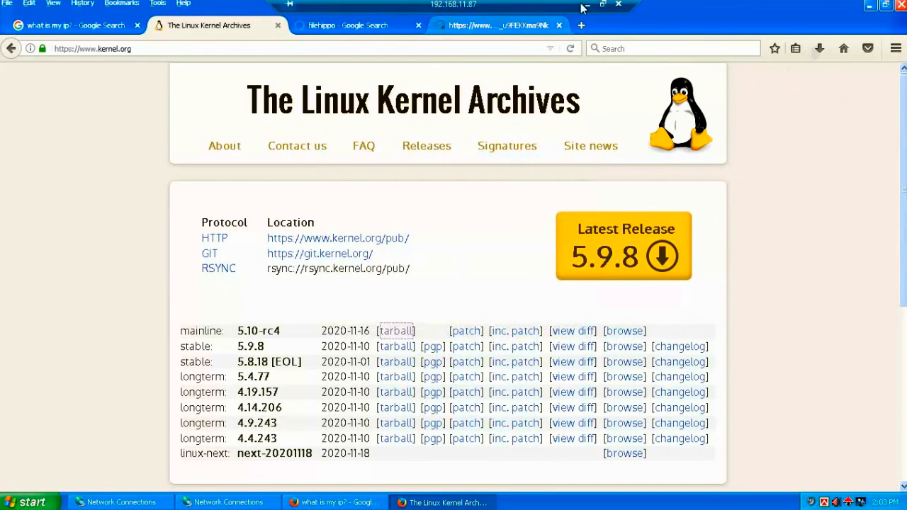
pyautogui.click(588, 4)
pyautogui.click(368, 245)
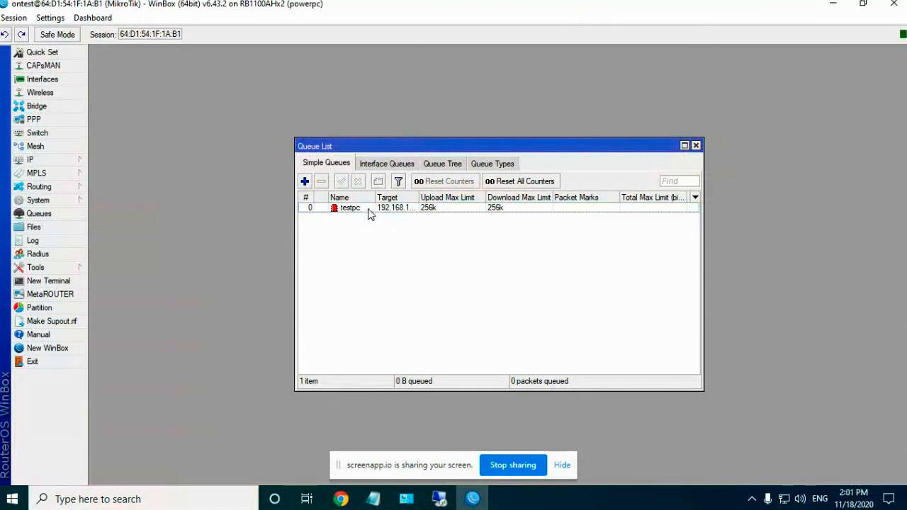
# Step: Start a New Simple Queue, discard it unsaved, and close the Queue List window
pyautogui.click(367, 210)
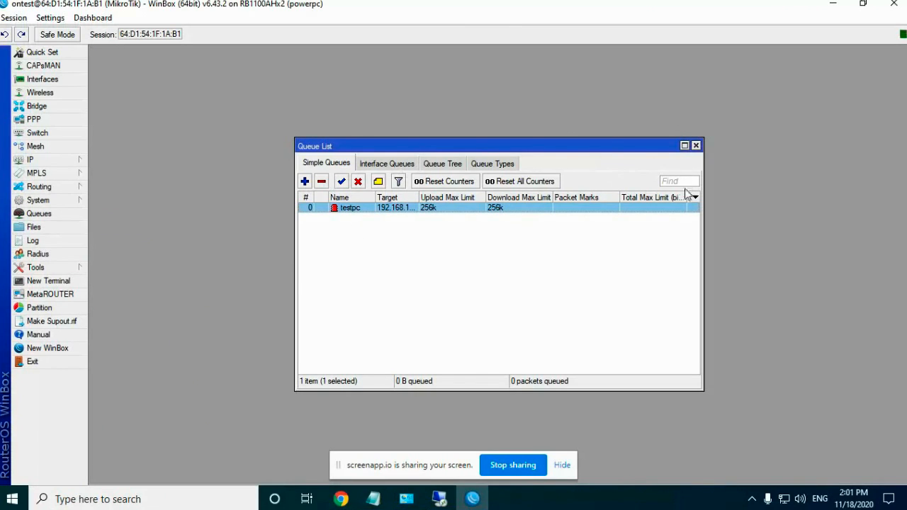
pyautogui.click(305, 181)
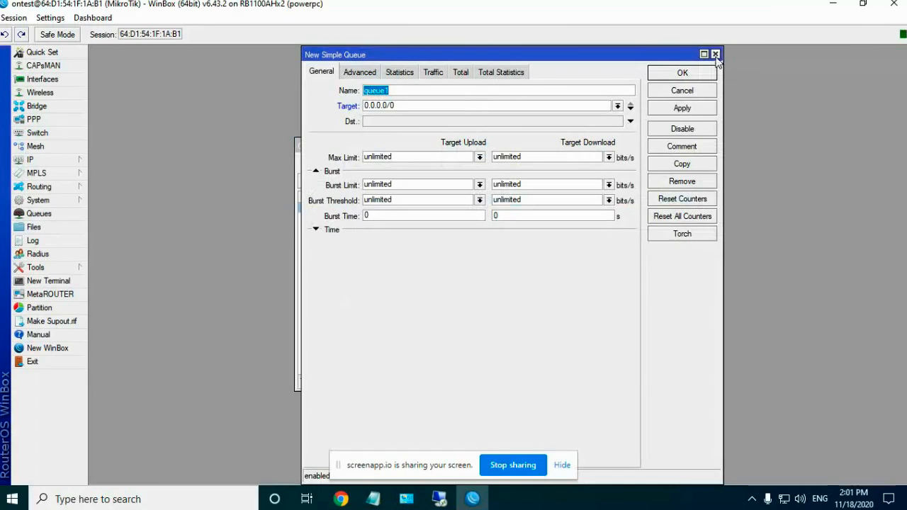
pyautogui.click(716, 55)
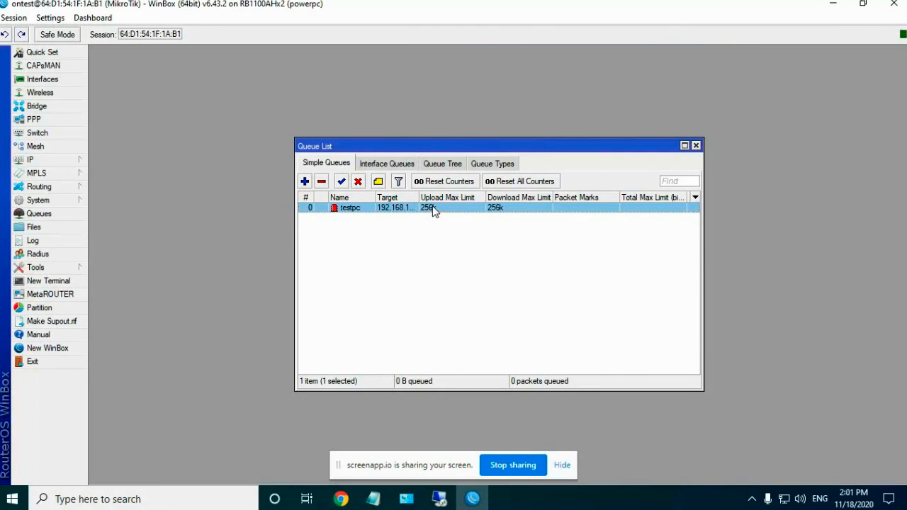
pyautogui.click(696, 146)
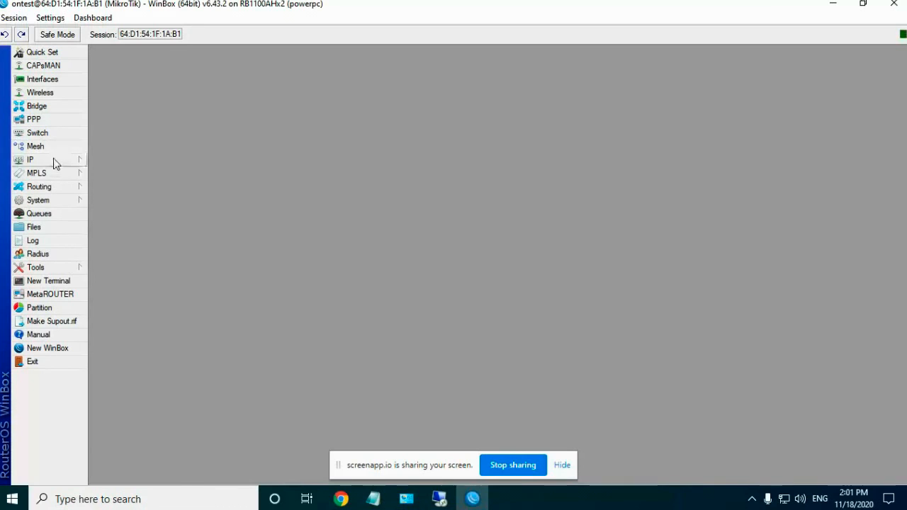
# Step: Open IP > Firewall on the Address Lists tab and add a new address-list entry
pyautogui.click(54, 158)
pyautogui.click(114, 262)
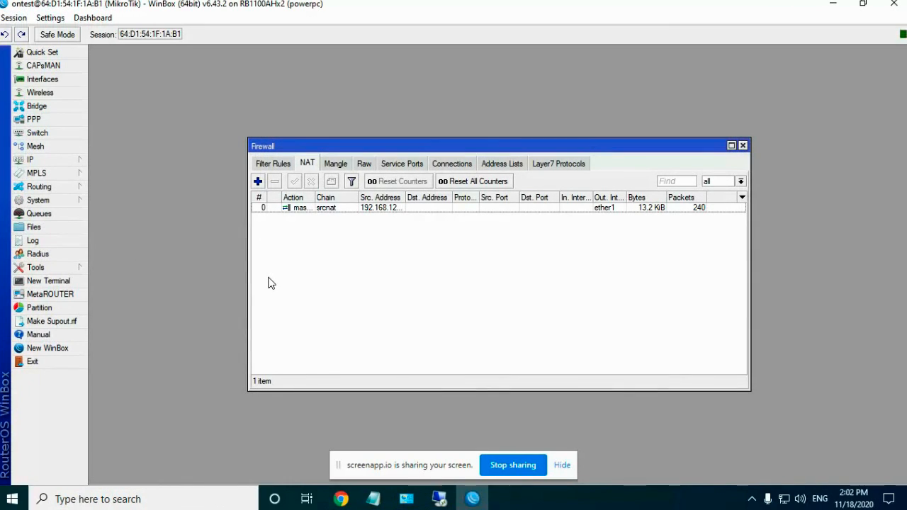
pyautogui.click(500, 164)
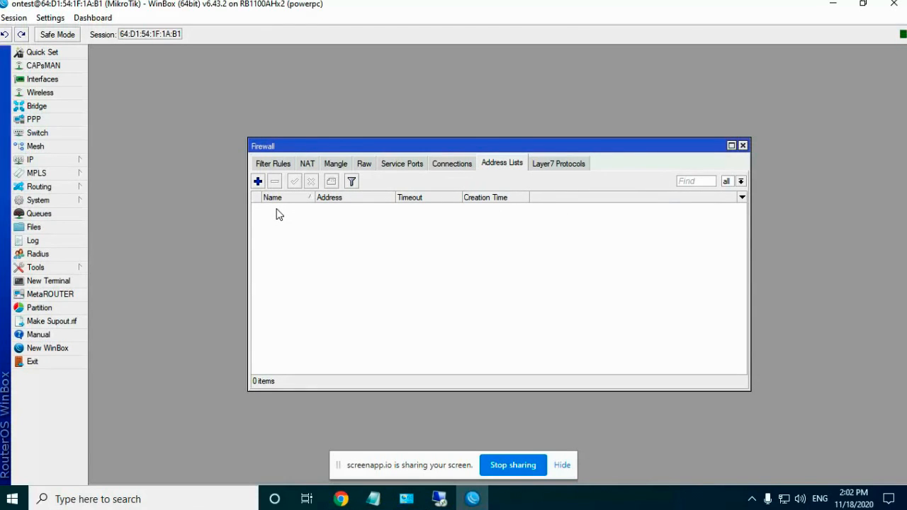
pyautogui.click(259, 182)
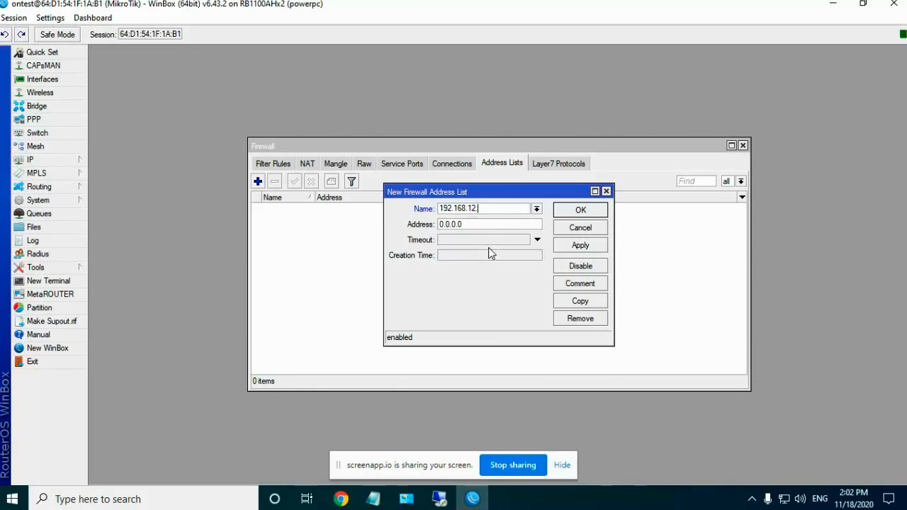
# Step: Save the new address-list entry, then duplicate 192.168.12.2 as 192.168.12.3
pyautogui.write('1')
pyautogui.click(580, 247)
pyautogui.click(581, 210)
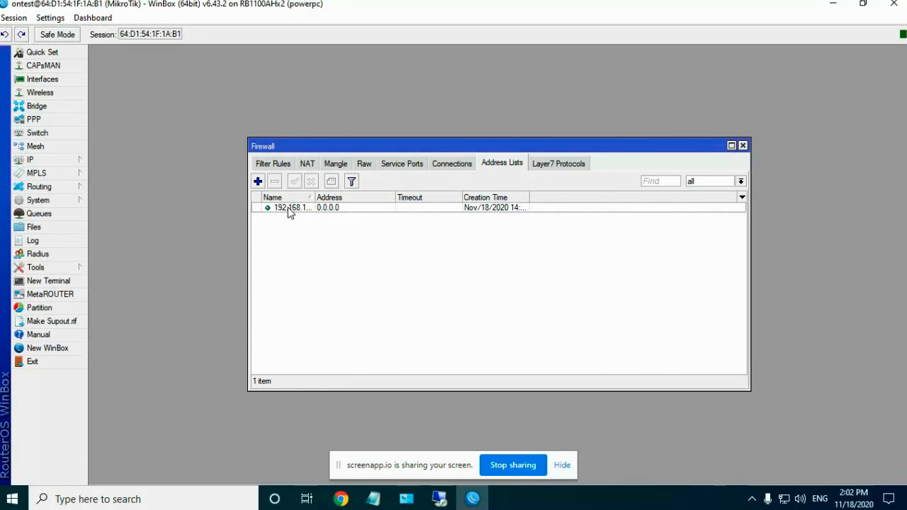
pyautogui.doubleClick(289, 208)
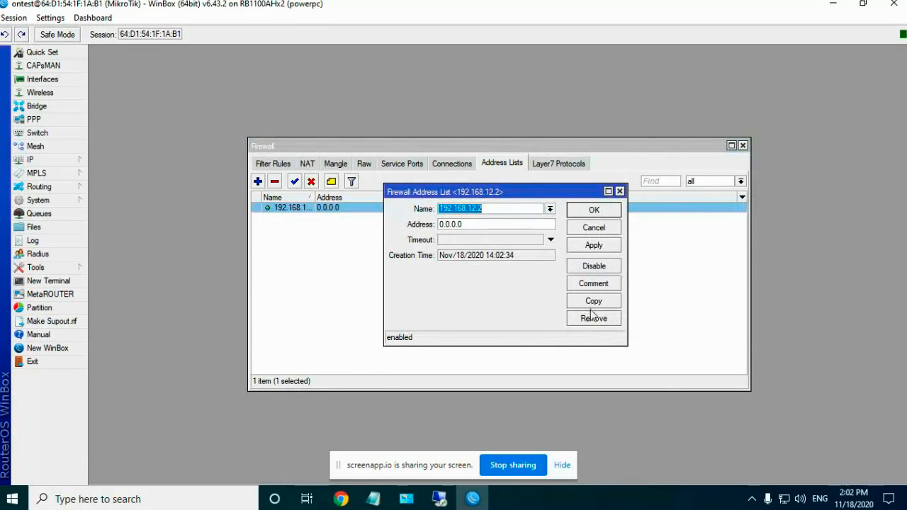
pyautogui.click(594, 304)
pyautogui.click(516, 224)
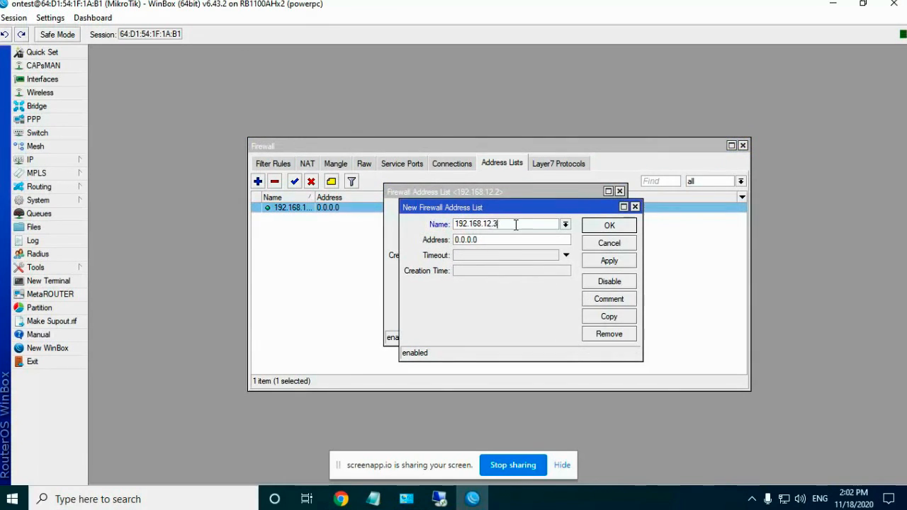
pyautogui.click(609, 262)
pyautogui.click(609, 225)
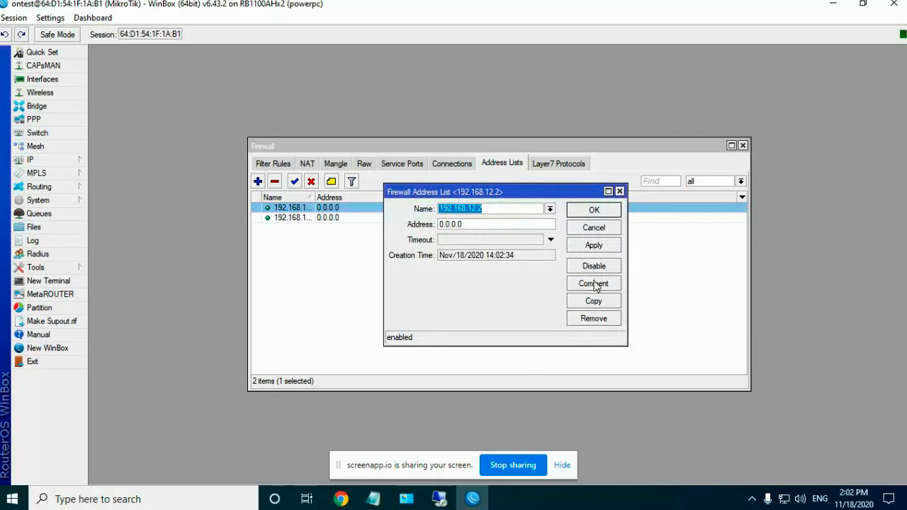
# Step: Duplicate 192.168.12.2 again as a new 192.168.12.4 entry
pyautogui.click(594, 300)
pyautogui.click(523, 226)
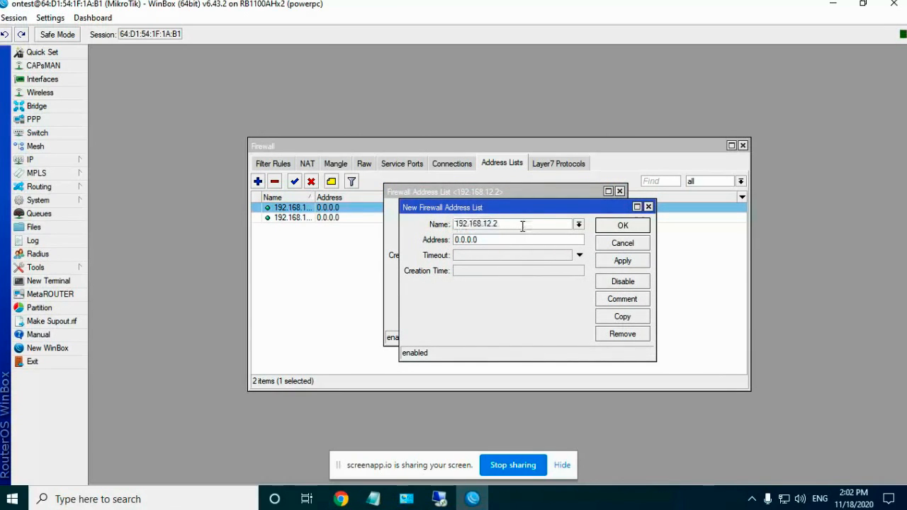
pyautogui.write('4')
pyautogui.press('Return')
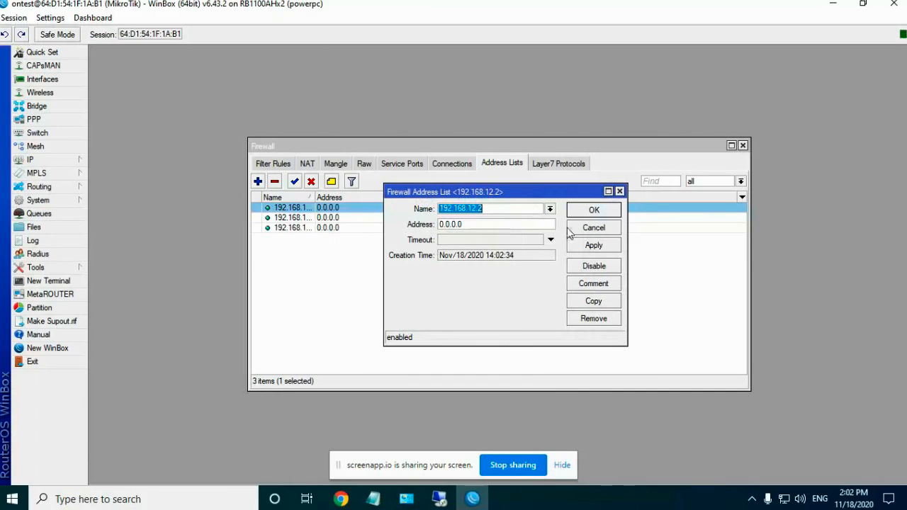
# Step: Attempt renaming 192.168.12.2 to 192.168.12.4, dismiss the duplicate-entry error, and close it
pyautogui.click(503, 212)
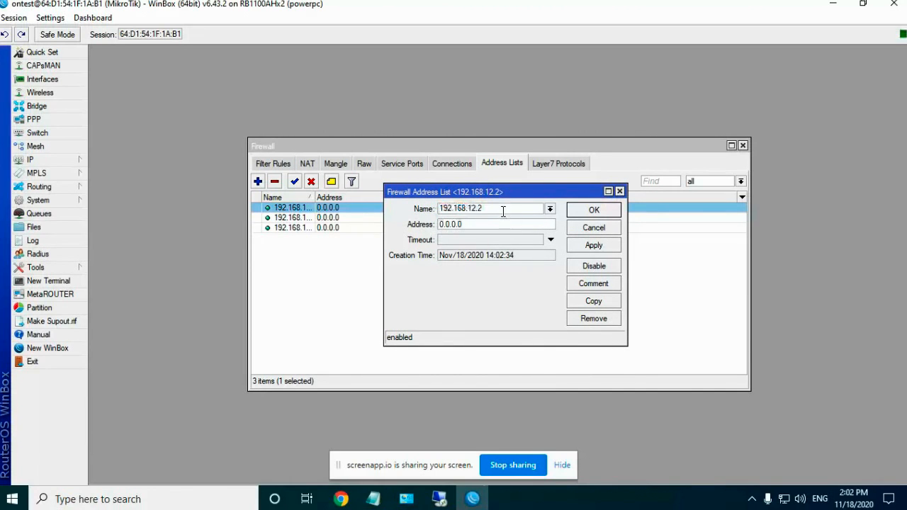
pyautogui.press('BackSpace')
pyautogui.write('4')
pyautogui.click(594, 245)
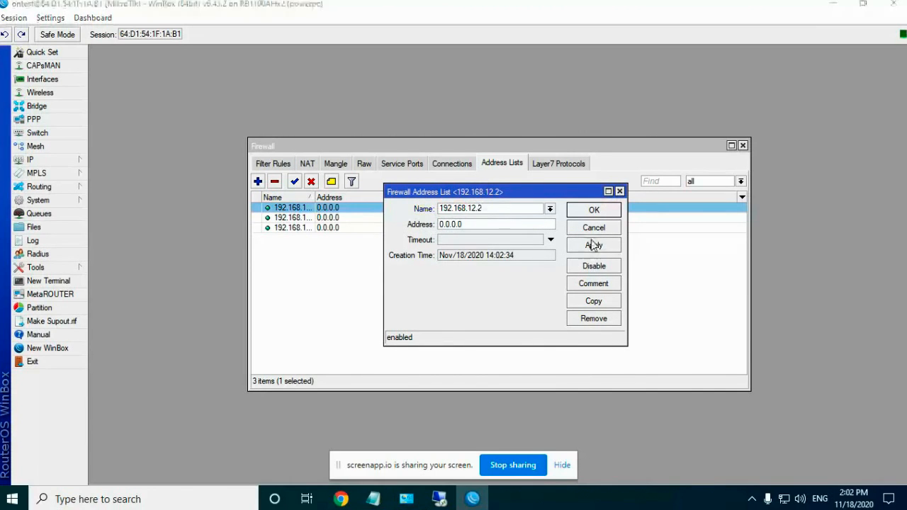
pyautogui.click(561, 304)
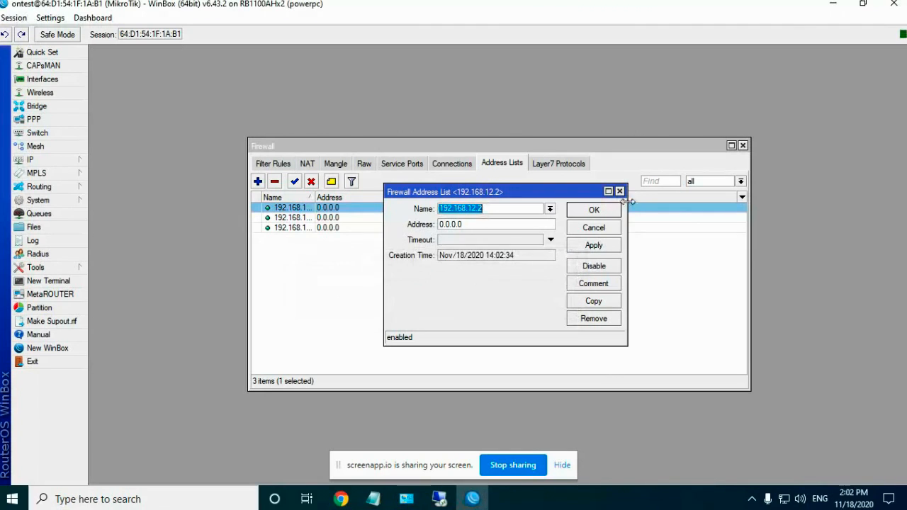
pyautogui.click(620, 191)
# Step: Rename the third address-list entry to 192.168.12.5
pyautogui.doubleClick(298, 227)
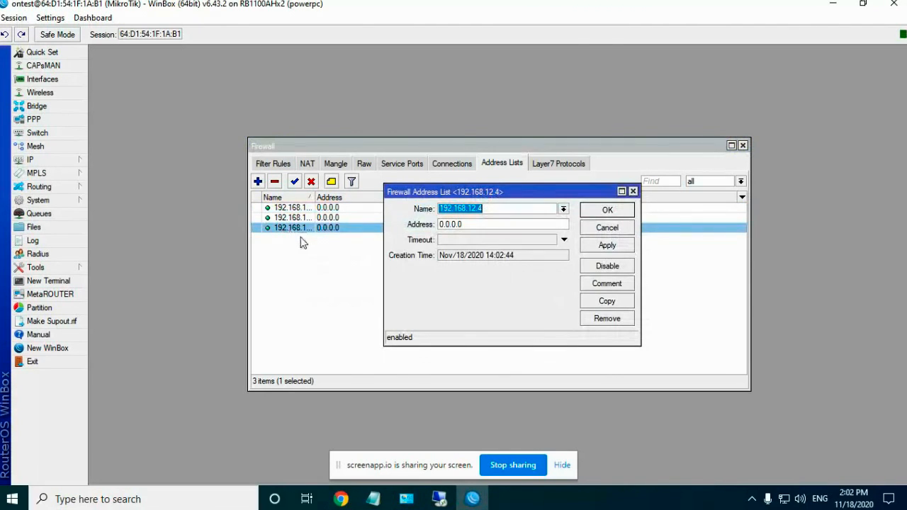
pyautogui.click(498, 210)
pyautogui.write('5')
pyautogui.click(595, 246)
pyautogui.click(607, 210)
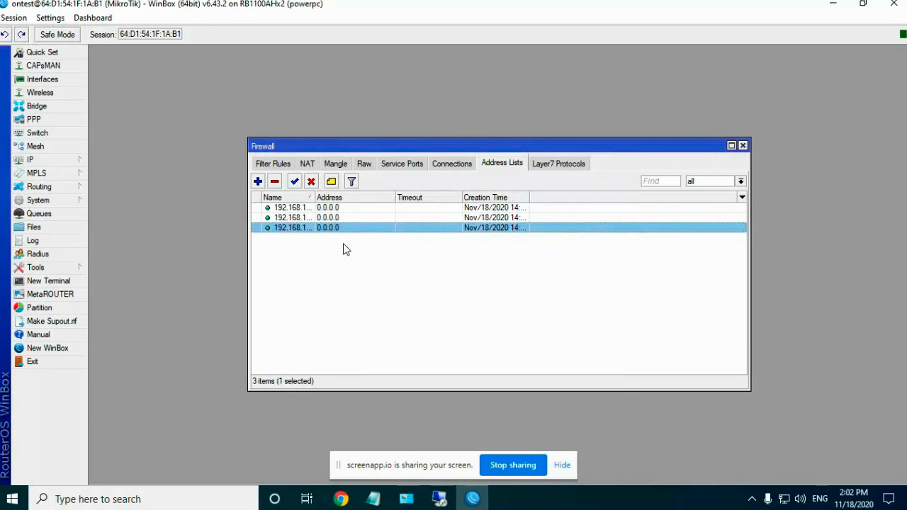
# Step: Copy 192.168.12.5 into a new 192.168.12.6 entry, then reopen 192.168.12.2 for review
pyautogui.doubleClick(331, 230)
pyautogui.click(620, 300)
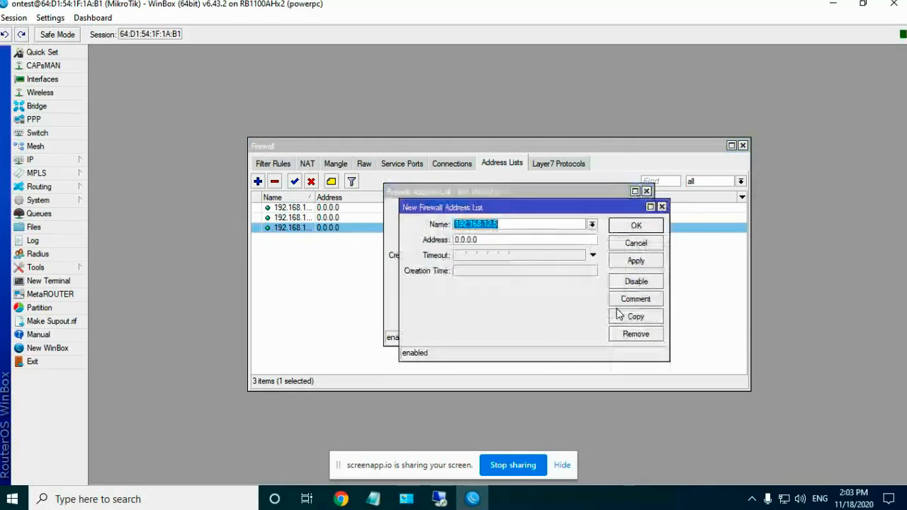
pyautogui.click(521, 226)
pyautogui.write('6')
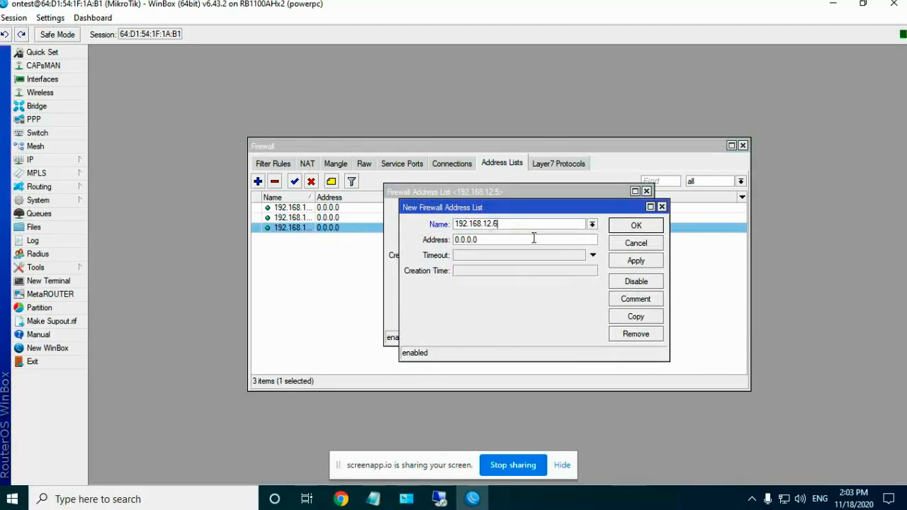
pyautogui.click(635, 262)
pyautogui.click(628, 227)
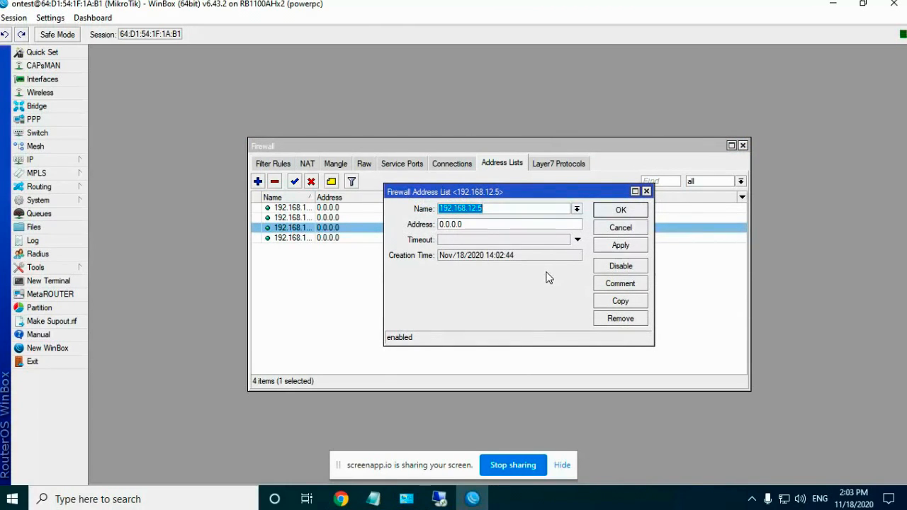
pyautogui.click(621, 211)
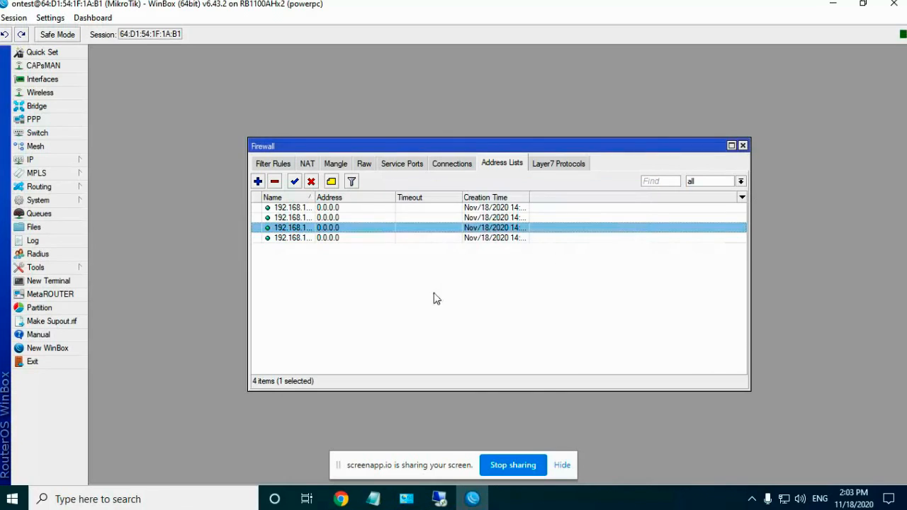
pyautogui.click(360, 303)
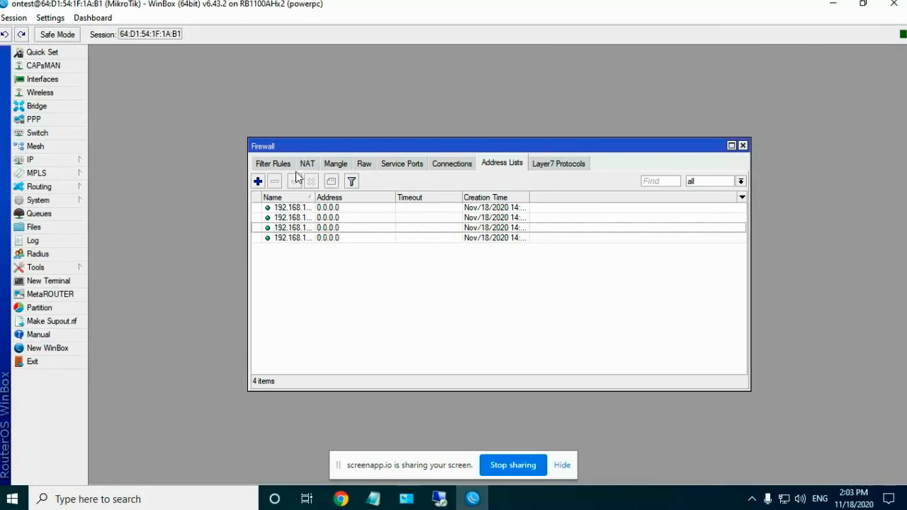
pyautogui.doubleClick(326, 208)
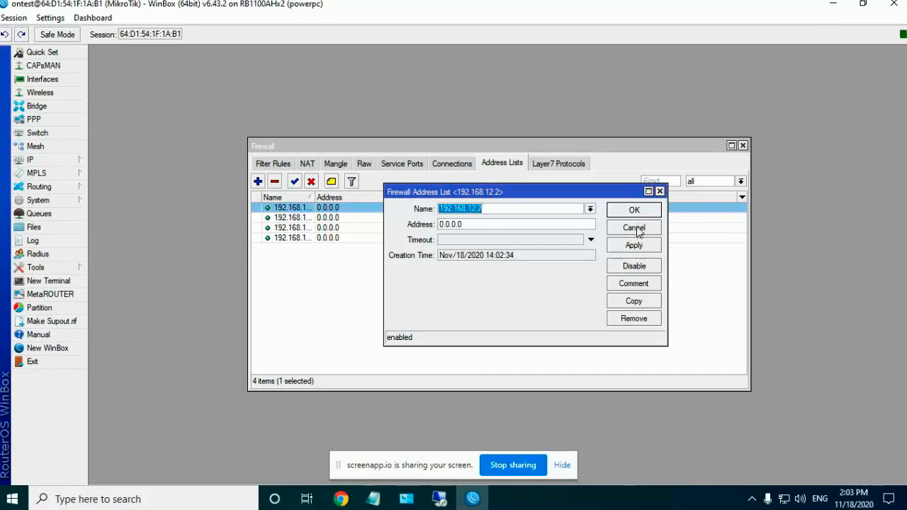
# Step: Set the srcnat masquerade rule's Advanced Src. Address List to 192.168.12.5
pyautogui.click(634, 228)
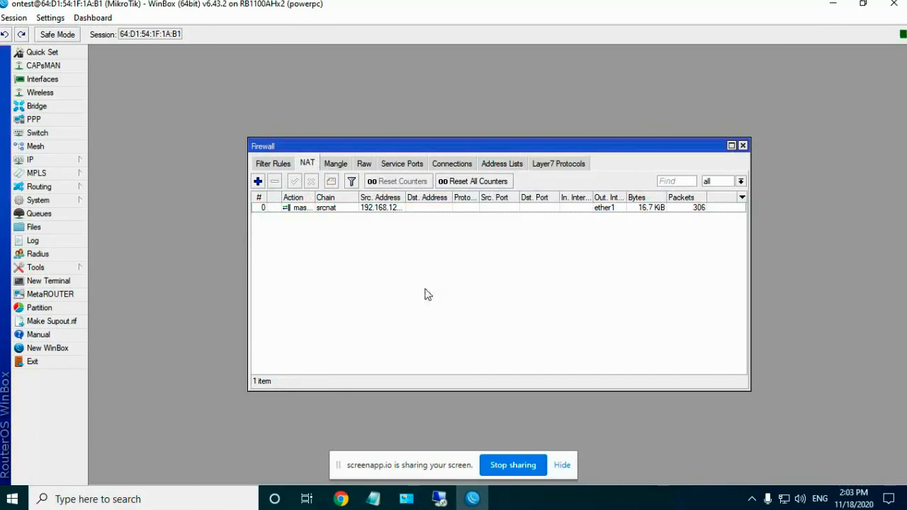
pyautogui.doubleClick(317, 211)
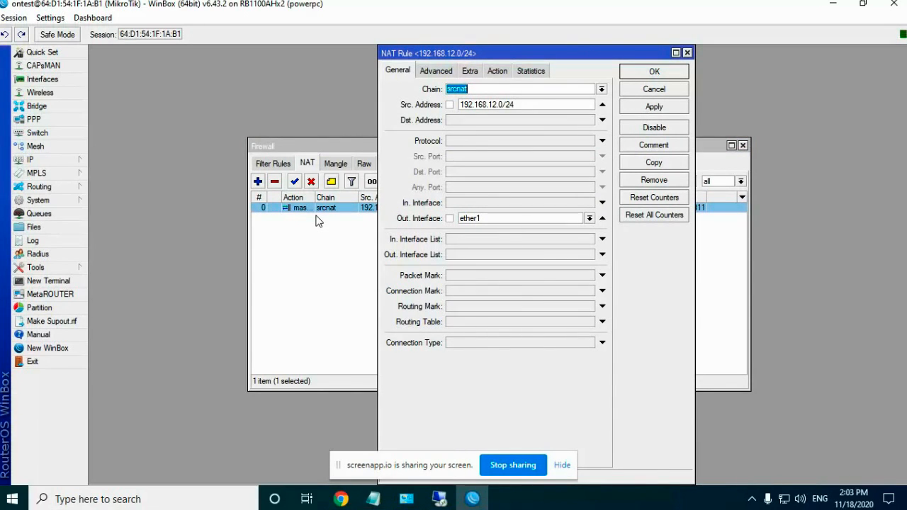
pyautogui.click(435, 73)
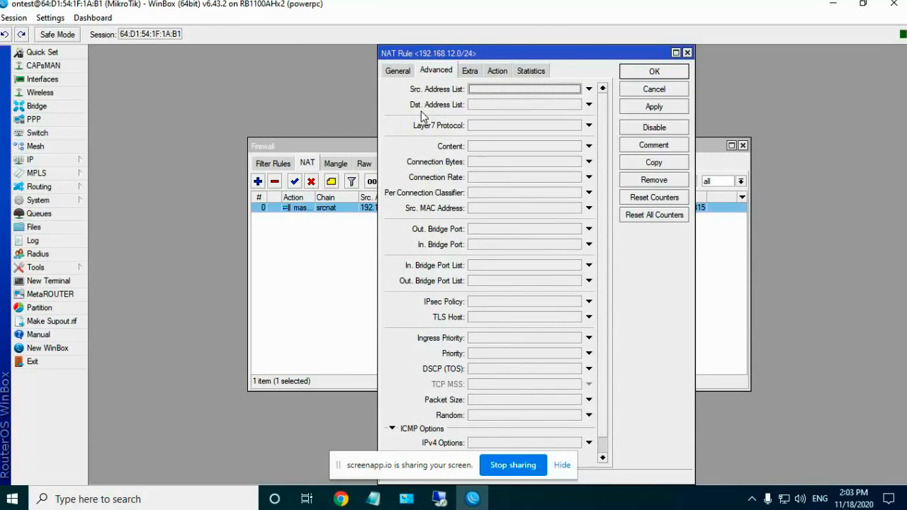
pyautogui.click(499, 90)
pyautogui.click(575, 90)
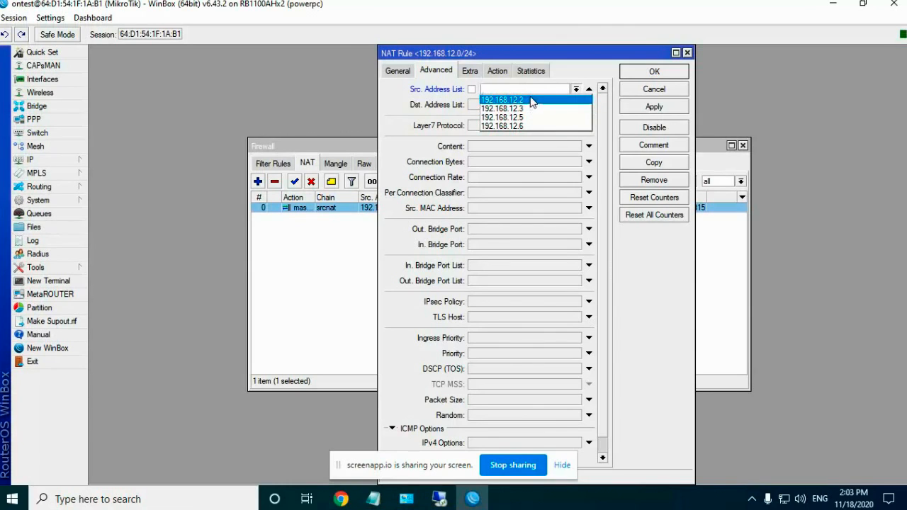
pyautogui.click(395, 90)
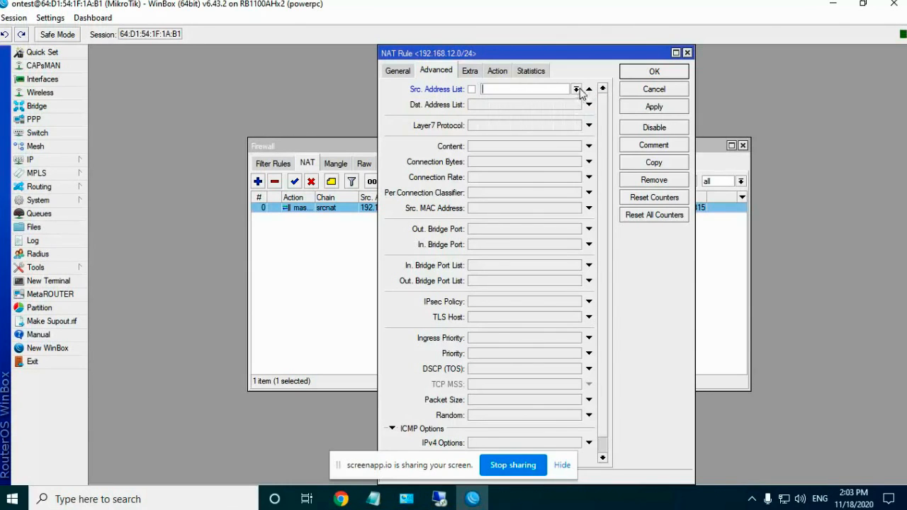
pyautogui.click(576, 90)
pyautogui.click(411, 99)
pyautogui.click(576, 90)
pyautogui.click(384, 90)
pyautogui.click(576, 90)
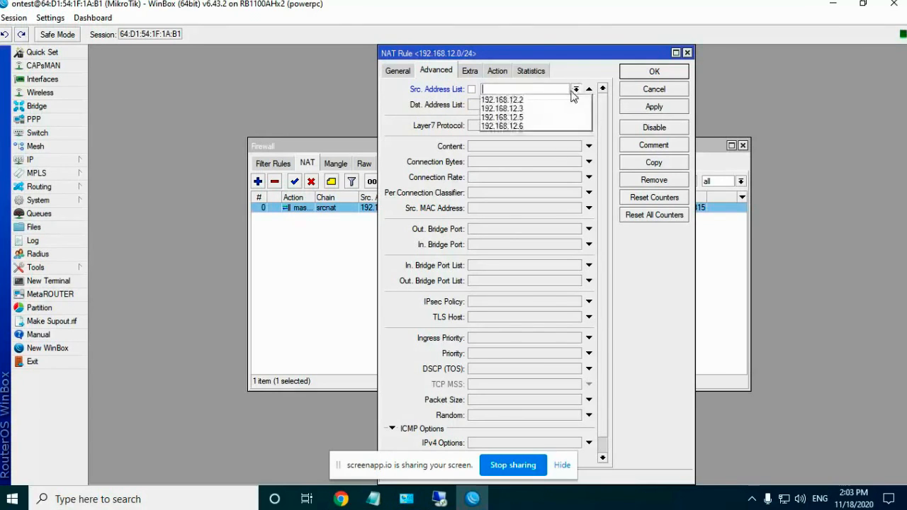
pyautogui.click(539, 125)
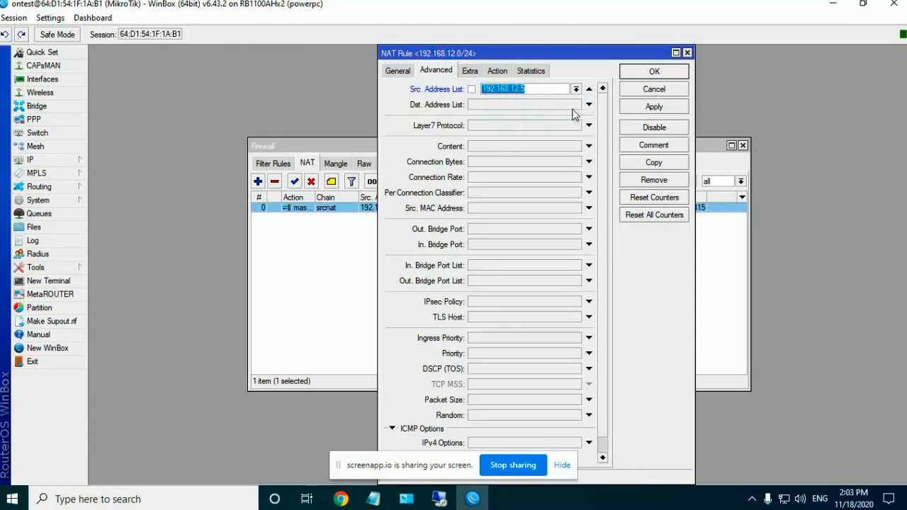
# Step: Leave the destination address list empty and close the NAT rule dialog
pyautogui.click(587, 105)
pyautogui.click(578, 105)
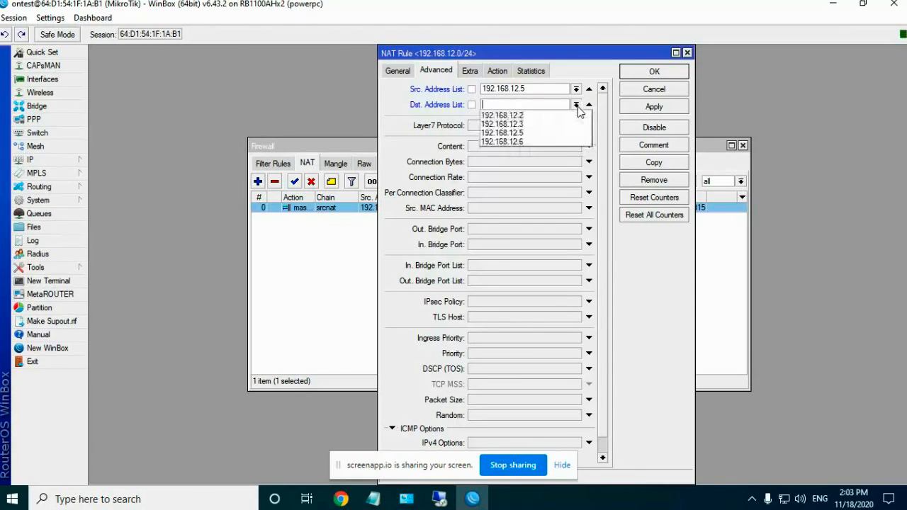
pyautogui.click(394, 100)
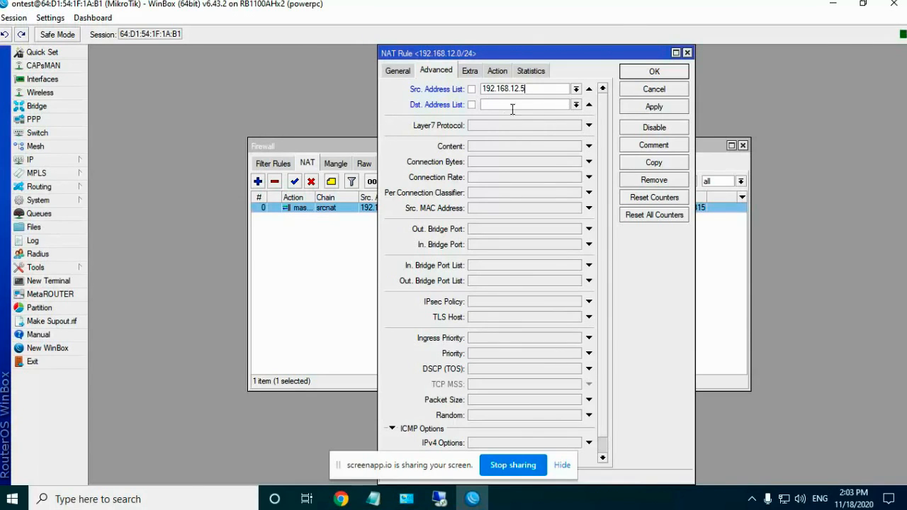
pyautogui.click(391, 71)
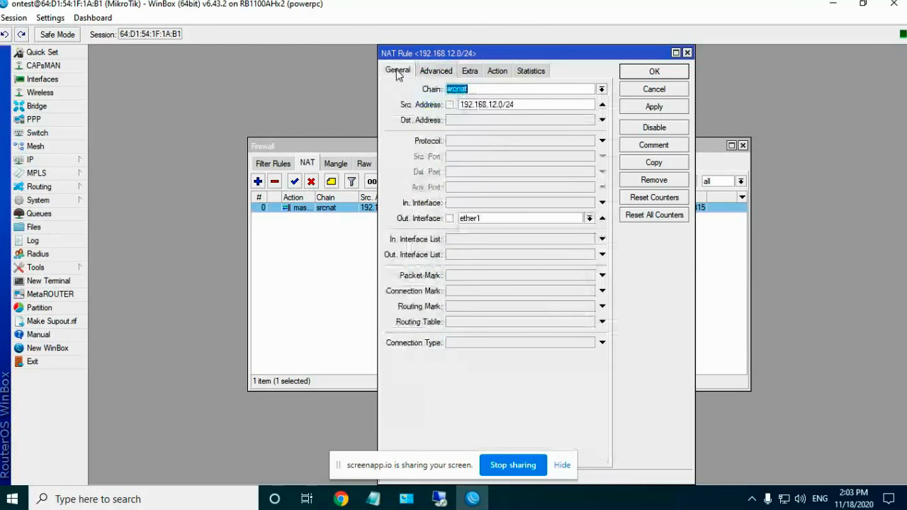
pyautogui.click(436, 71)
pyautogui.click(647, 89)
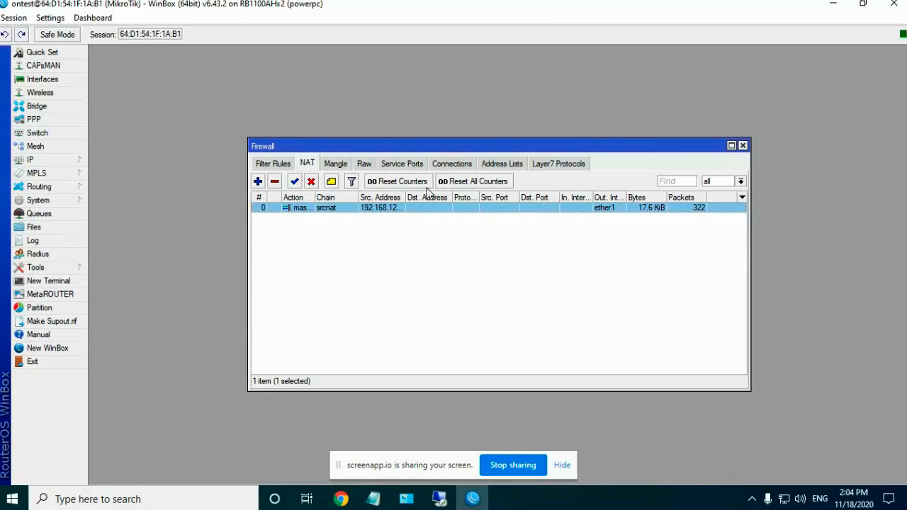
# Step: Disable all address-list entries except the first, then list the firewall's tracked connections
pyautogui.click(496, 164)
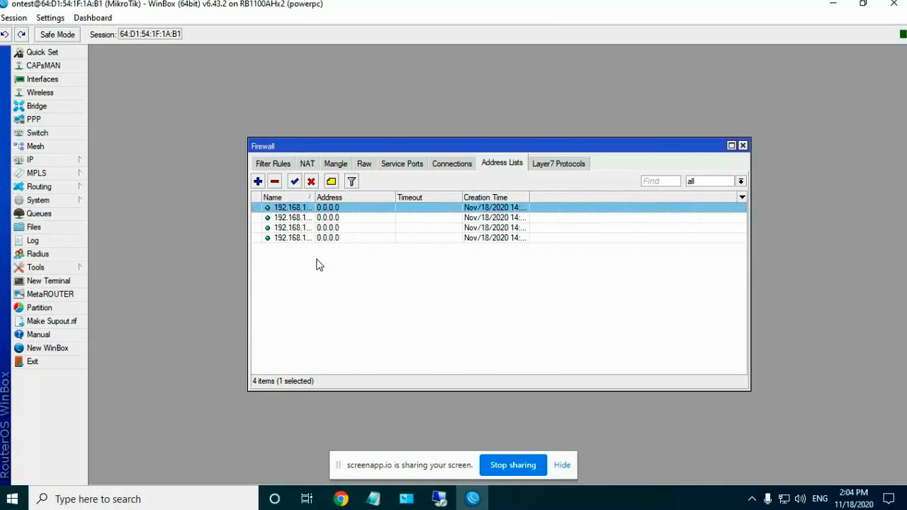
pyautogui.click(316, 259)
pyautogui.click(292, 209)
pyautogui.keyDown('shift'); pyautogui.click(297, 238); pyautogui.keyUp('shift')
pyautogui.click(311, 183)
pyautogui.click(310, 264)
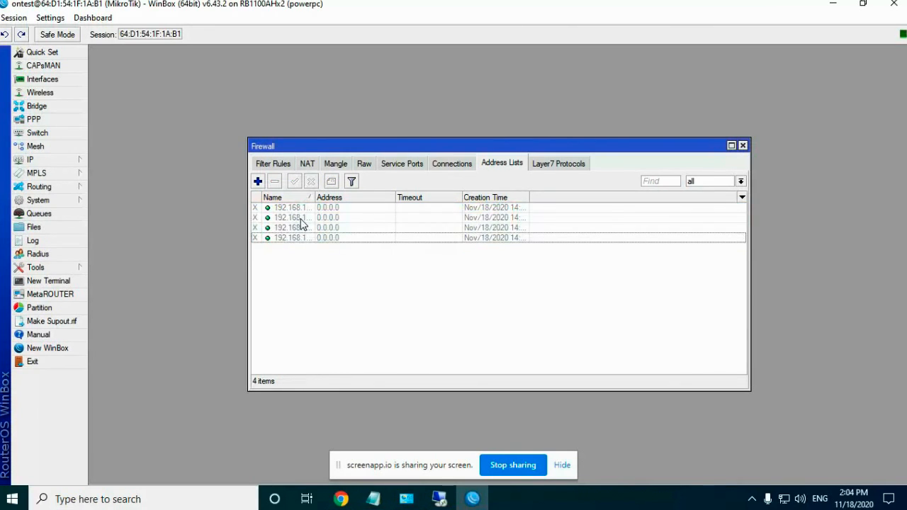
pyautogui.click(300, 208)
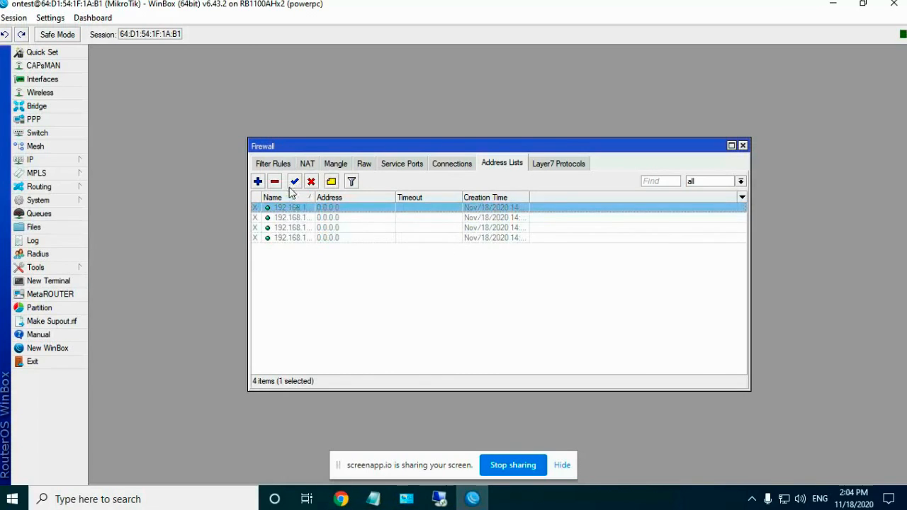
pyautogui.click(295, 183)
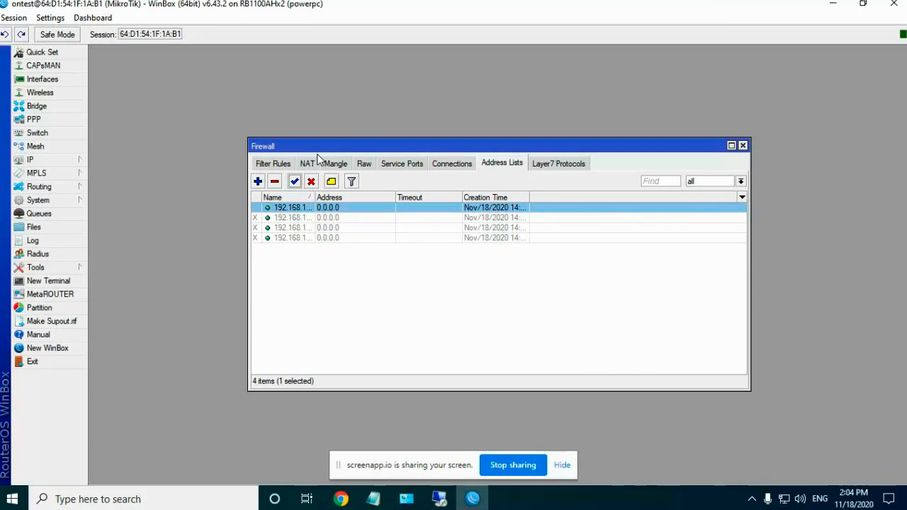
pyautogui.click(310, 164)
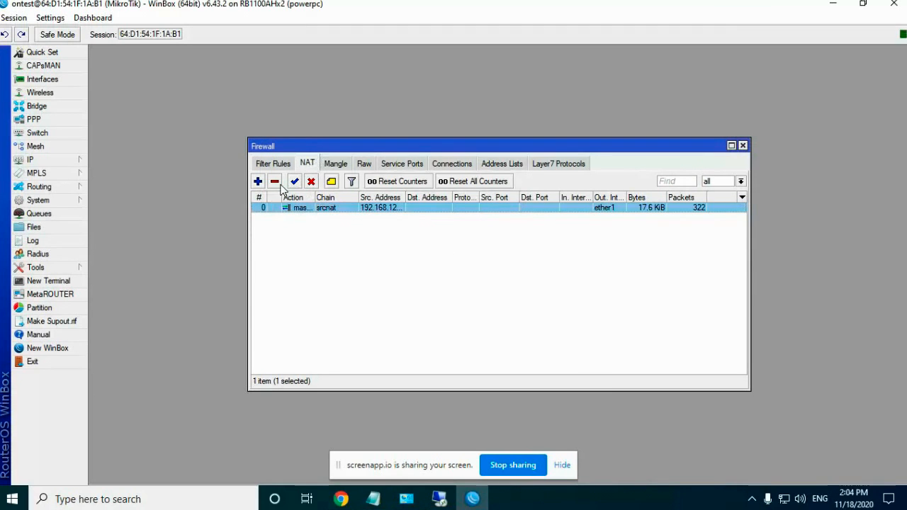
pyautogui.click(454, 167)
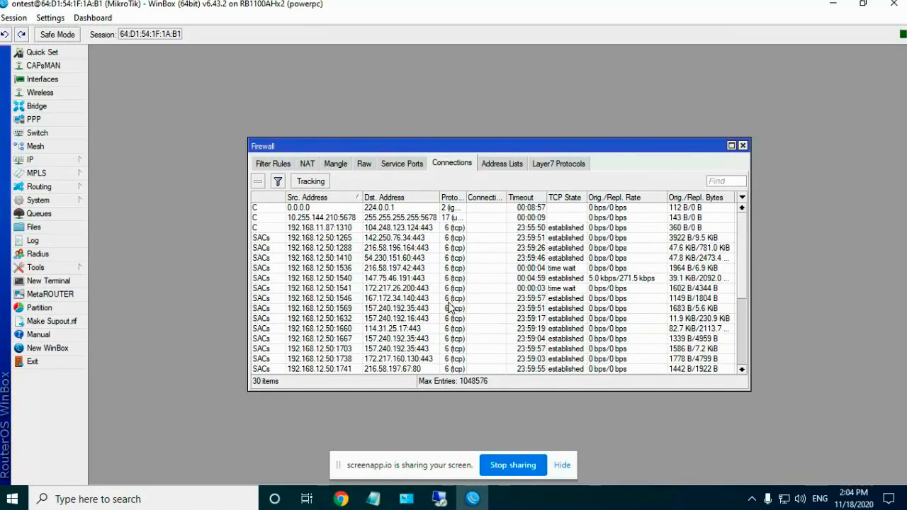
# Step: Minimize WinBox and bring Chrome's Online Screen Recorder window to the front
pyautogui.scroll(-5, 449, 307)
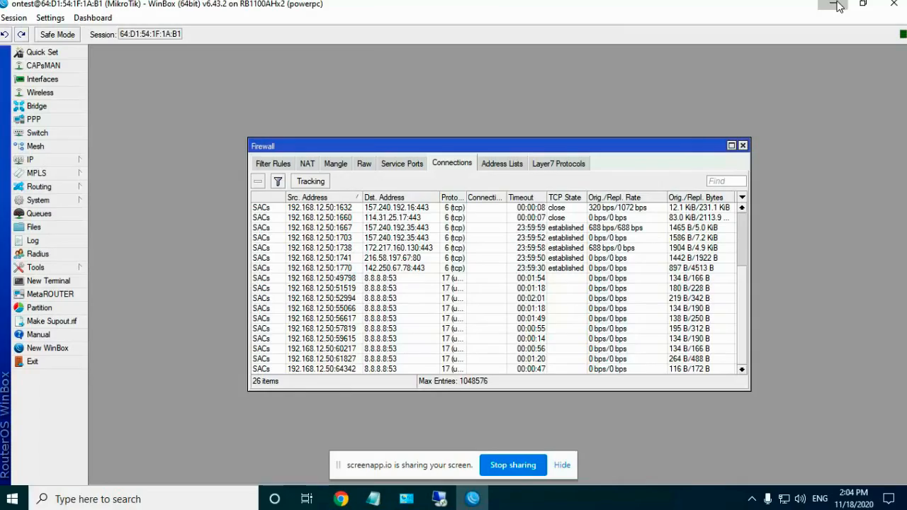
pyautogui.click(834, 5)
pyautogui.click(307, 499)
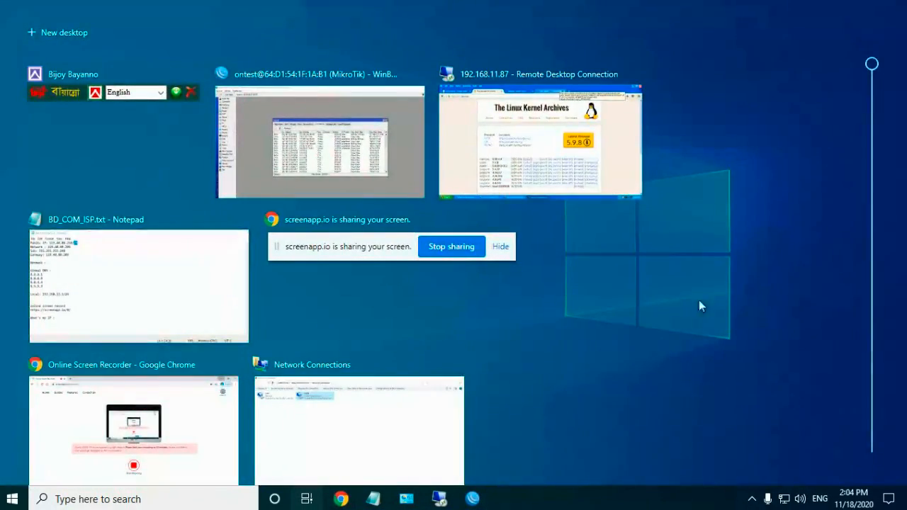
pyautogui.click(708, 306)
pyautogui.moveTo(341, 499)
pyautogui.click(291, 460)
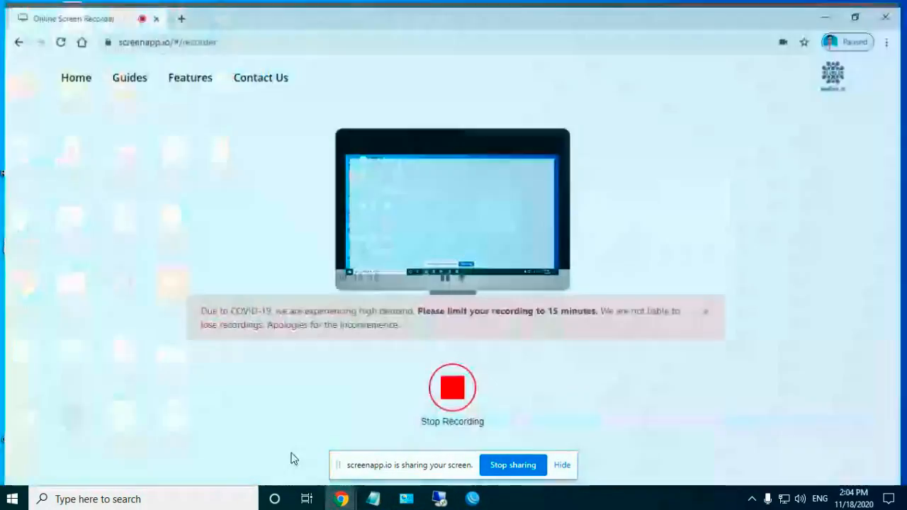